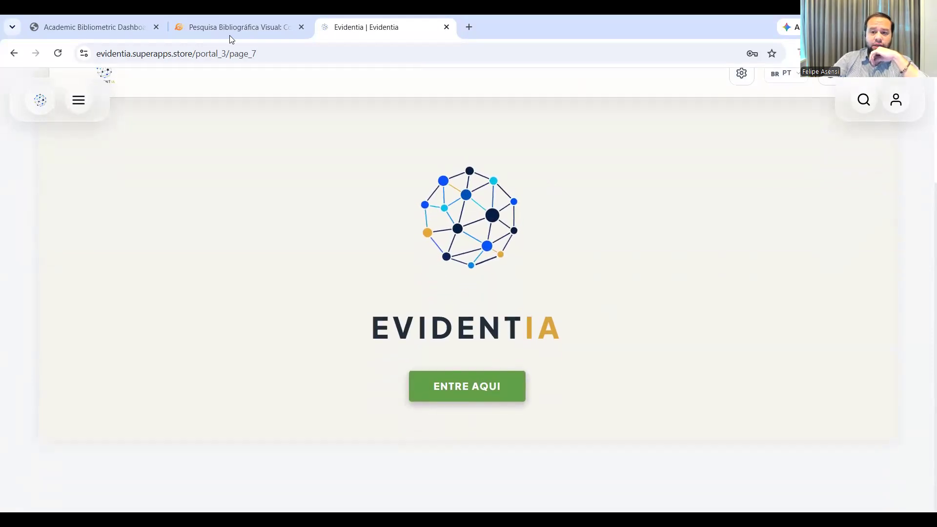
Enter the platform, select Crossref (E-mail cadastrado) as the data source and proceed to the configuration
{"action": "left_click", "coordinate": [482, 386]}
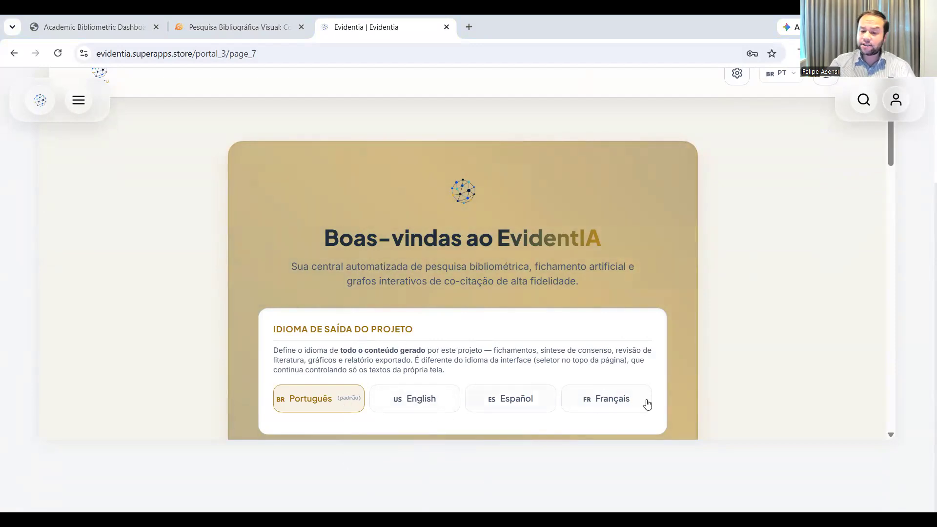
{"action": "scroll", "coordinate": [437, 369], "scroll_direction": "down", "scroll_amount": 6}
{"action": "scroll", "coordinate": [412, 232], "scroll_direction": "up", "scroll_amount": 2}
{"action": "scroll", "coordinate": [418, 255], "scroll_direction": "down", "scroll_amount": 2}
{"action": "scroll", "coordinate": [423, 291], "scroll_direction": "down", "scroll_amount": 1}
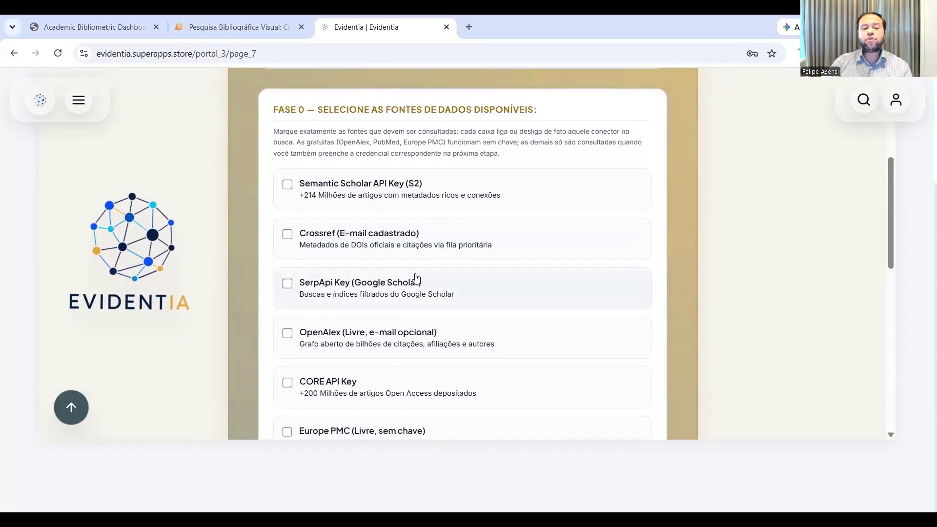
{"action": "left_click", "coordinate": [288, 236]}
{"action": "scroll", "coordinate": [391, 254], "scroll_direction": "down", "scroll_amount": 6}
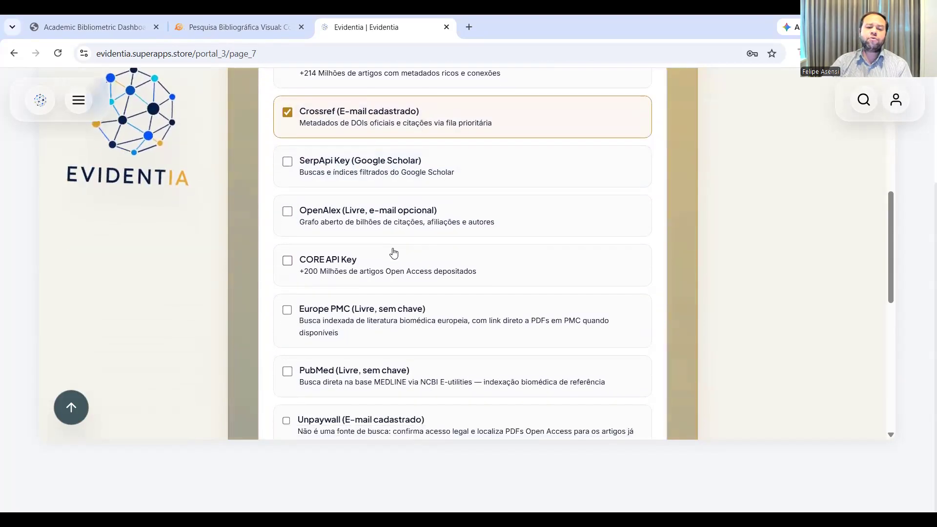
{"action": "scroll", "coordinate": [336, 285], "scroll_direction": "up", "scroll_amount": 2}
{"action": "scroll", "coordinate": [356, 275], "scroll_direction": "up", "scroll_amount": 3}
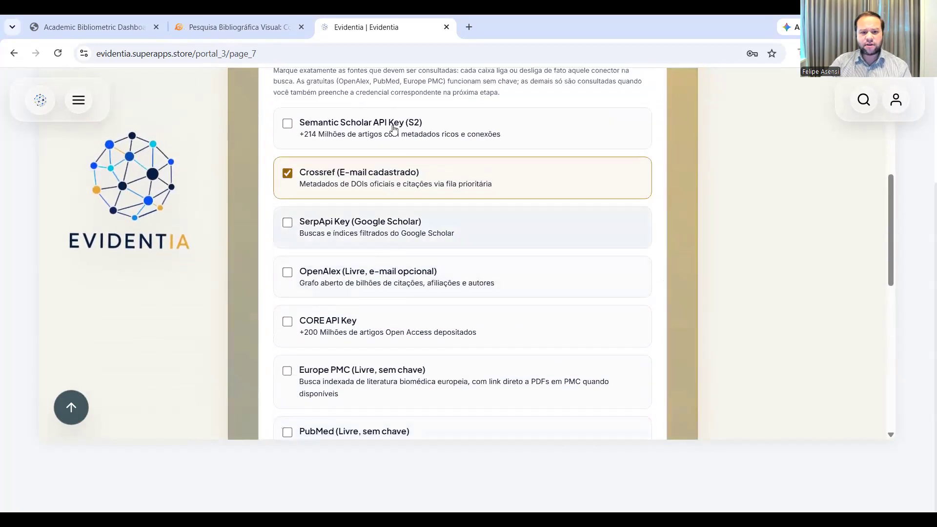
{"action": "scroll", "coordinate": [405, 259], "scroll_direction": "down", "scroll_amount": 4}
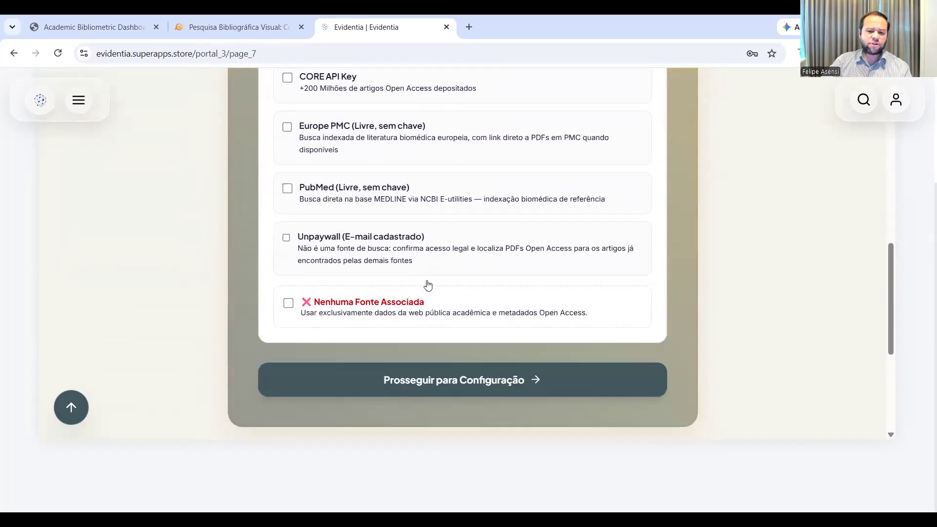
{"action": "left_click", "coordinate": [464, 383]}
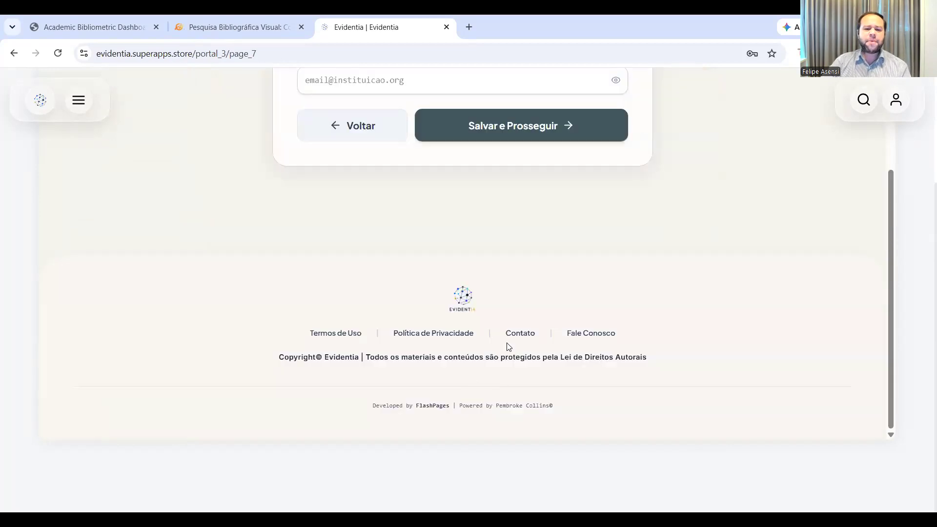
Fill in the registered Crossref e-mail, then save and proceed to the global search parameters
{"action": "scroll", "coordinate": [488, 303], "scroll_direction": "up", "scroll_amount": 3}
{"action": "left_click", "coordinate": [452, 267]}
{"action": "left_click", "coordinate": [464, 291]}
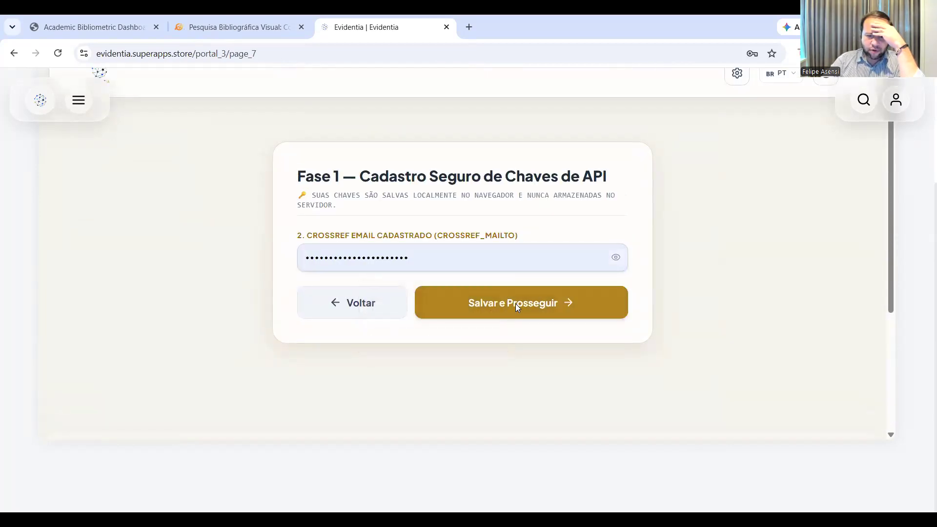
{"action": "left_click", "coordinate": [535, 310]}
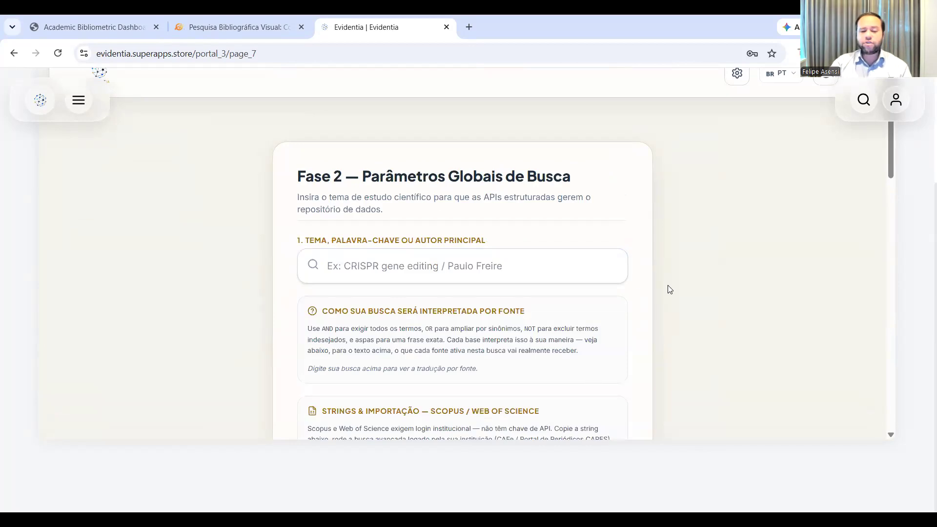
Enter "judicialização da saúde" as the main theme of the search
{"action": "scroll", "coordinate": [503, 284], "scroll_direction": "down", "scroll_amount": 1}
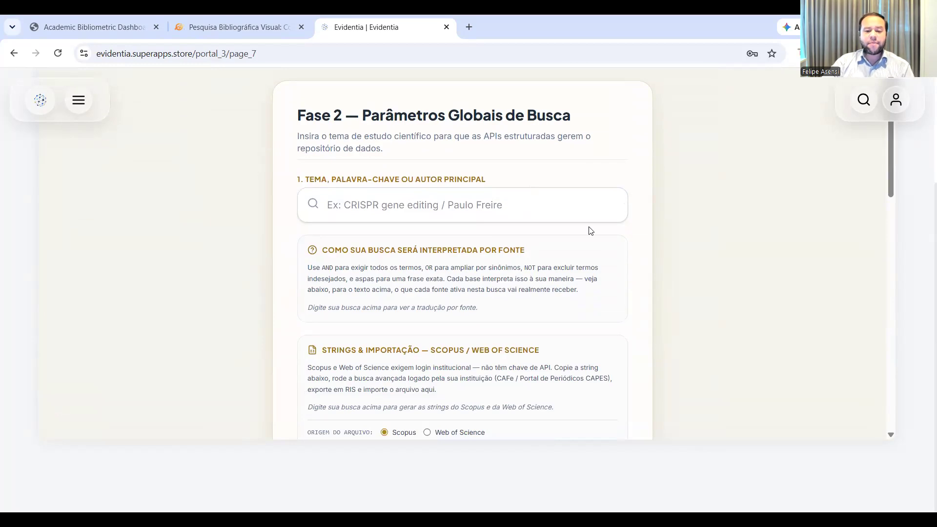
{"action": "scroll", "coordinate": [588, 235], "scroll_direction": "down", "scroll_amount": 2}
{"action": "scroll", "coordinate": [576, 249], "scroll_direction": "up", "scroll_amount": 1}
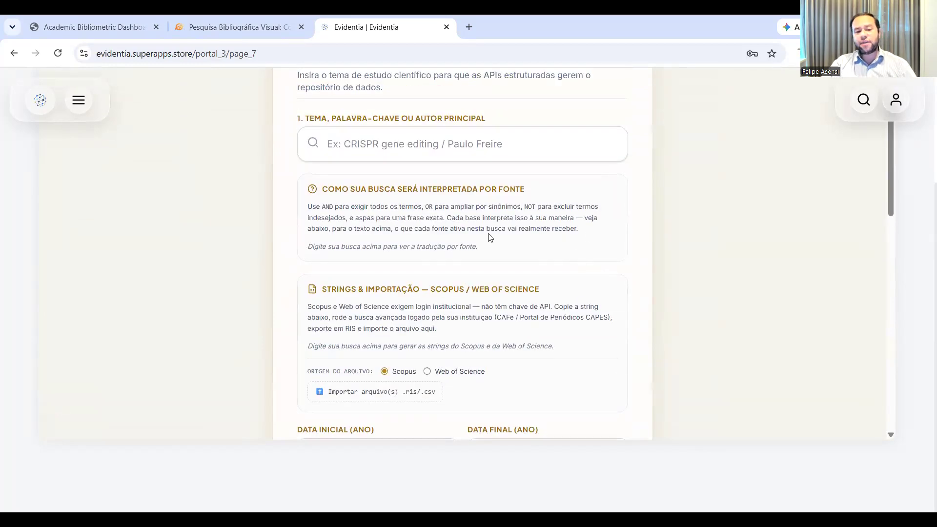
{"action": "left_click", "coordinate": [452, 142]}
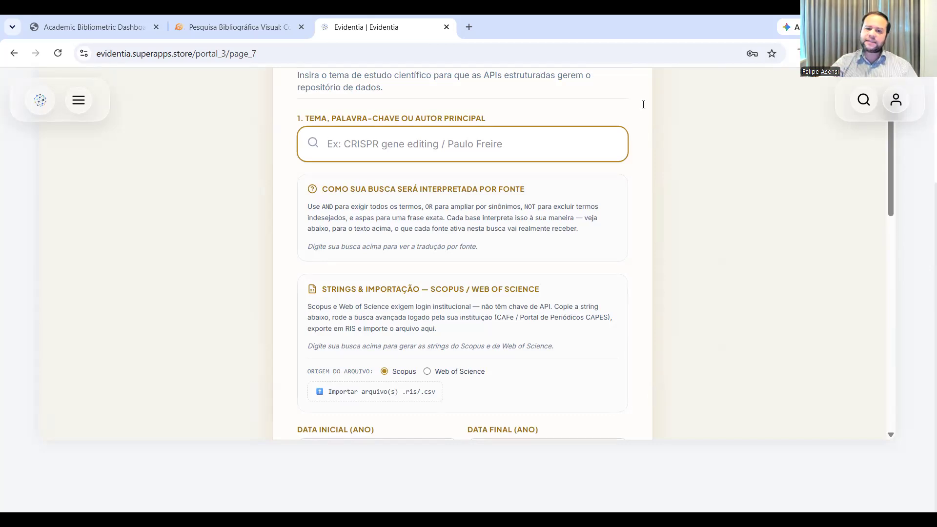
{"action": "type", "text": "jud"}
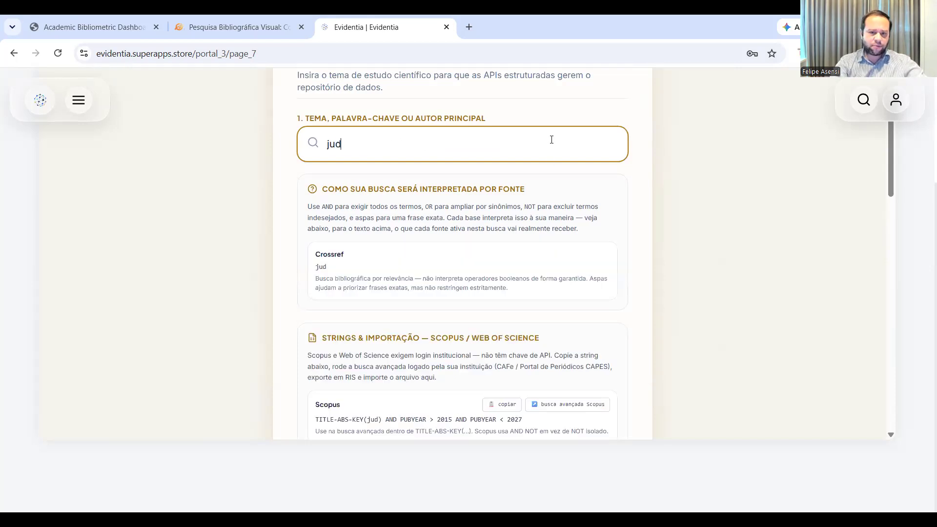
{"action": "type", "text": "icialização da saúde"}
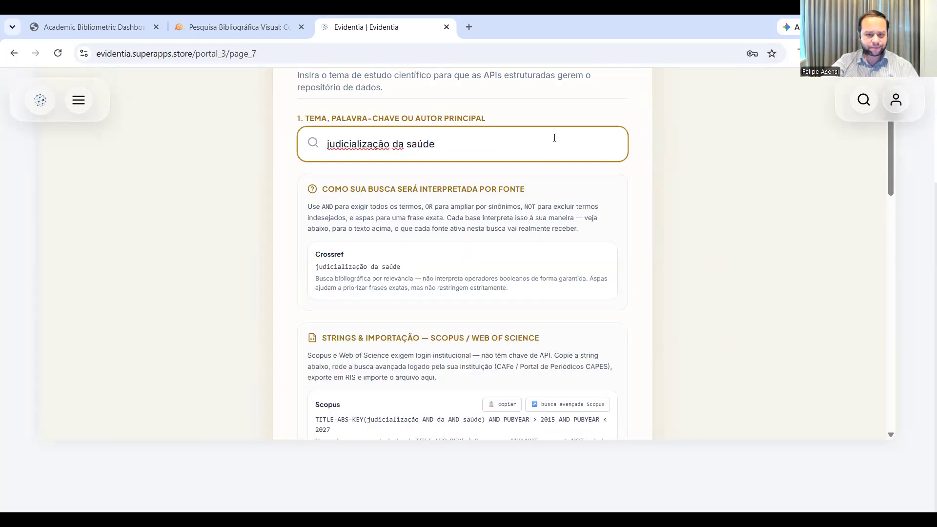
{"action": "left_click", "coordinate": [548, 204]}
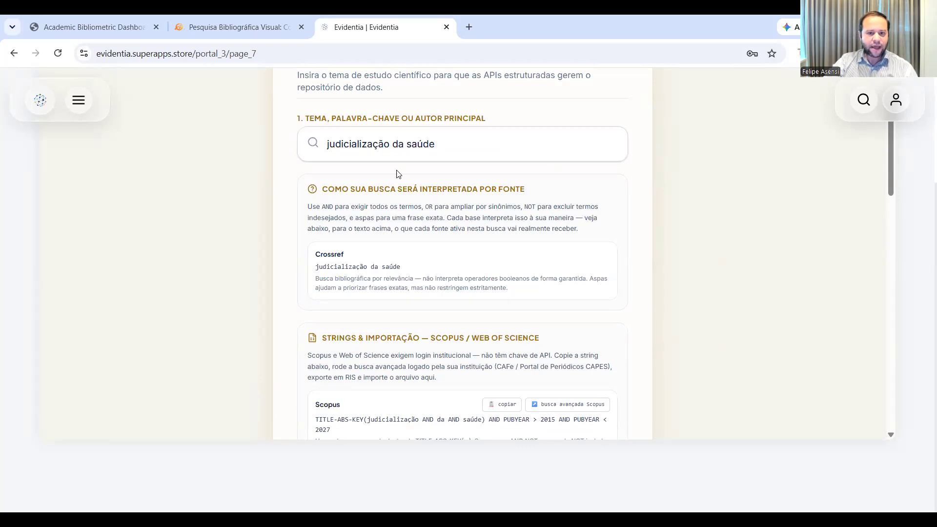
Examine how Crossref interprets the query and the Scopus and Web of Science strings, keeping Scopus as the file origin
{"action": "scroll", "coordinate": [423, 173], "scroll_direction": "down", "scroll_amount": 1}
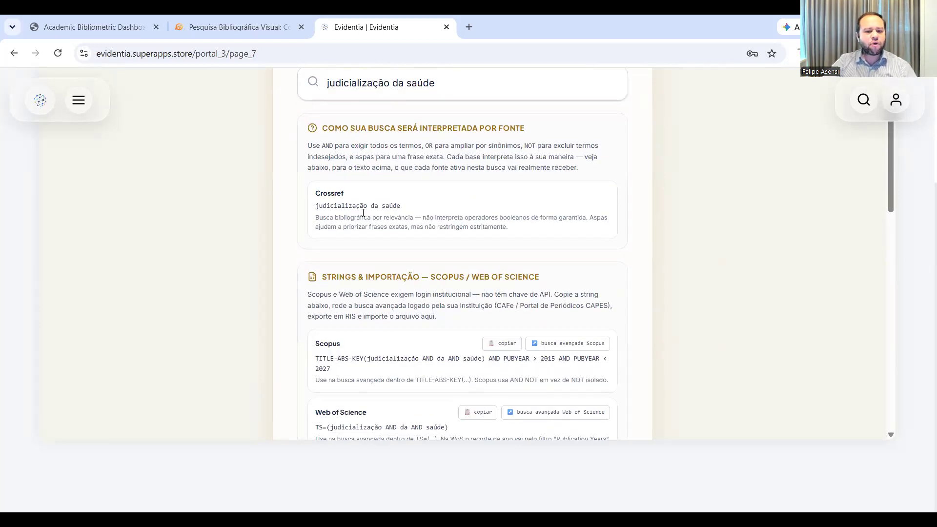
{"action": "scroll", "coordinate": [464, 240], "scroll_direction": "up", "scroll_amount": 2}
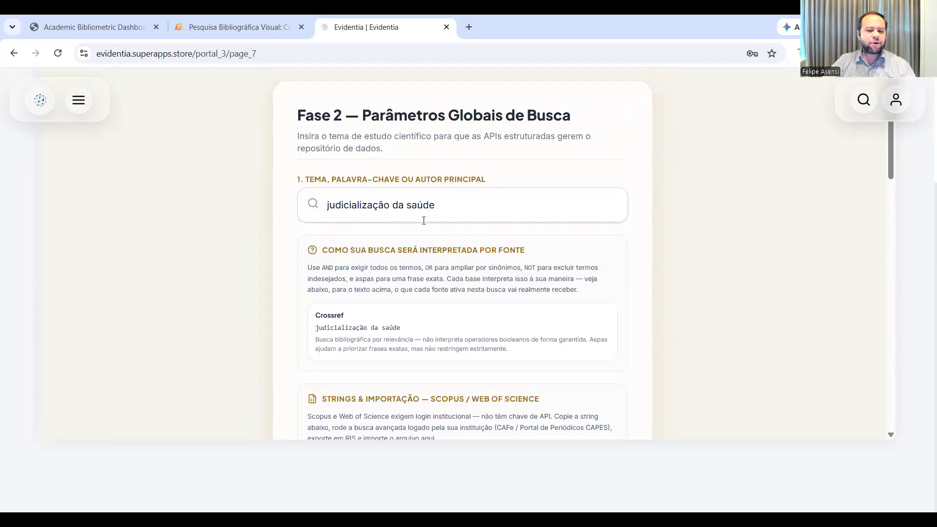
{"action": "scroll", "coordinate": [435, 229], "scroll_direction": "down", "scroll_amount": 3}
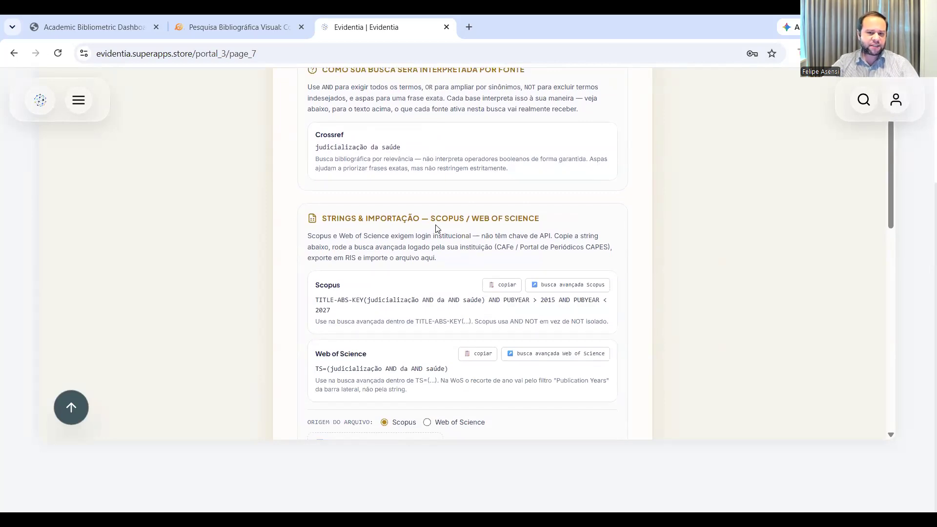
{"action": "scroll", "coordinate": [436, 228], "scroll_direction": "up", "scroll_amount": 3}
{"action": "scroll", "coordinate": [450, 220], "scroll_direction": "down", "scroll_amount": 3}
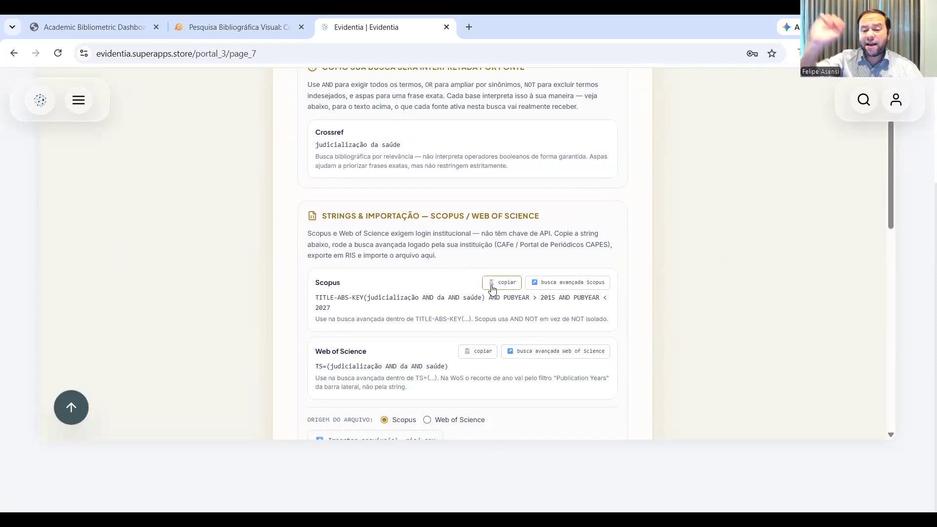
{"action": "scroll", "coordinate": [483, 317], "scroll_direction": "down", "scroll_amount": 1}
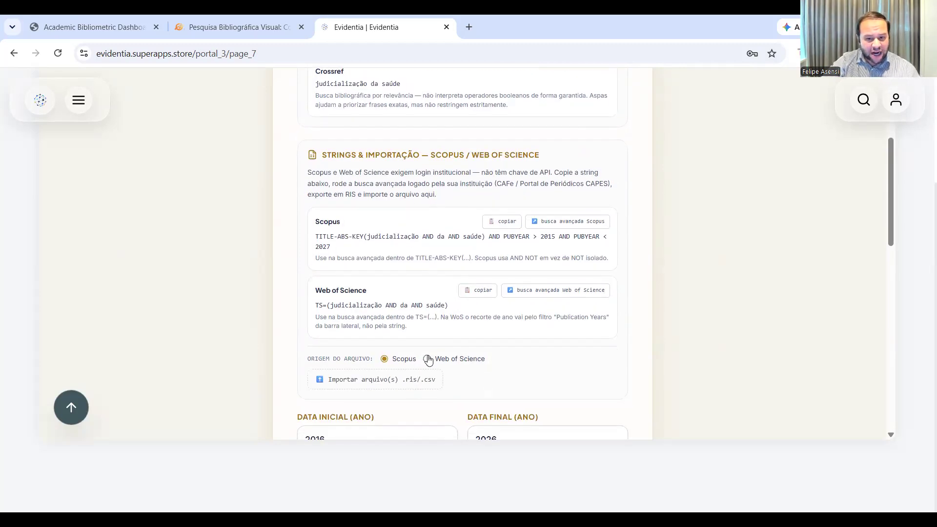
{"action": "left_click", "coordinate": [385, 359]}
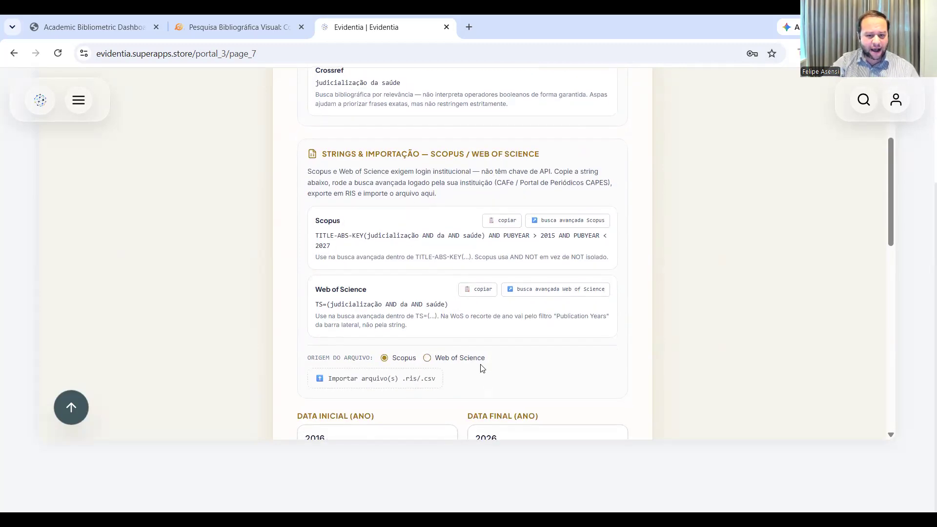
Set the initial year of the search period to 2020
{"action": "scroll", "coordinate": [483, 366], "scroll_direction": "down", "scroll_amount": 4}
{"action": "double_click", "coordinate": [374, 192]}
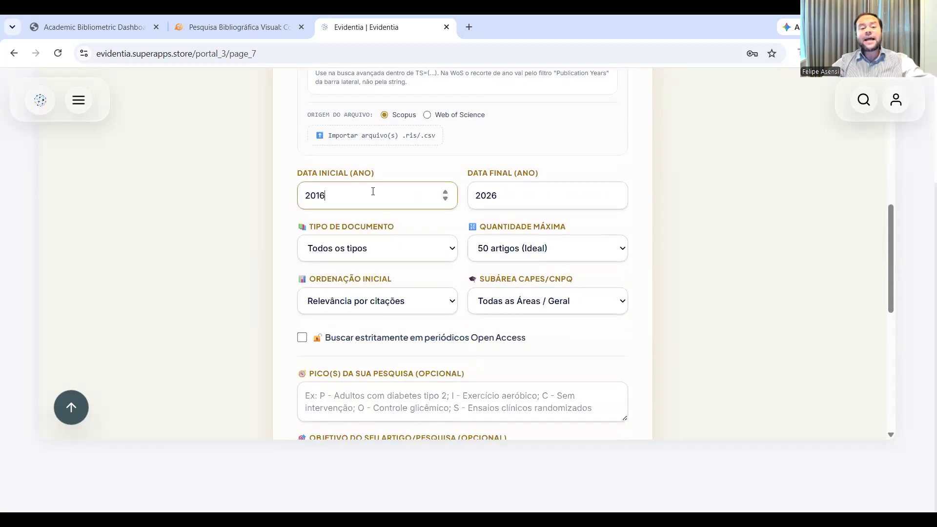
{"action": "type", "text": "2020"}
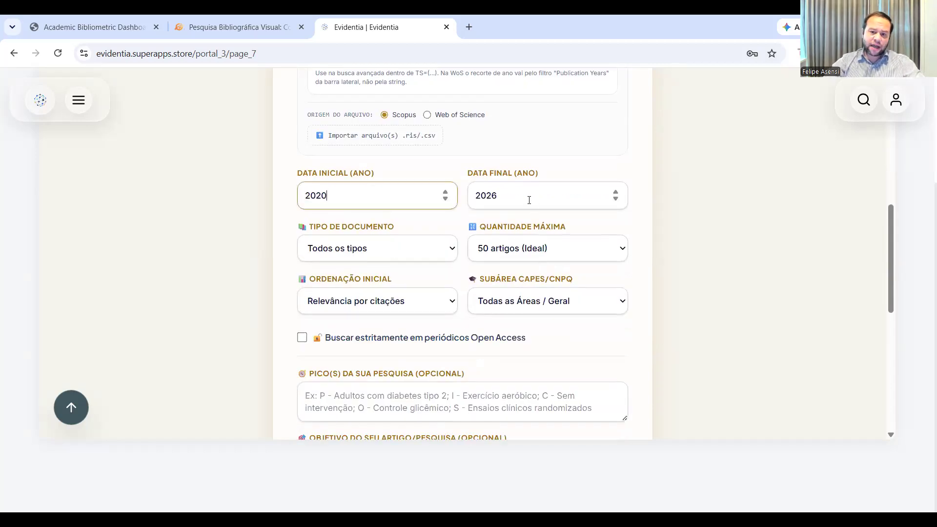
Keep "Todos os tipos" as document type and 50 articles as maximum, with initial ordering by "Relevância por citações"
{"action": "scroll", "coordinate": [371, 249], "scroll_direction": "down", "scroll_amount": 3}
{"action": "scroll", "coordinate": [376, 247], "scroll_direction": "up", "scroll_amount": 3}
{"action": "left_click", "coordinate": [366, 249]}
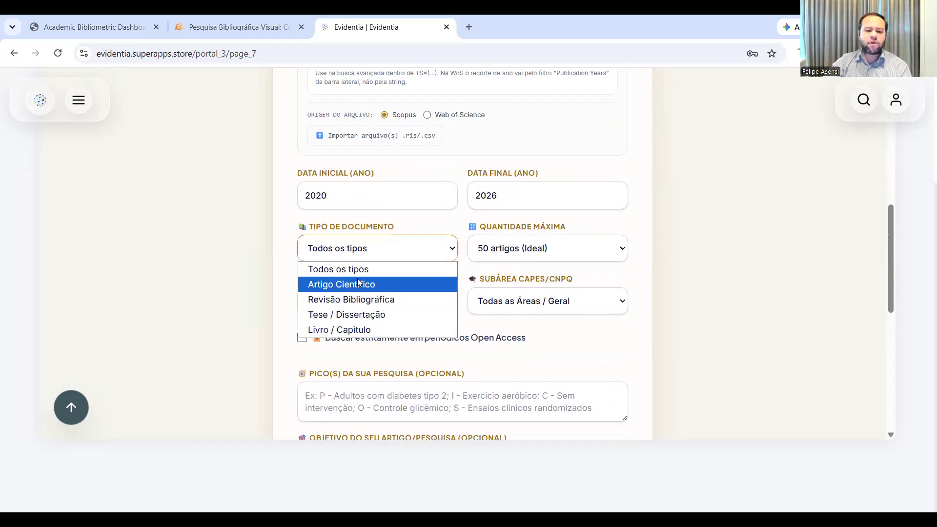
{"action": "left_click", "coordinate": [368, 268]}
{"action": "left_click", "coordinate": [533, 250]}
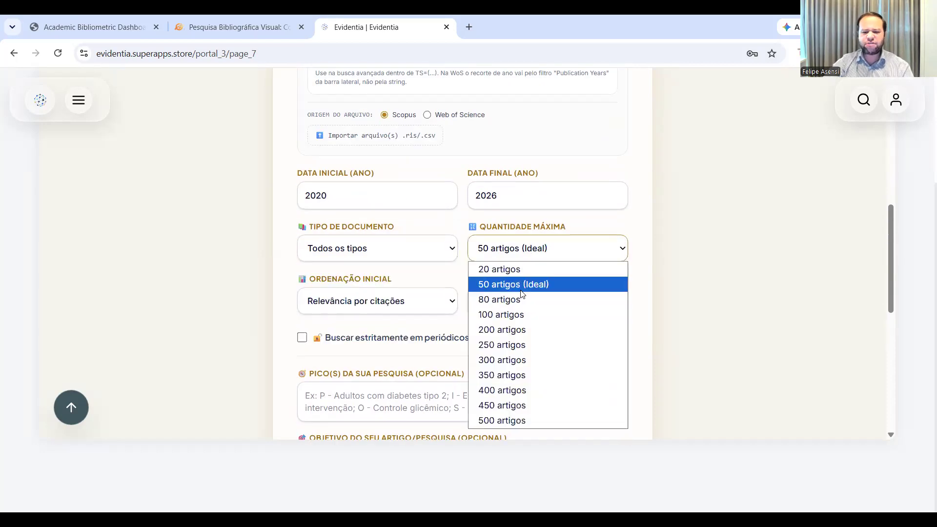
{"action": "left_click", "coordinate": [381, 310]}
{"action": "left_click", "coordinate": [382, 310]}
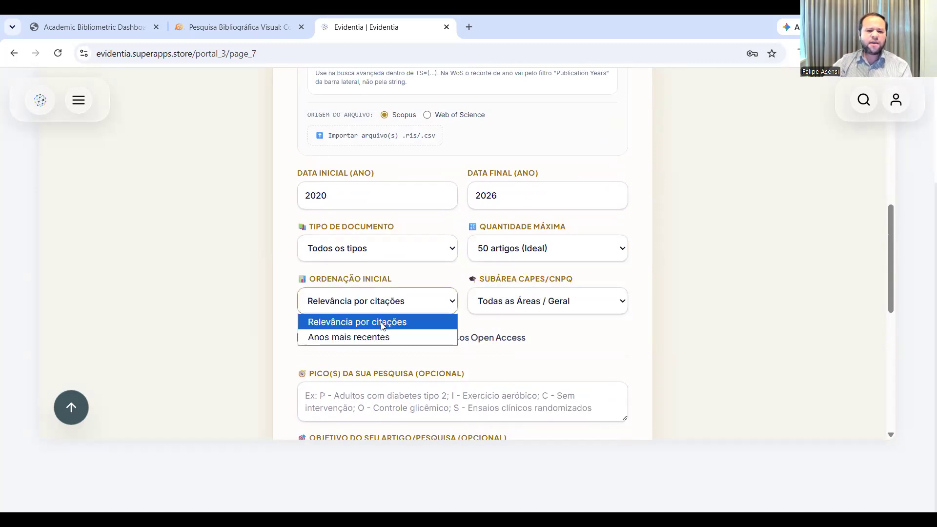
{"action": "left_click", "coordinate": [394, 323]}
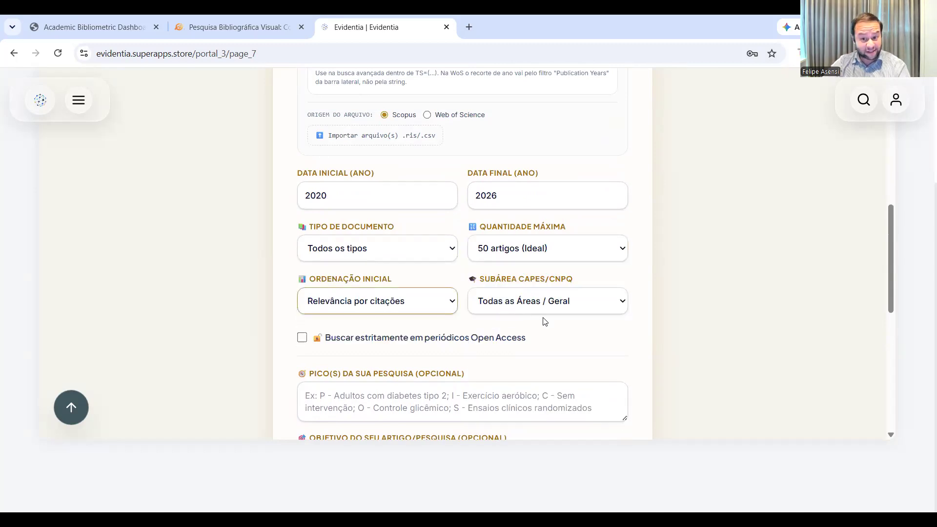
Build the dashboard for all CAPES/CNPq subareas, leaving Open Access unchecked and the optional PICO(S) and objective fields blank
{"action": "key", "text": "Tab"}
{"action": "scroll", "coordinate": [317, 318], "scroll_direction": "down", "scroll_amount": 2}
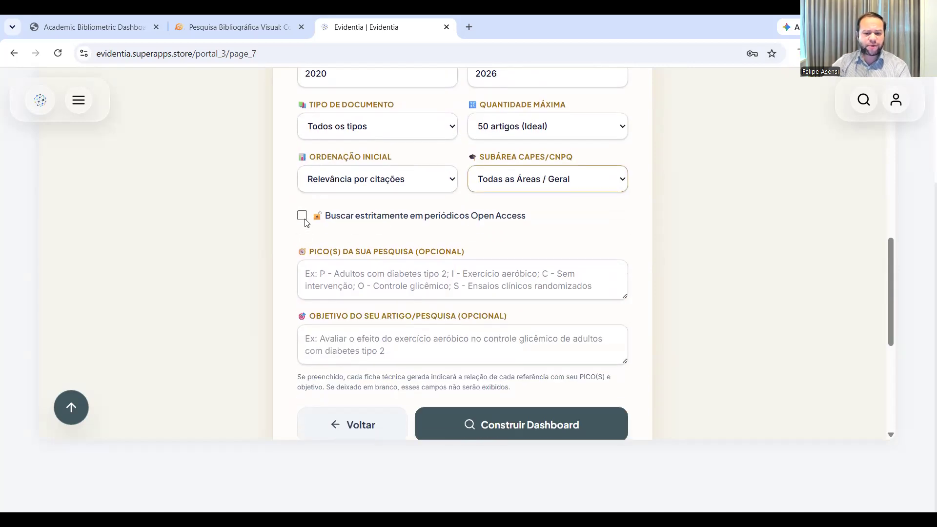
{"action": "scroll", "coordinate": [306, 222], "scroll_direction": "down", "scroll_amount": 1}
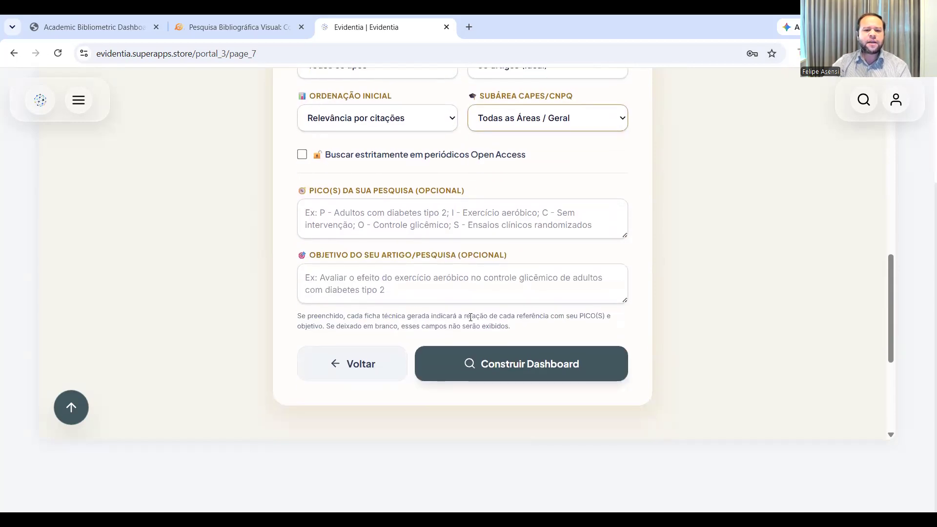
{"action": "left_click_drag", "start_coordinate": [481, 193], "coordinate": [293, 194]}
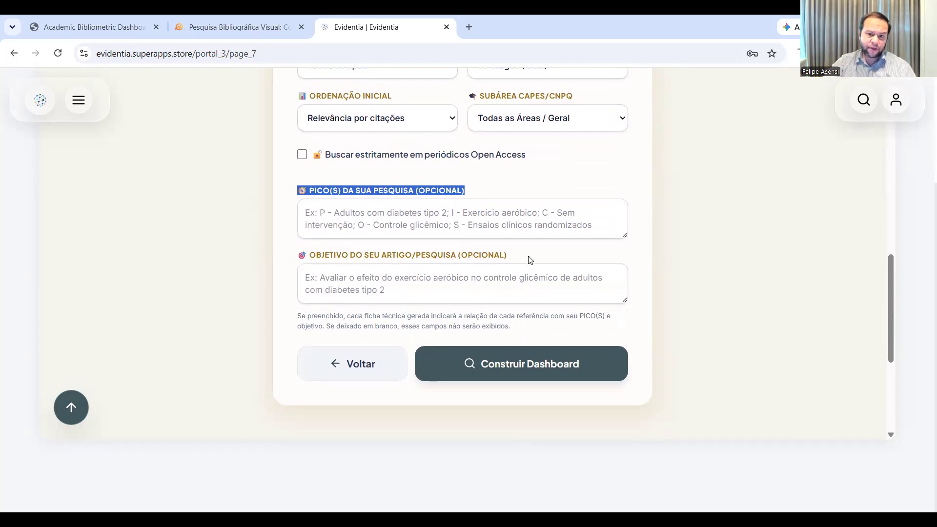
{"action": "left_click_drag", "start_coordinate": [510, 255], "coordinate": [301, 250]}
{"action": "left_click", "coordinate": [304, 248]}
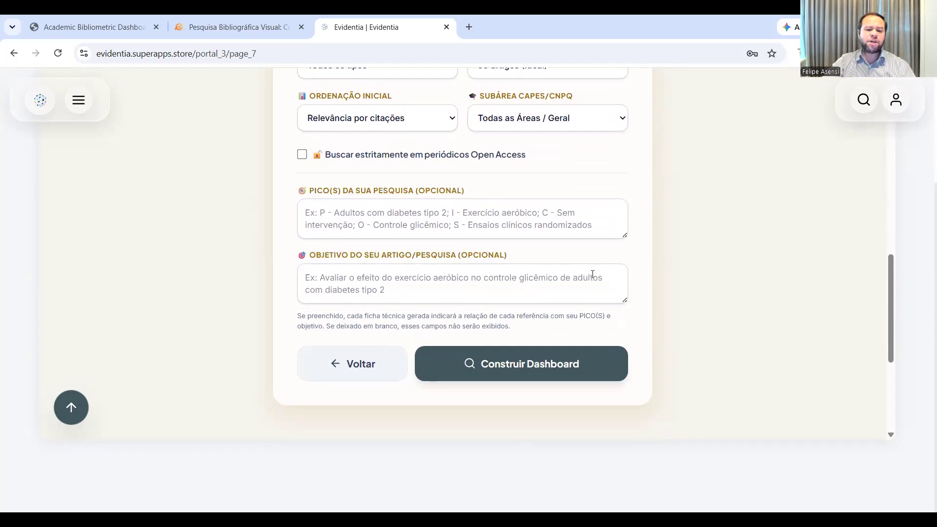
{"action": "scroll", "coordinate": [526, 330], "scroll_direction": "up", "scroll_amount": 1}
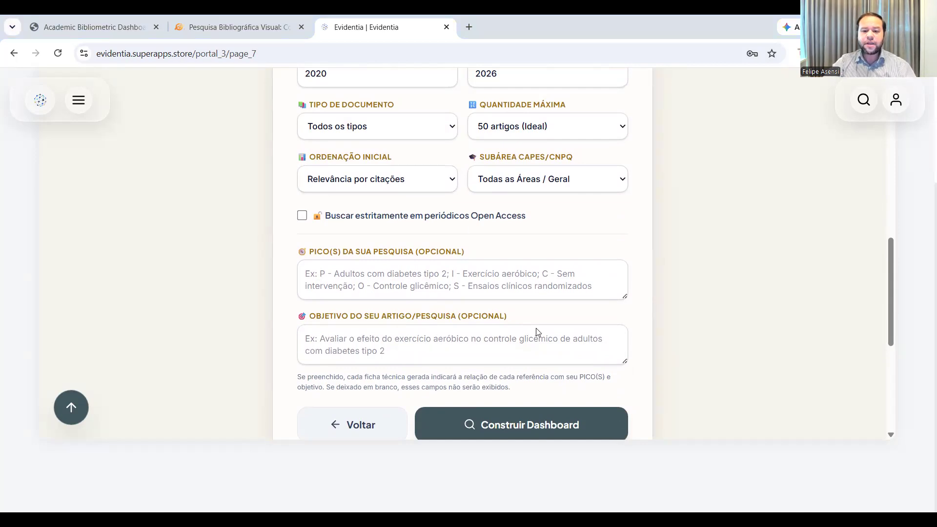
{"action": "left_click", "coordinate": [508, 423]}
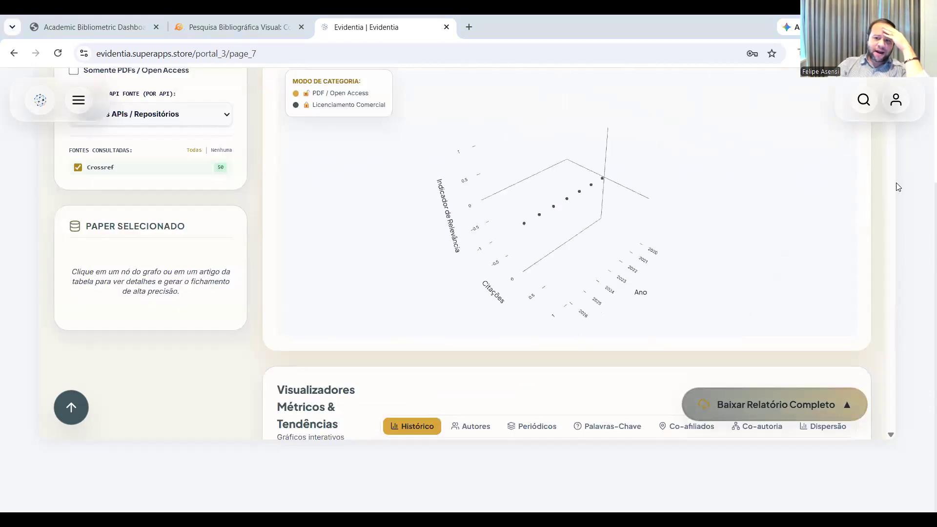
Download the complete report of the search as an HTML file
{"action": "scroll", "coordinate": [898, 187], "scroll_direction": "up", "scroll_amount": 3}
{"action": "scroll", "coordinate": [876, 245], "scroll_direction": "up", "scroll_amount": 5}
{"action": "scroll", "coordinate": [868, 243], "scroll_direction": "up", "scroll_amount": 3}
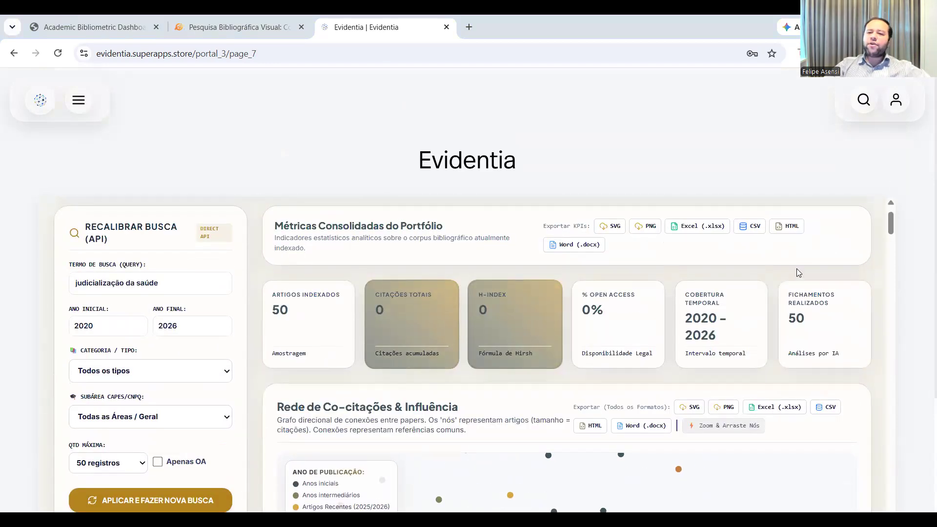
{"action": "scroll", "coordinate": [920, 263], "scroll_direction": "down", "scroll_amount": 3}
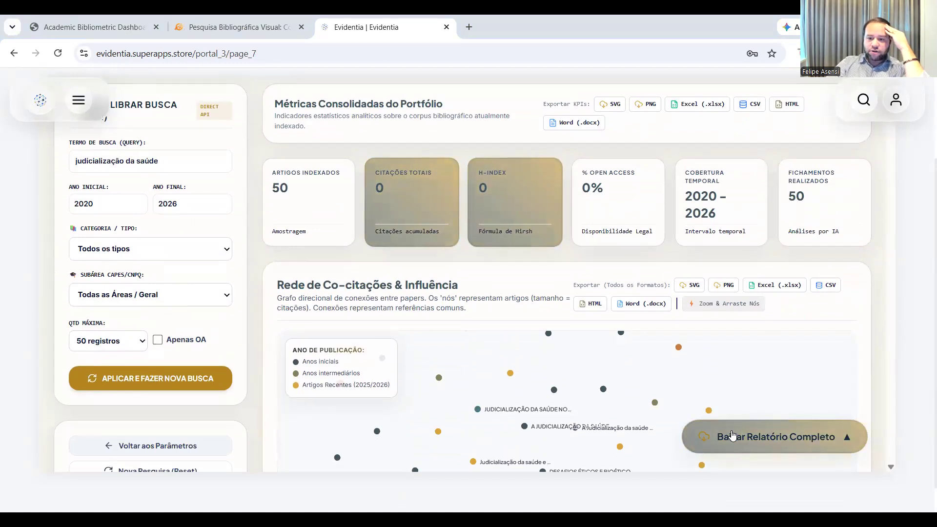
{"action": "left_click", "coordinate": [733, 434]}
{"action": "left_click", "coordinate": [665, 335]}
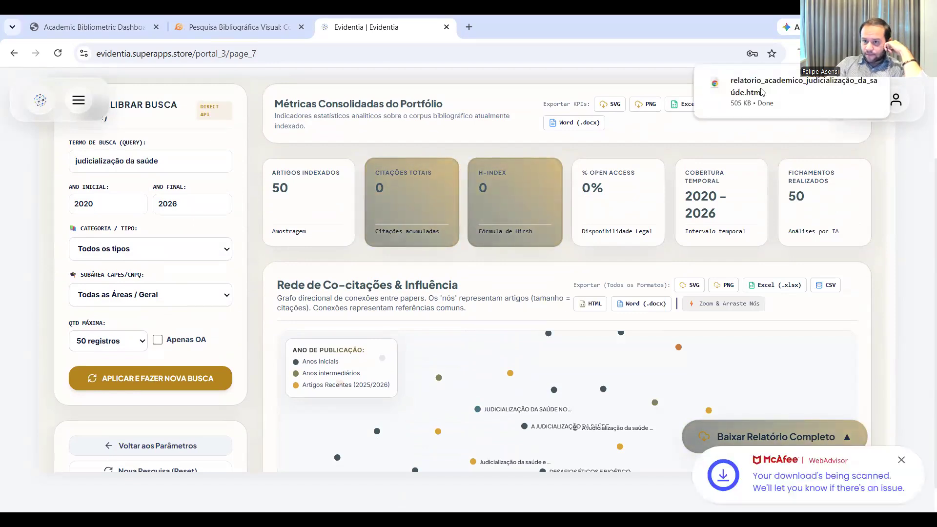
Open the downloaded academic report and examine its methodological flowchart, evidence consensus meter and AI-assisted interpretation
{"action": "left_click", "coordinate": [762, 92]}
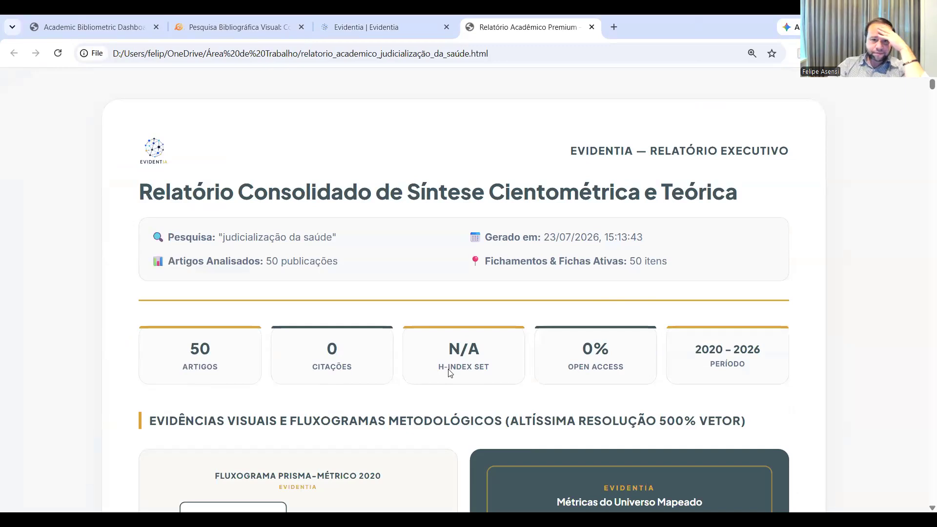
{"action": "scroll", "coordinate": [449, 373], "scroll_direction": "down", "scroll_amount": 5}
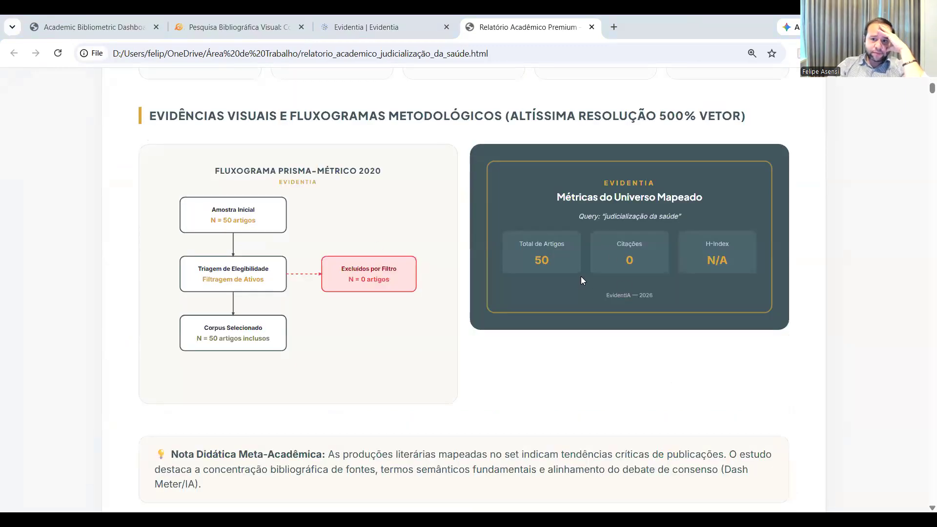
{"action": "scroll", "coordinate": [578, 287], "scroll_direction": "down", "scroll_amount": 6}
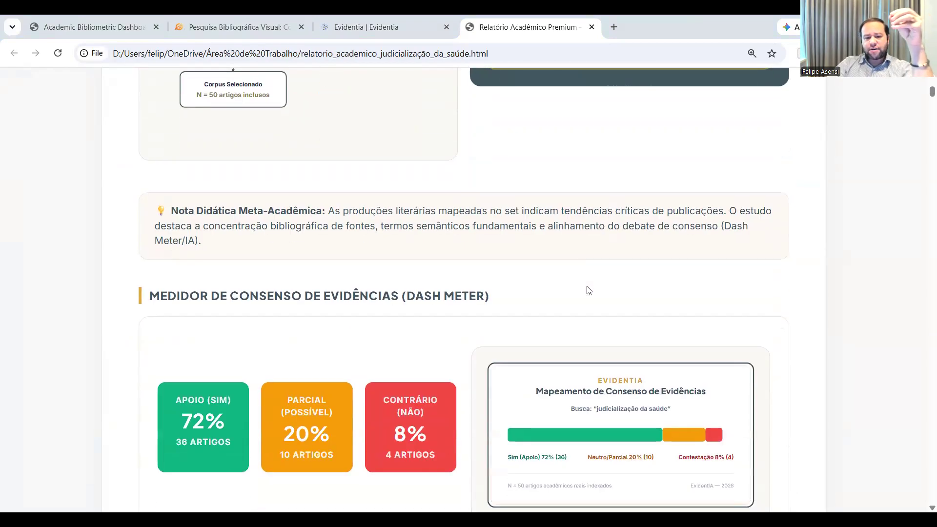
{"action": "scroll", "coordinate": [385, 356], "scroll_direction": "down", "scroll_amount": 10}
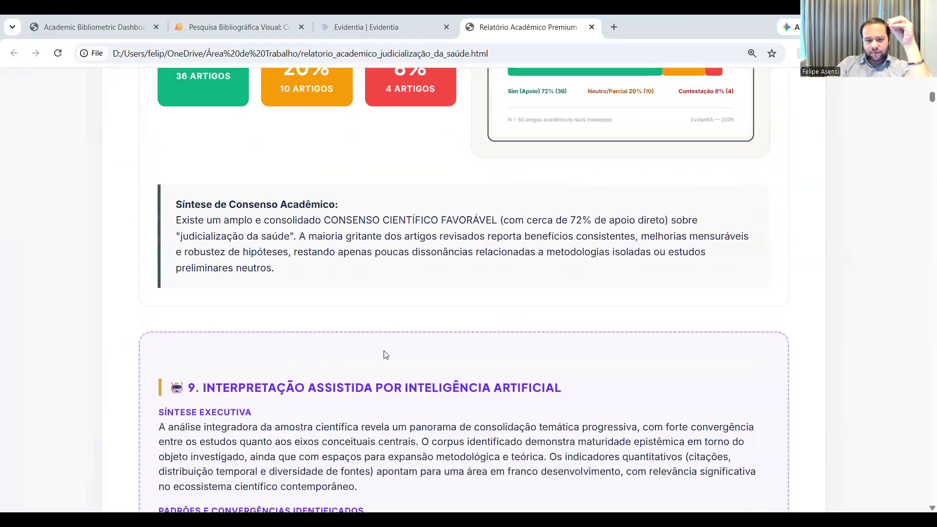
{"action": "scroll", "coordinate": [385, 356], "scroll_direction": "down", "scroll_amount": 4}
{"action": "scroll", "coordinate": [400, 361], "scroll_direction": "up", "scroll_amount": 8}
{"action": "scroll", "coordinate": [400, 360], "scroll_direction": "up", "scroll_amount": 1}
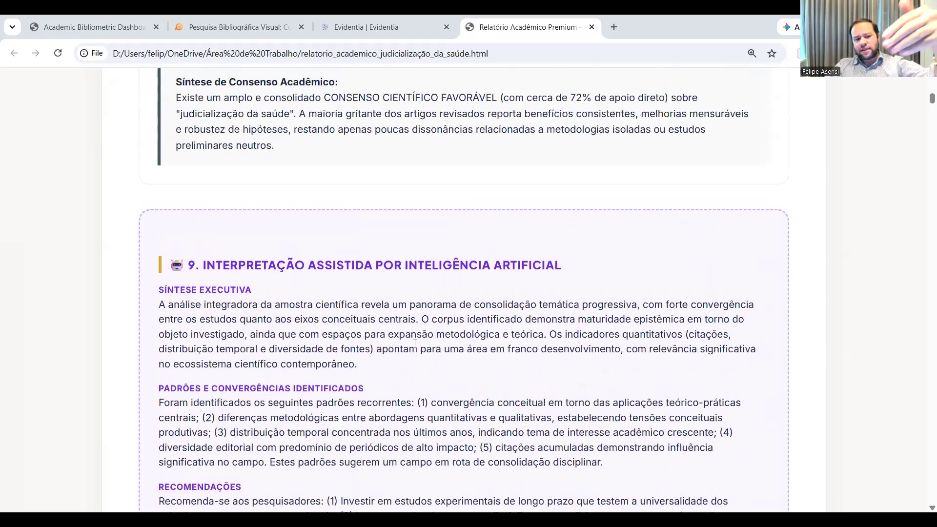
Review the report's journal and author concentration, yearly publication series, co-authorship network and keyword frequency, then return to its beginning
{"action": "scroll", "coordinate": [426, 331], "scroll_direction": "down", "scroll_amount": 13}
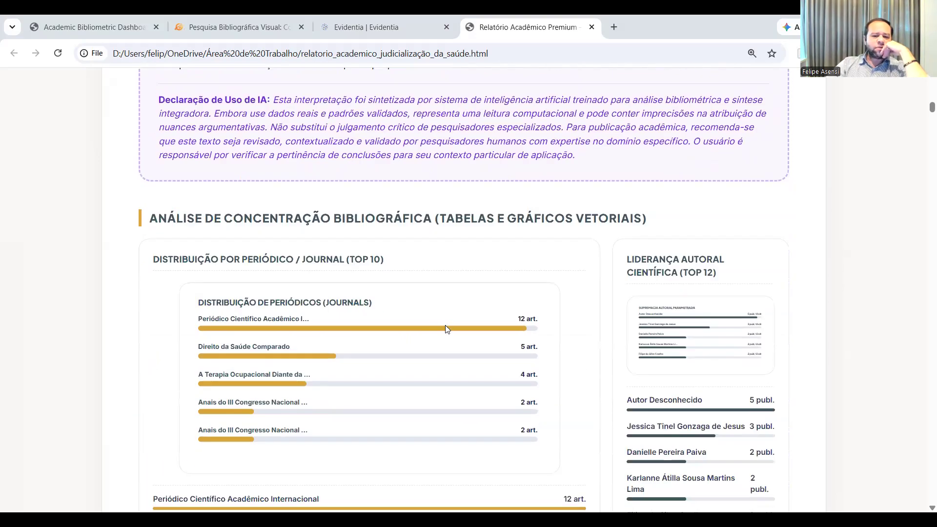
{"action": "scroll", "coordinate": [462, 341], "scroll_direction": "down", "scroll_amount": 1}
{"action": "scroll", "coordinate": [484, 335], "scroll_direction": "down", "scroll_amount": 1}
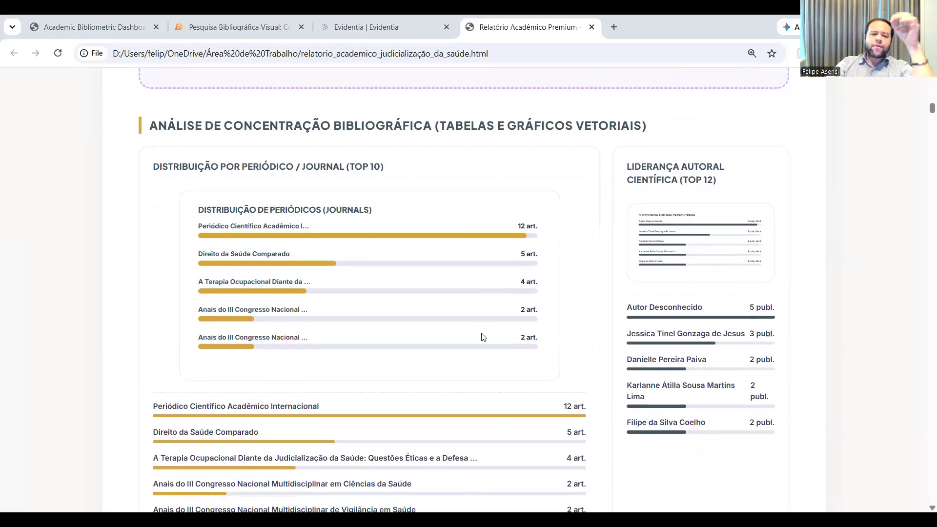
{"action": "scroll", "coordinate": [424, 257], "scroll_direction": "down", "scroll_amount": 2}
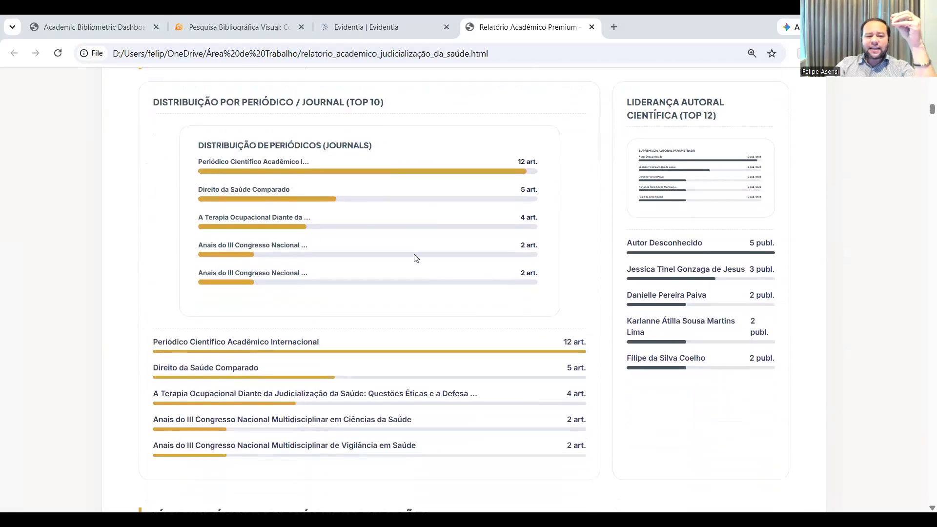
{"action": "scroll", "coordinate": [307, 306], "scroll_direction": "down", "scroll_amount": 7}
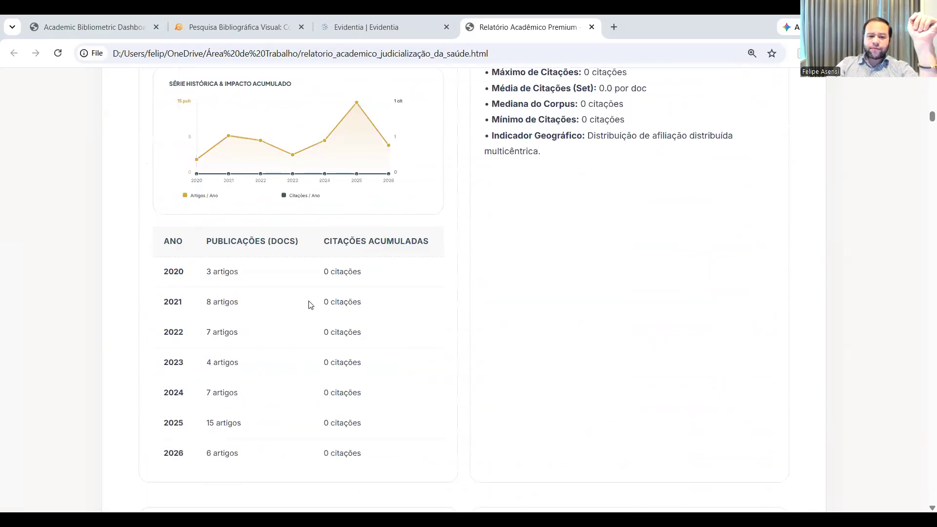
{"action": "scroll", "coordinate": [339, 329], "scroll_direction": "up", "scroll_amount": 3}
{"action": "scroll", "coordinate": [383, 322], "scroll_direction": "down", "scroll_amount": 9}
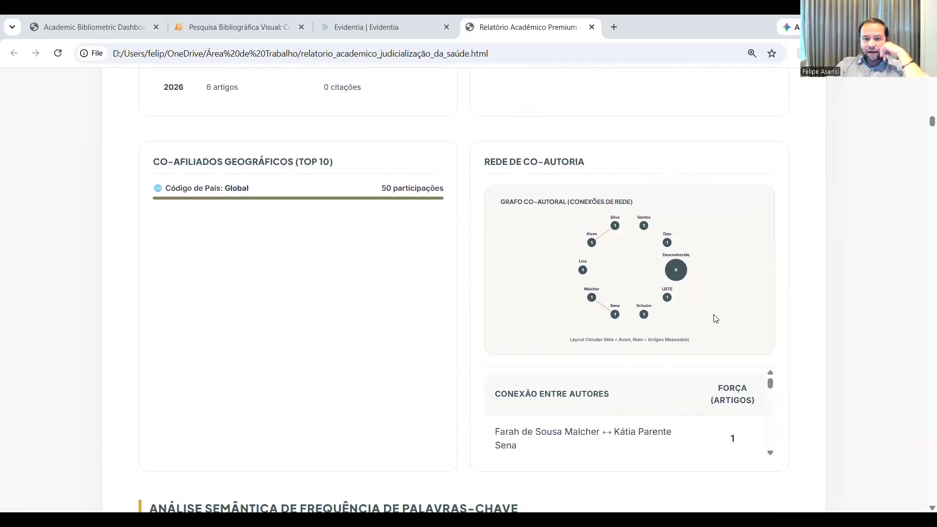
{"action": "scroll", "coordinate": [630, 300], "scroll_direction": "down", "scroll_amount": 6}
{"action": "scroll", "coordinate": [610, 310], "scroll_direction": "up", "scroll_amount": 6}
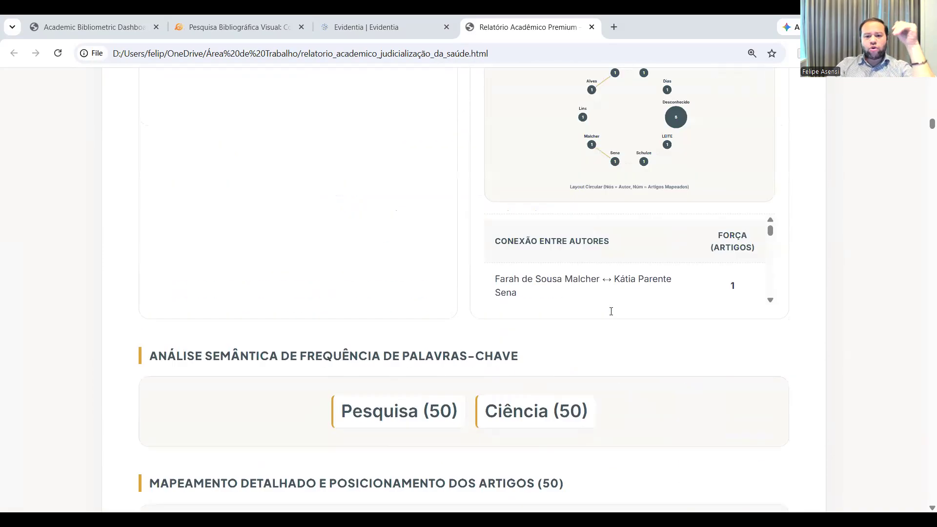
{"action": "scroll", "coordinate": [611, 313], "scroll_direction": "up", "scroll_amount": 20}
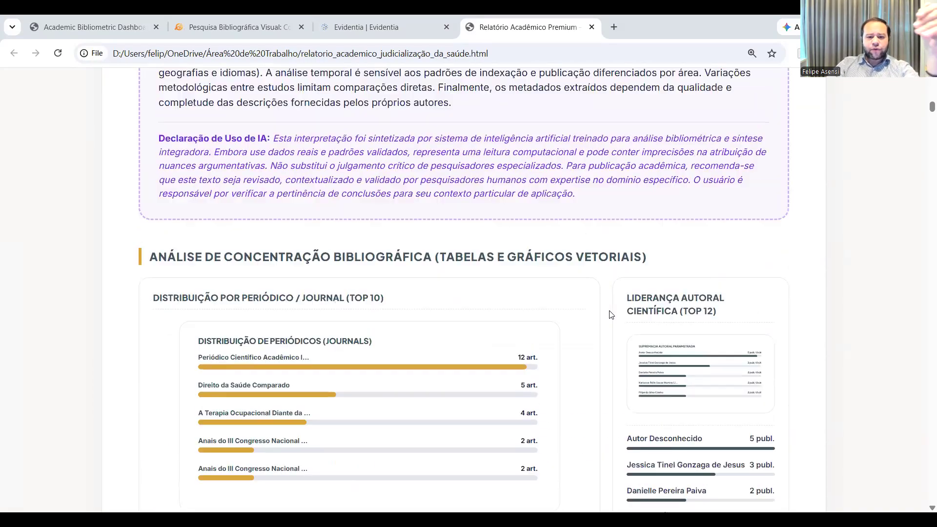
{"action": "scroll", "coordinate": [610, 313], "scroll_direction": "up", "scroll_amount": 3}
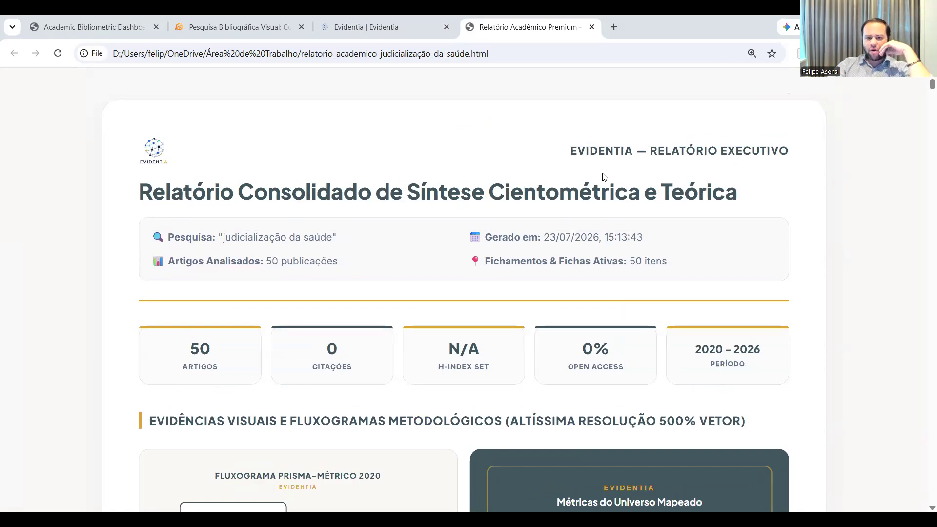
Glance at the GitMind mind map, then go back to the report and examine the consensus meter with its academic synthesis
{"action": "left_click", "coordinate": [257, 20]}
{"action": "left_click_drag", "start_coordinate": [790, 275], "coordinate": [446, 449]}
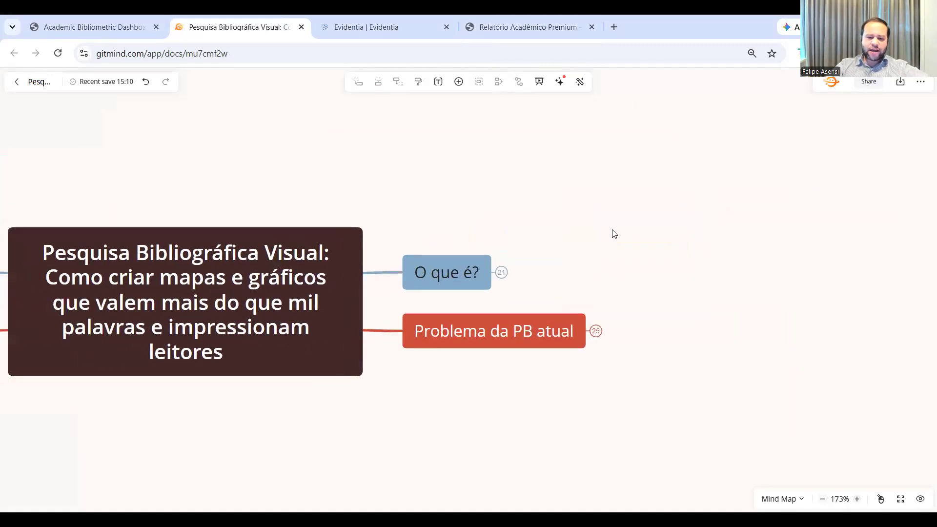
{"action": "left_click", "coordinate": [530, 27]}
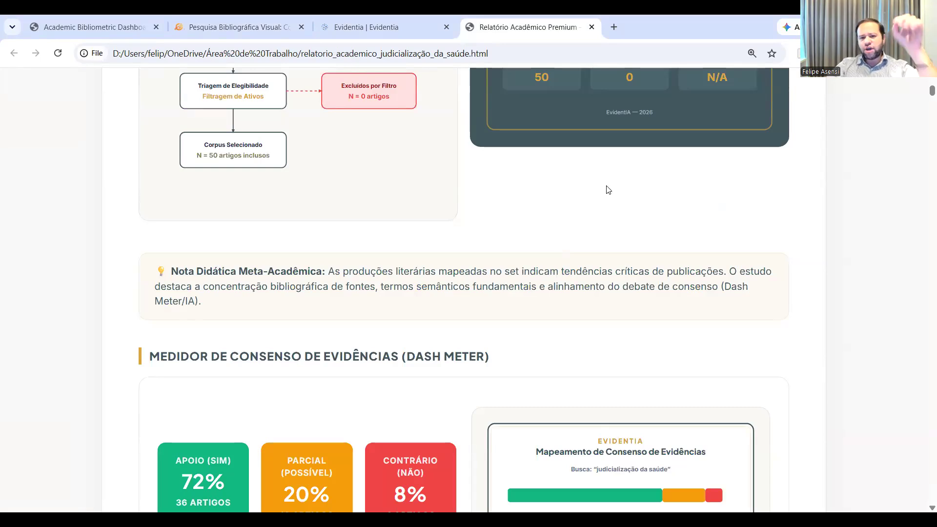
{"action": "scroll", "coordinate": [609, 189], "scroll_direction": "down", "scroll_amount": 7}
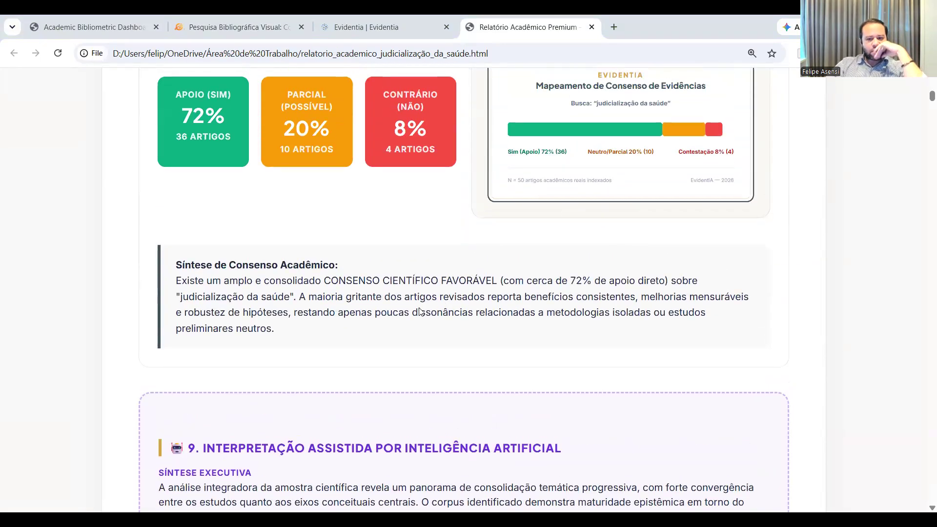
Switch to the Evidentia dashboard and inspect the co-citation and influence network at closer range
{"action": "left_click", "coordinate": [356, 14]}
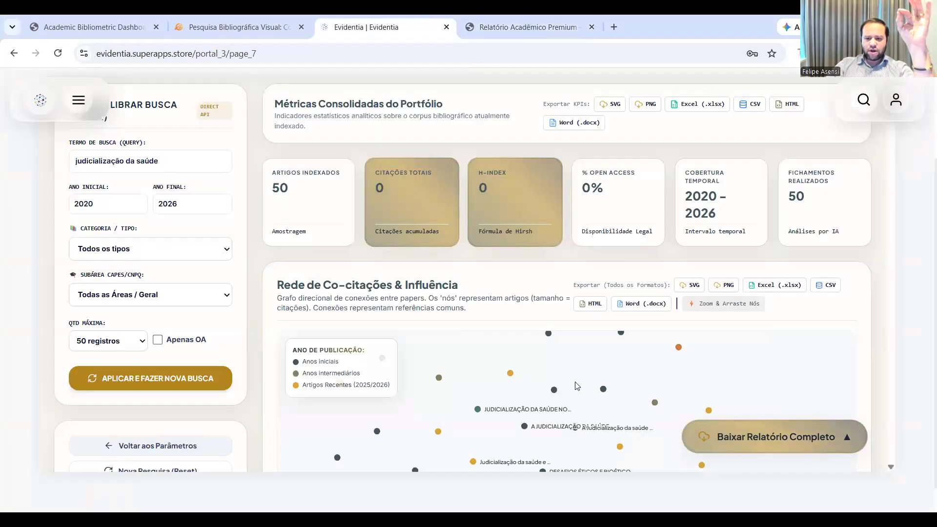
{"action": "scroll", "coordinate": [572, 372], "scroll_direction": "down", "scroll_amount": 5}
{"action": "scroll", "coordinate": [588, 384], "scroll_direction": "up", "scroll_amount": 8}
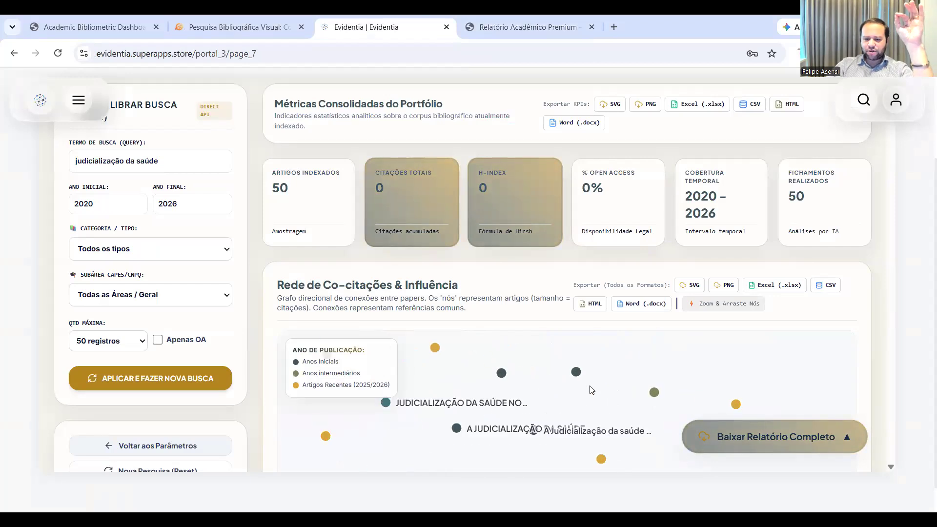
{"action": "scroll", "coordinate": [801, 383], "scroll_direction": "down", "scroll_amount": 3}
Inspect the 3D spatial bibliometric mapping from different distances and angles, and view the annual history chart
{"action": "scroll", "coordinate": [866, 366], "scroll_direction": "down", "scroll_amount": 10}
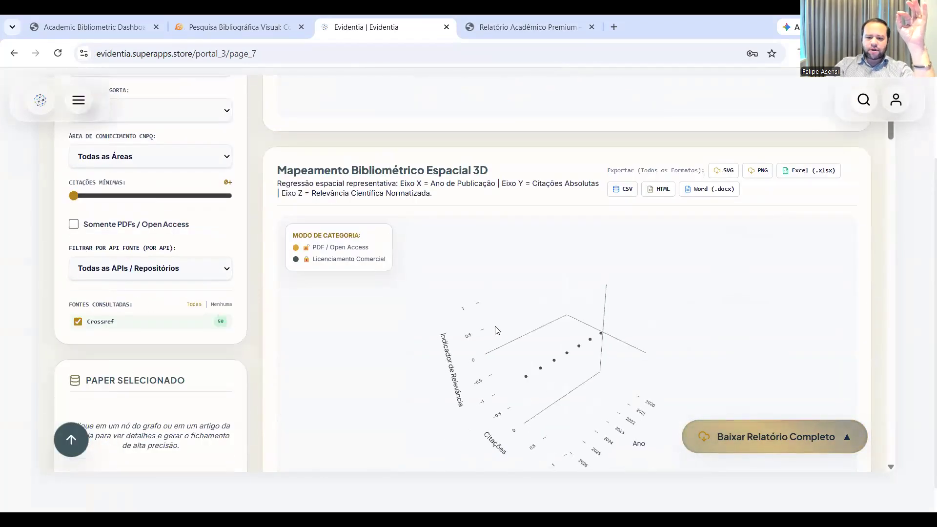
{"action": "scroll", "coordinate": [497, 331], "scroll_direction": "down", "scroll_amount": 2}
{"action": "scroll", "coordinate": [506, 331], "scroll_direction": "up", "scroll_amount": 6}
{"action": "scroll", "coordinate": [523, 336], "scroll_direction": "down", "scroll_amount": 2}
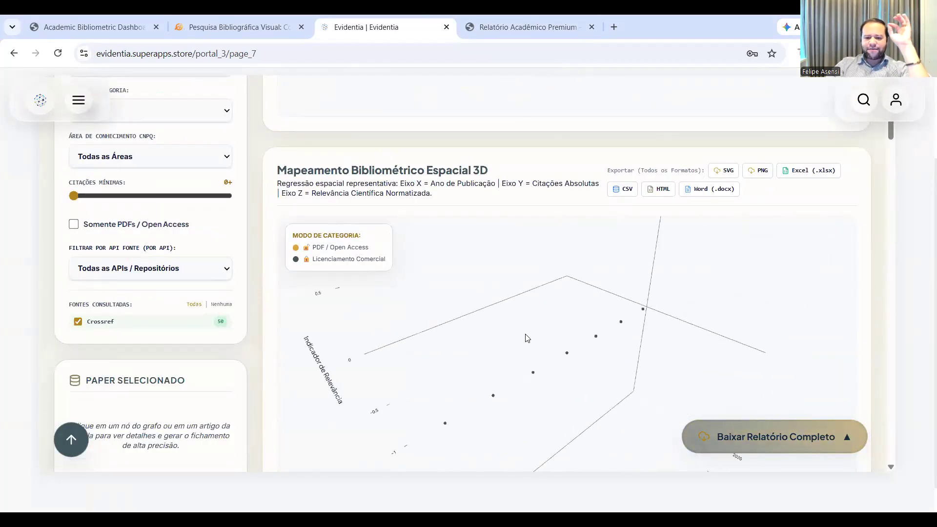
{"action": "scroll", "coordinate": [527, 338], "scroll_direction": "down", "scroll_amount": 3}
{"action": "left_click_drag", "start_coordinate": [551, 350], "coordinate": [555, 371]}
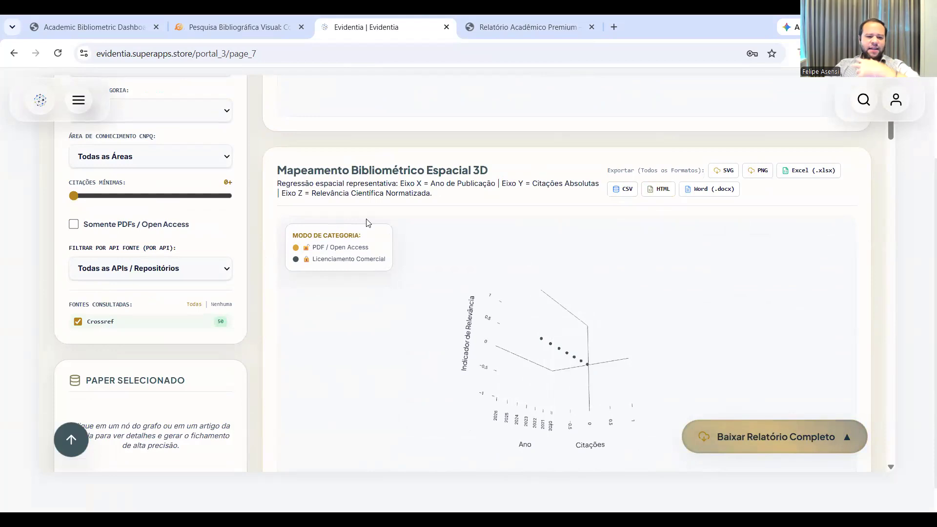
{"action": "scroll", "coordinate": [255, 243], "scroll_direction": "down", "scroll_amount": 10}
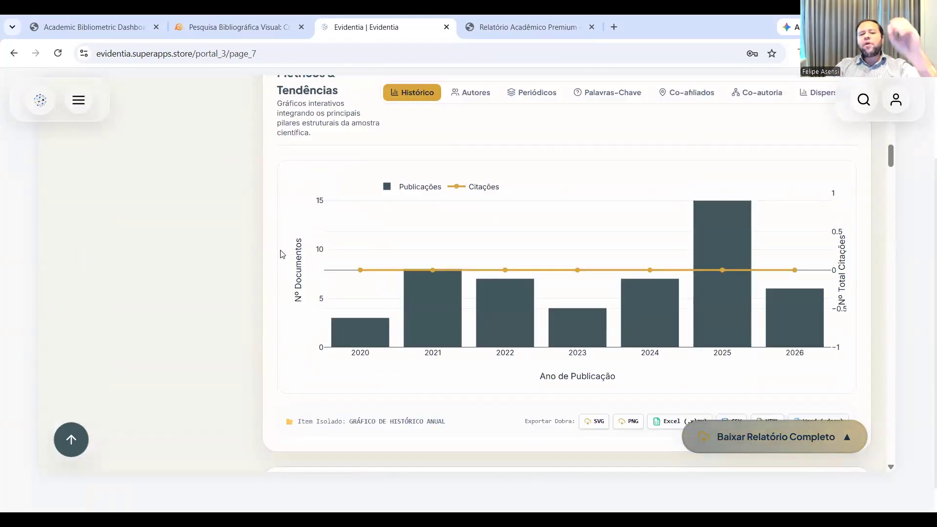
Switch to the GitMind mind map and expand the "O que é?" branch
{"action": "left_click", "coordinate": [250, 20]}
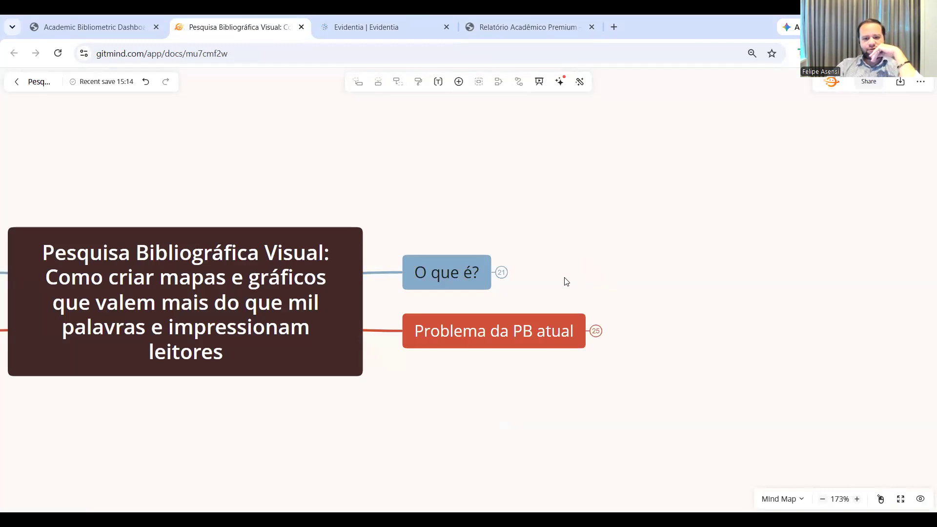
{"action": "double_click", "coordinate": [311, 255]}
{"action": "left_click", "coordinate": [326, 254]}
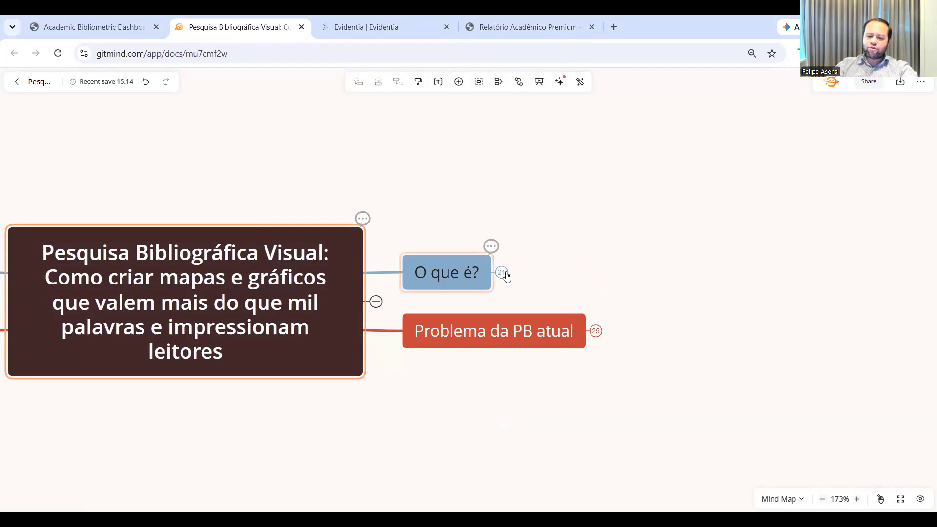
{"action": "left_click", "coordinate": [502, 272]}
{"action": "left_click_drag", "start_coordinate": [335, 212], "coordinate": [136, 266]}
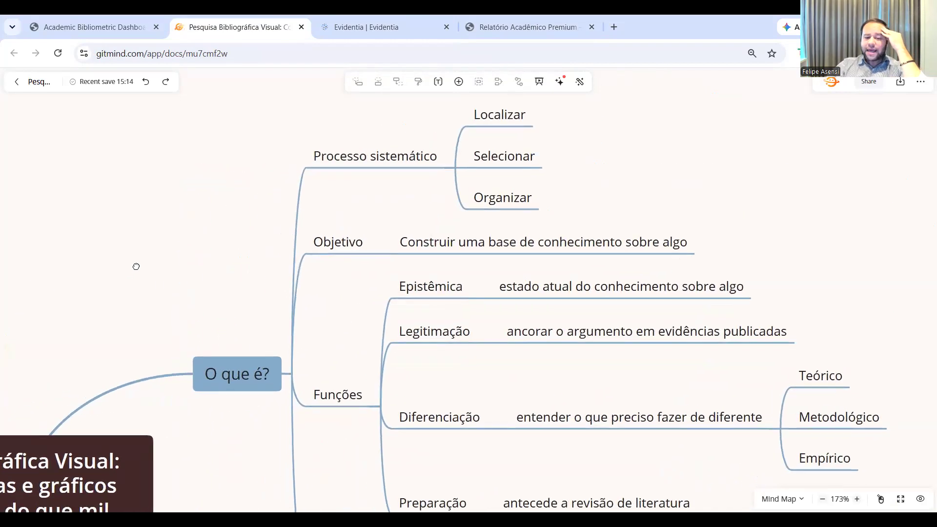
Rename the mind map's "O que é?" node as "O que é PB?"
{"action": "left_click", "coordinate": [262, 376]}
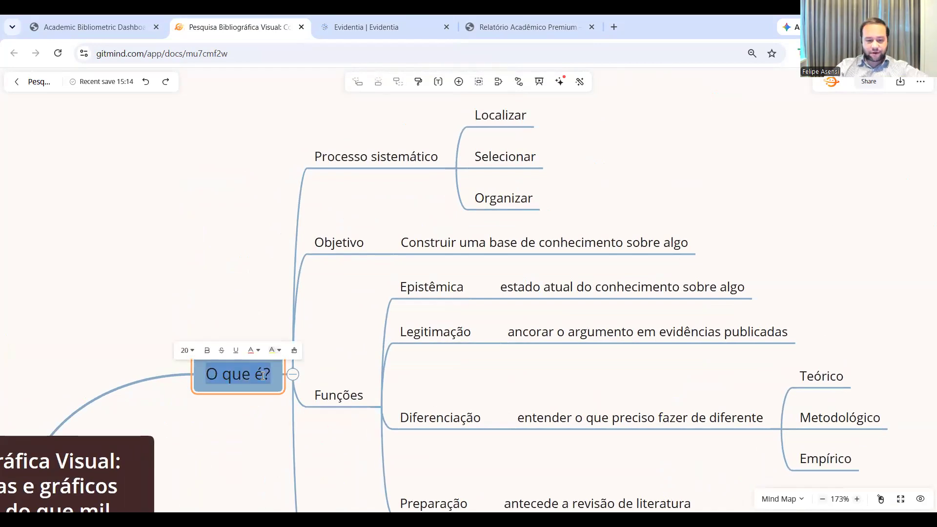
{"action": "left_click", "coordinate": [263, 375]}
{"action": "type", "text": "PB"}
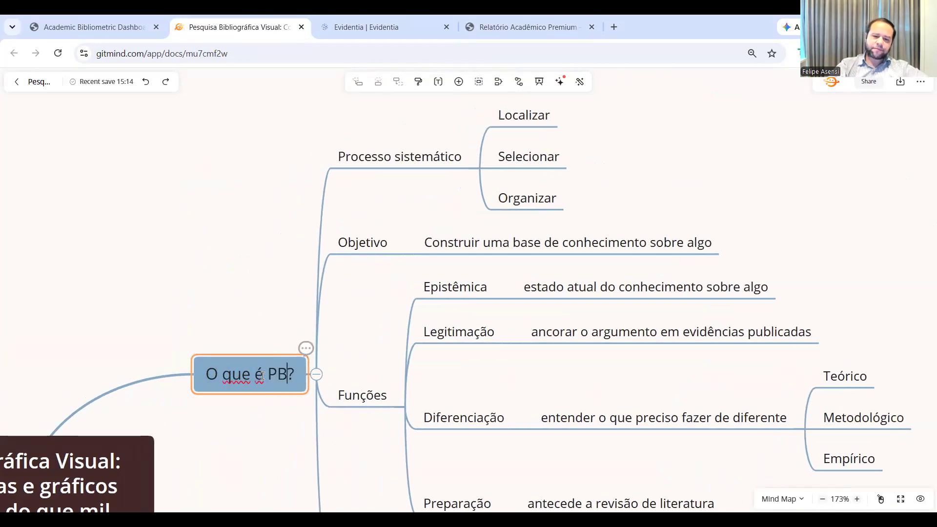
{"action": "left_click", "coordinate": [163, 226]}
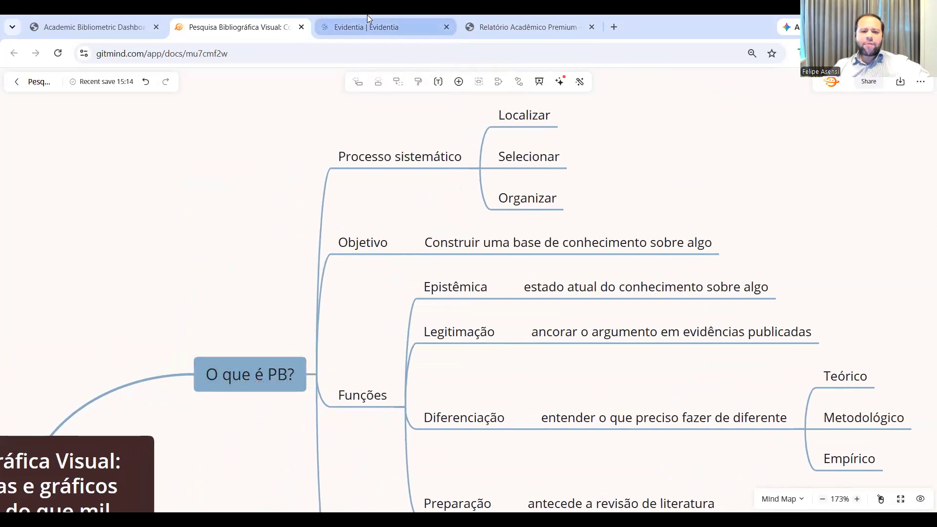
Return to the Evidentia dashboard and review the consolidated portfolio metrics and the annual publication history chart
{"action": "mouse_move", "coordinate": [367, 15]}
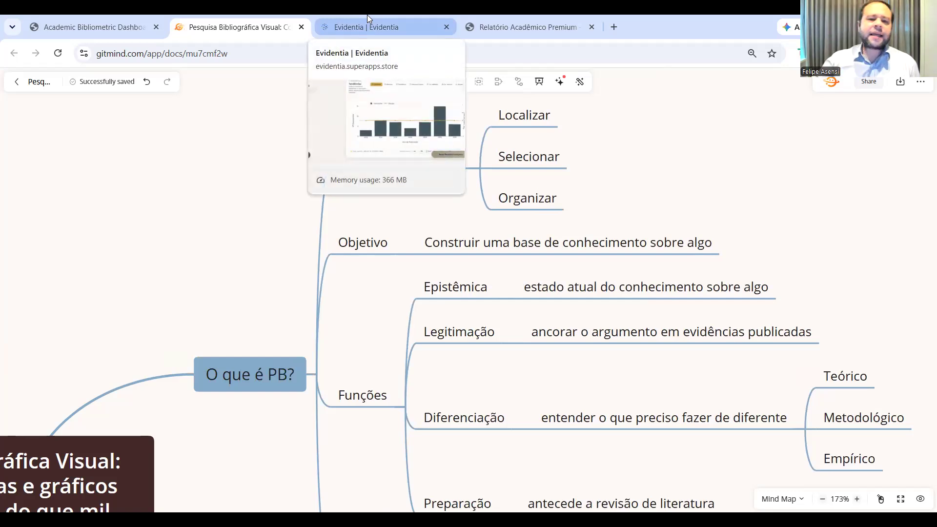
{"action": "left_click", "coordinate": [367, 15]}
{"action": "scroll", "coordinate": [298, 171], "scroll_direction": "down", "scroll_amount": 5}
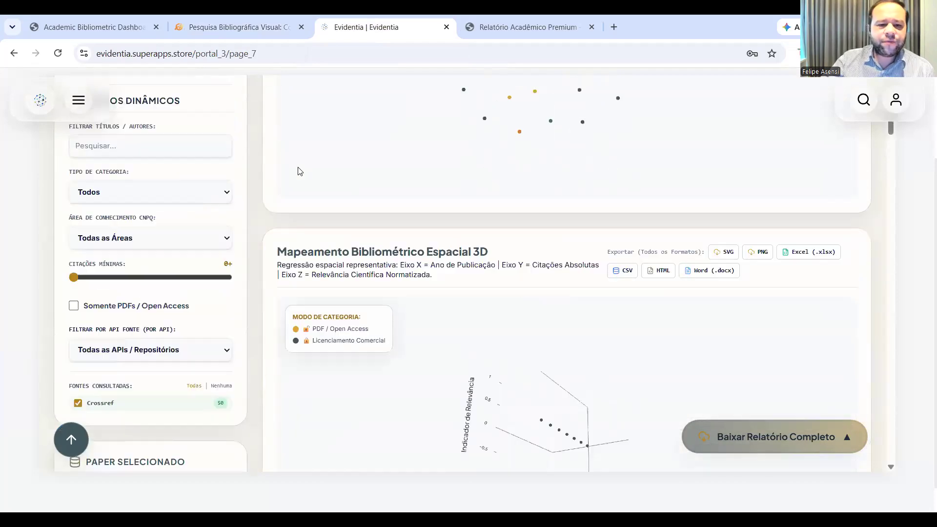
{"action": "scroll", "coordinate": [300, 171], "scroll_direction": "up", "scroll_amount": 10}
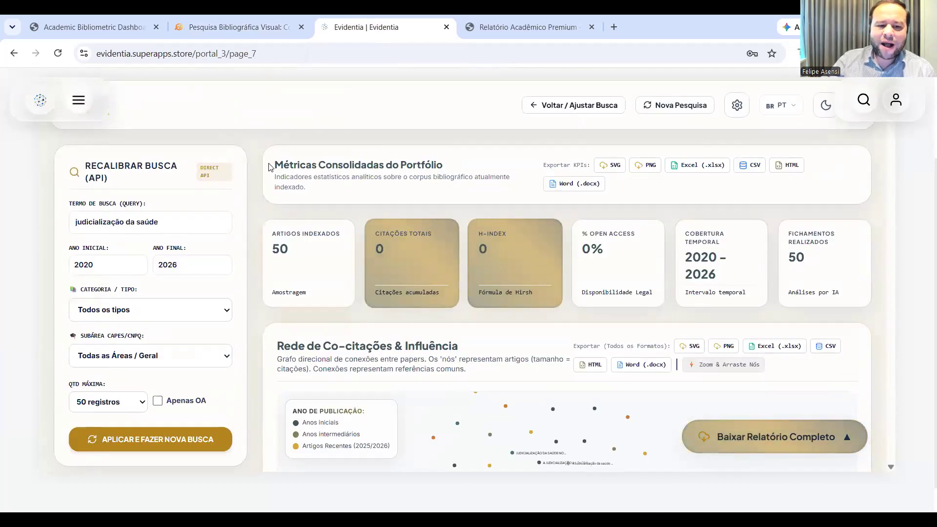
{"action": "scroll", "coordinate": [271, 166], "scroll_direction": "down", "scroll_amount": 15}
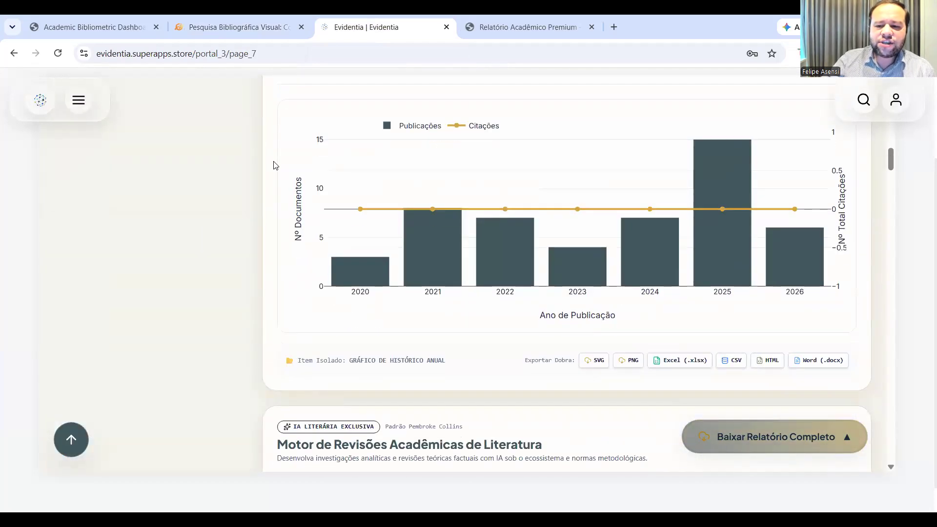
Examine the dashboard's academic literature review engine and the similarity map of source coupling and co-citation
{"action": "scroll", "coordinate": [274, 166], "scroll_direction": "down", "scroll_amount": 6}
{"action": "scroll", "coordinate": [471, 251], "scroll_direction": "up", "scroll_amount": 4}
{"action": "scroll", "coordinate": [500, 234], "scroll_direction": "down", "scroll_amount": 2}
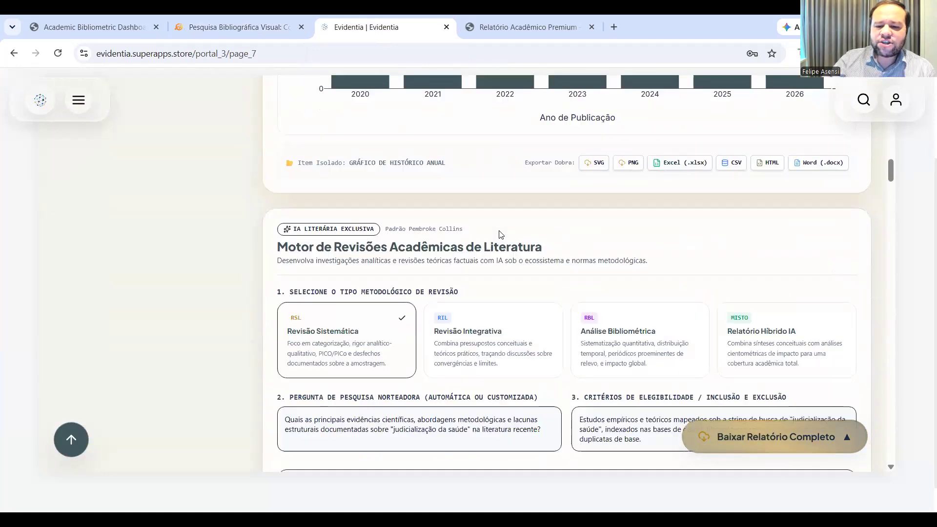
{"action": "scroll", "coordinate": [499, 234], "scroll_direction": "down", "scroll_amount": 3}
{"action": "scroll", "coordinate": [429, 280], "scroll_direction": "down", "scroll_amount": 5}
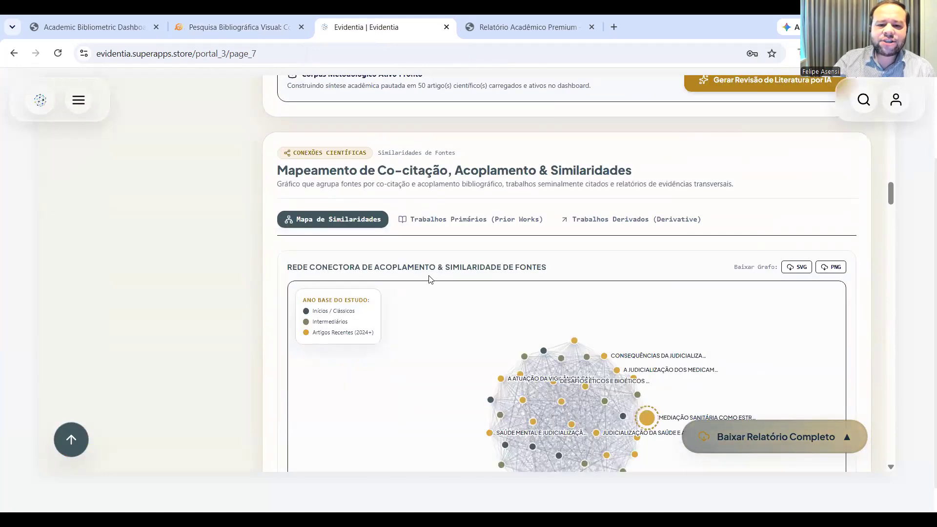
{"action": "scroll", "coordinate": [629, 256], "scroll_direction": "down", "scroll_amount": 3}
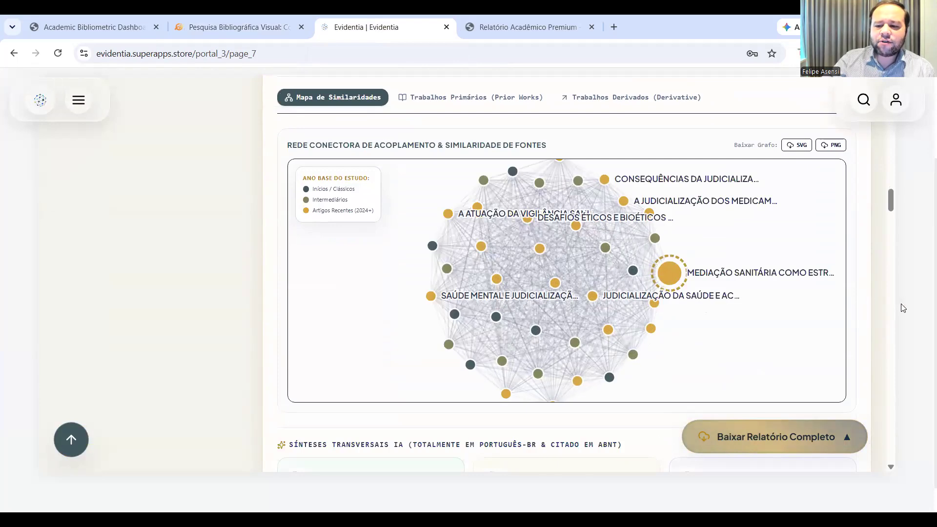
Examine the metadata and general results table of the mapped articles in the Evidentia dashboard
{"action": "scroll", "coordinate": [882, 312], "scroll_direction": "down", "scroll_amount": 15}
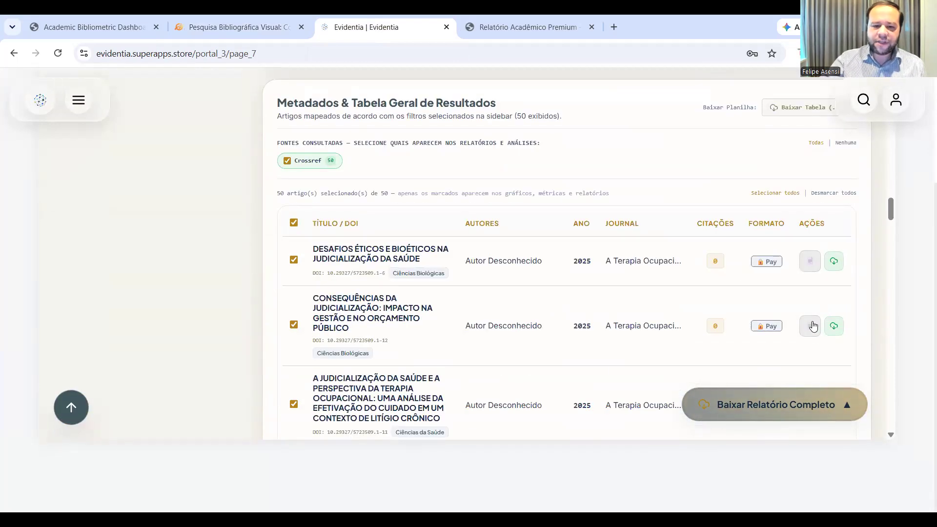
{"action": "scroll", "coordinate": [712, 331], "scroll_direction": "down", "scroll_amount": 2}
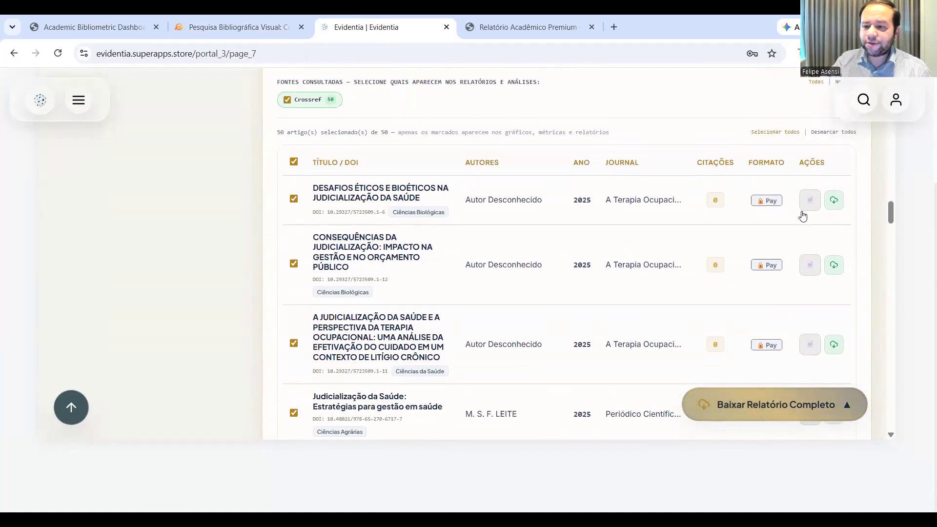
{"action": "left_click", "coordinate": [494, 17]}
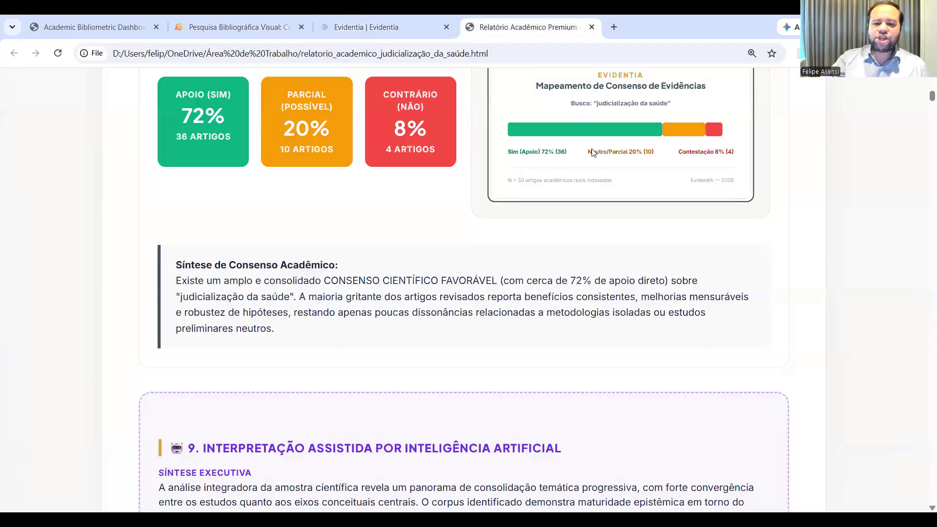
{"action": "left_click", "coordinate": [351, 16]}
Switch to the GitMind mind map and go through the "Processo sistemático" node and its Localizar, Selecionar and Organizar items
{"action": "left_click", "coordinate": [268, 20]}
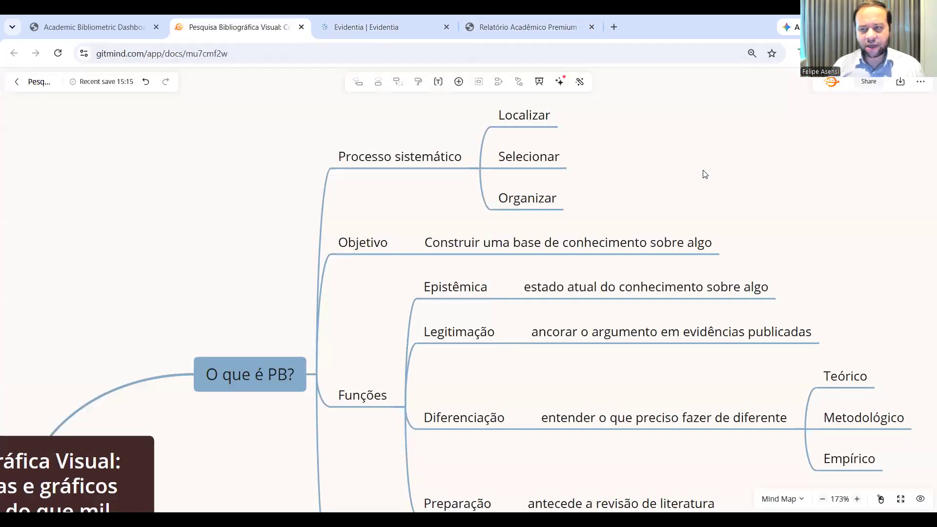
{"action": "scroll", "coordinate": [690, 179], "scroll_direction": "up", "scroll_amount": 3}
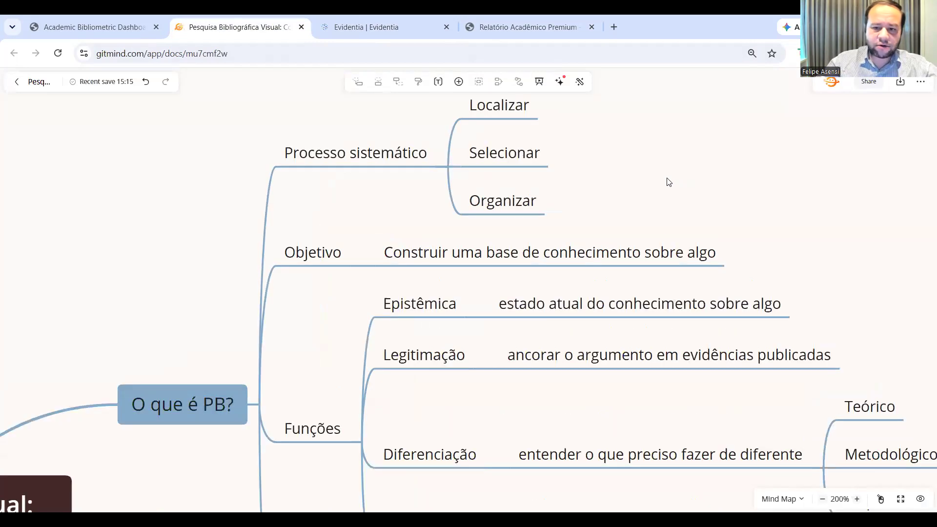
{"action": "scroll", "coordinate": [677, 242], "scroll_direction": "up", "scroll_amount": 2}
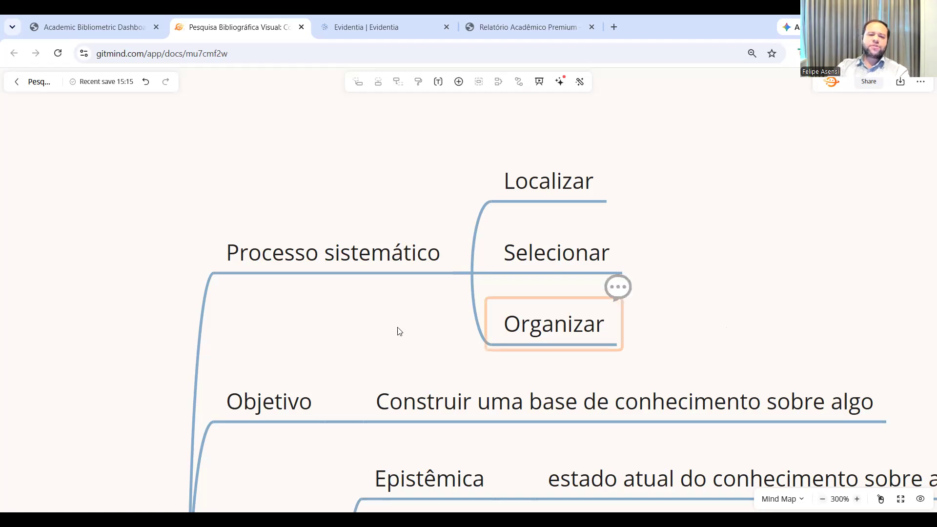
{"action": "left_click", "coordinate": [418, 264]}
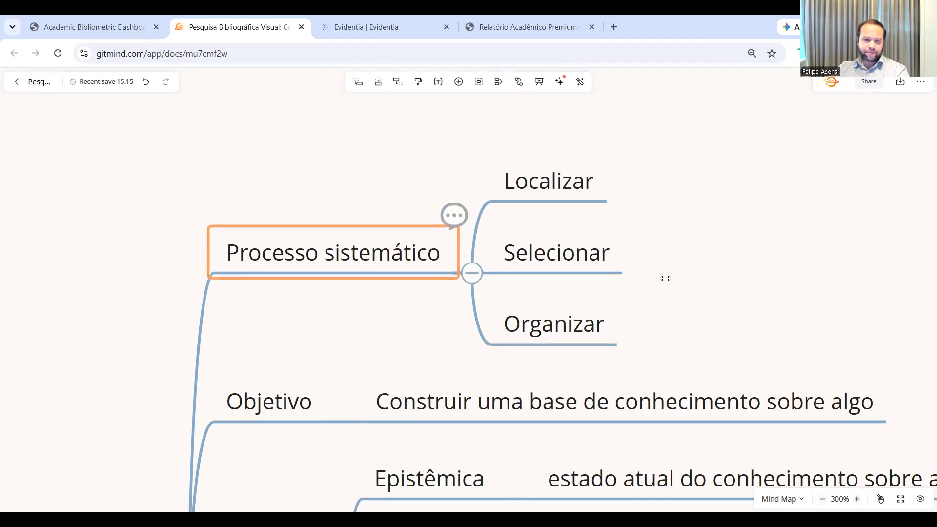
{"action": "left_click", "coordinate": [583, 195]}
{"action": "left_click", "coordinate": [577, 237]}
{"action": "left_click", "coordinate": [575, 308]}
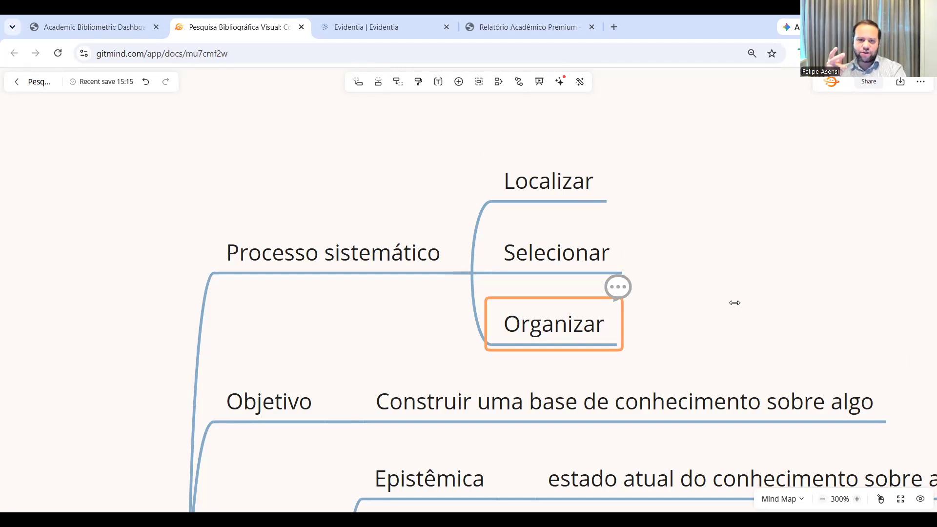
Return to the Evidentia dashboard and review the category and CAPES/CNPQ subarea options for recalibrating the search
{"action": "left_click", "coordinate": [366, 27]}
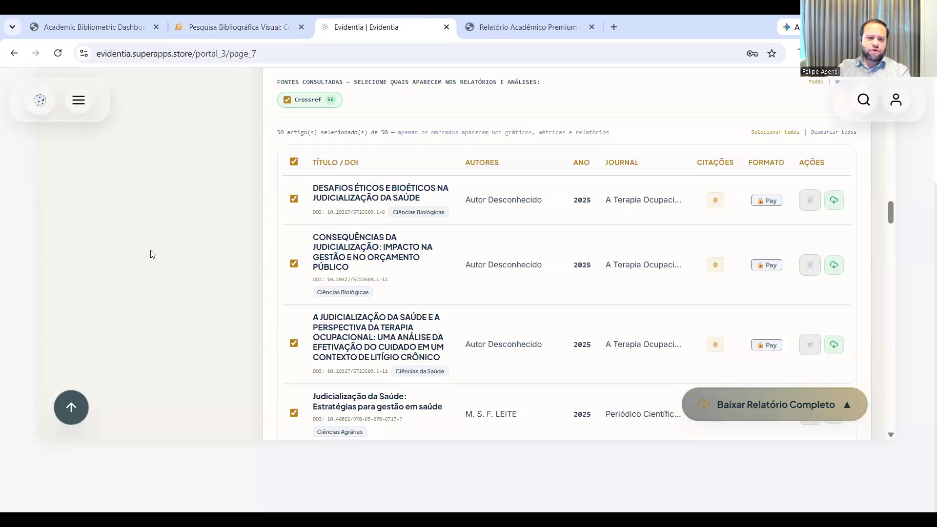
{"action": "scroll", "coordinate": [153, 252], "scroll_direction": "up", "scroll_amount": 5}
{"action": "scroll", "coordinate": [153, 253], "scroll_direction": "up", "scroll_amount": 10}
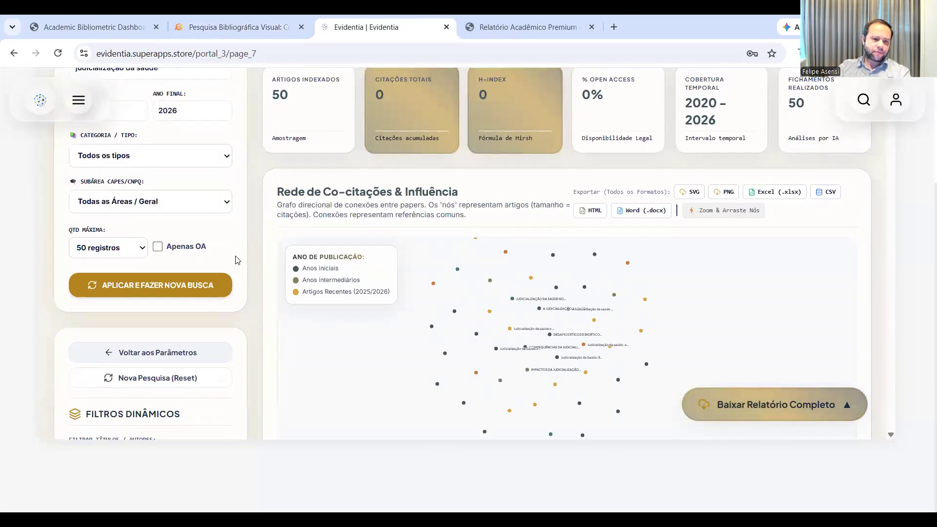
{"action": "scroll", "coordinate": [238, 258], "scroll_direction": "up", "scroll_amount": 2}
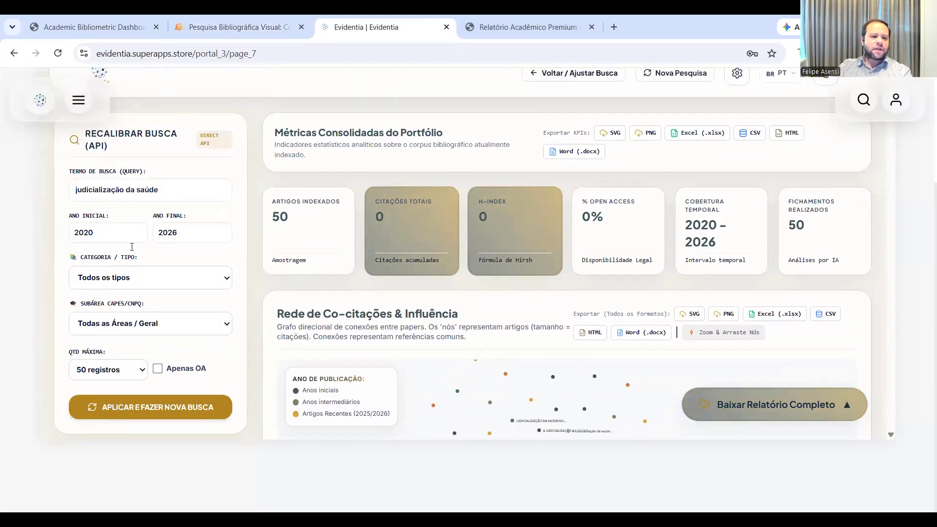
{"action": "left_click", "coordinate": [177, 277]}
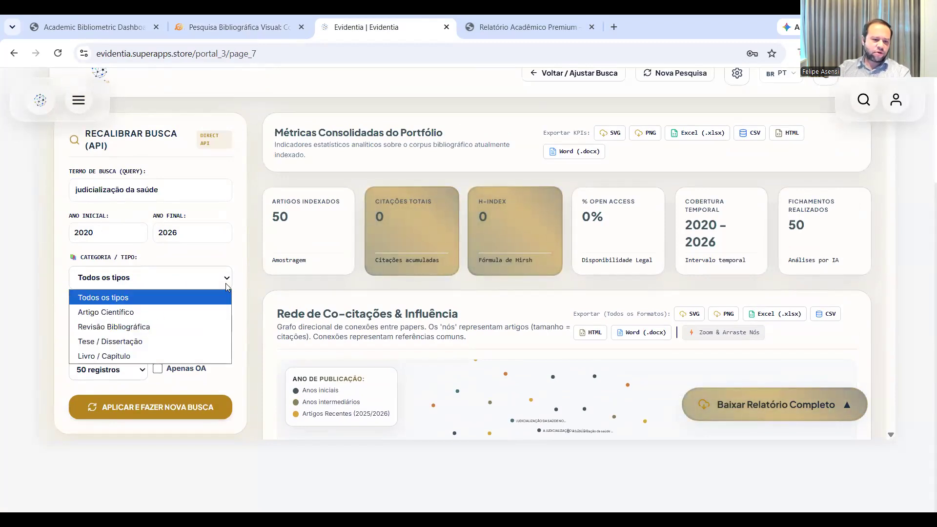
{"action": "left_click", "coordinate": [250, 289]}
{"action": "left_click", "coordinate": [164, 323]}
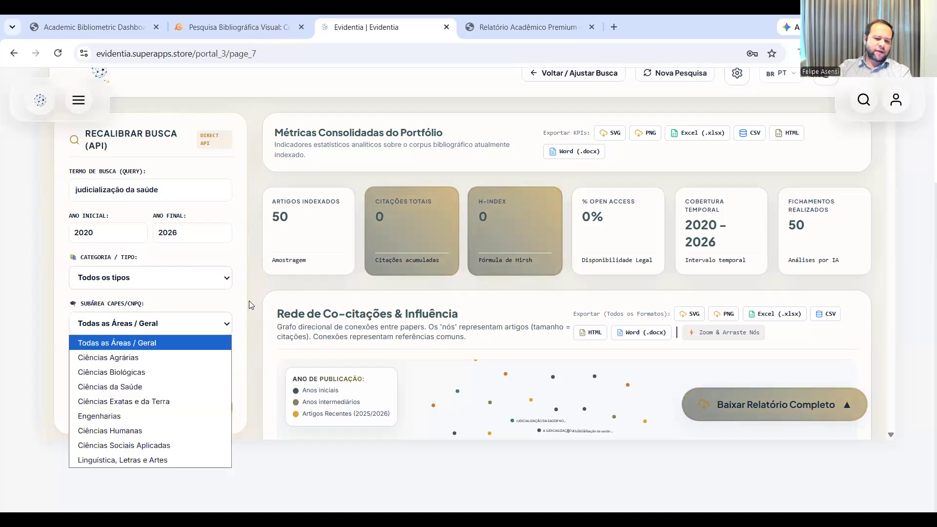
Try several minimum citation thresholds in the dynamic filters, ending at 126
{"action": "scroll", "coordinate": [249, 301], "scroll_direction": "down", "scroll_amount": 5}
{"action": "scroll", "coordinate": [239, 320], "scroll_direction": "down", "scroll_amount": 3}
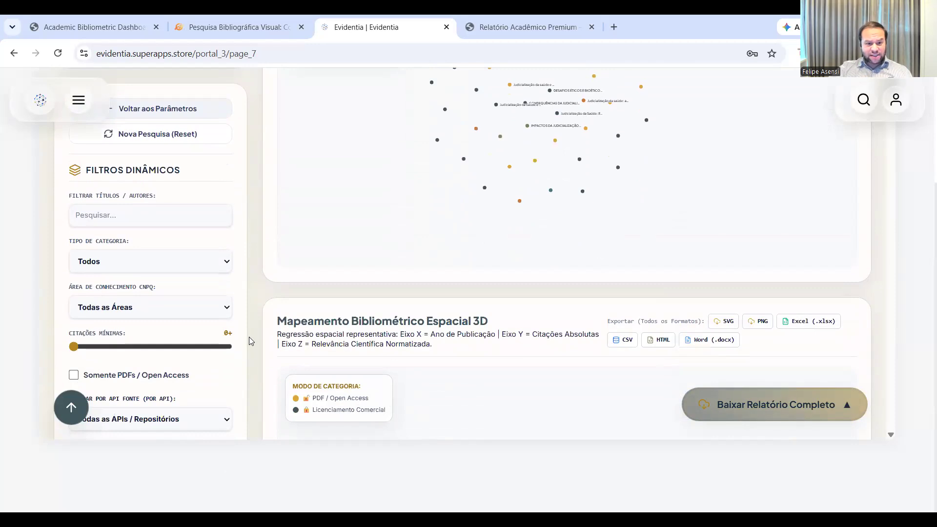
{"action": "scroll", "coordinate": [251, 340], "scroll_direction": "down", "scroll_amount": 1}
{"action": "left_click", "coordinate": [150, 286]}
{"action": "left_click_drag", "start_coordinate": [168, 290], "coordinate": [103, 290]}
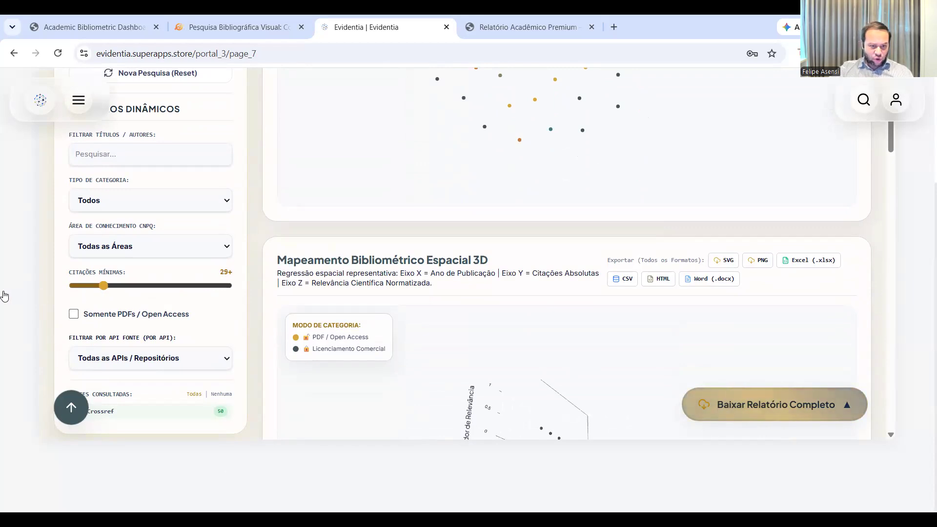
{"action": "left_click_drag", "start_coordinate": [4, 295], "coordinate": [4, 293]}
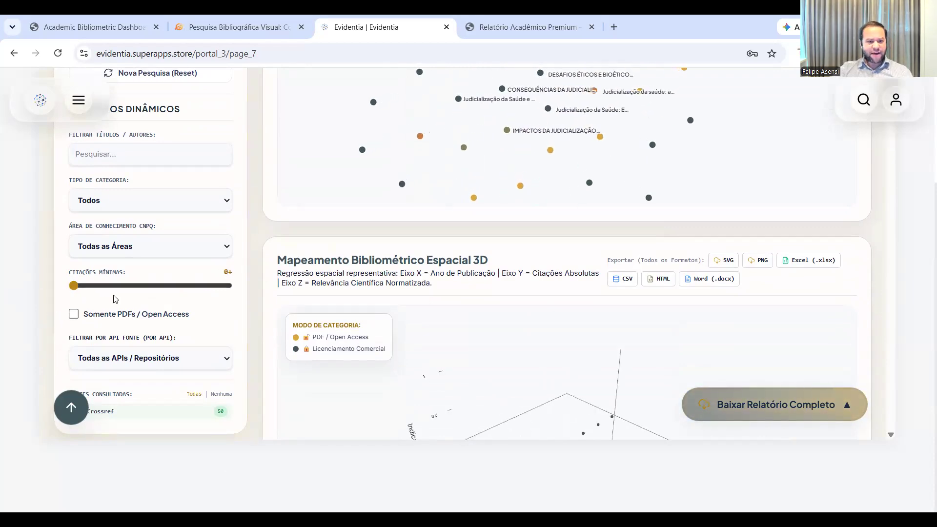
{"action": "scroll", "coordinate": [138, 312], "scroll_direction": "up", "scroll_amount": 1}
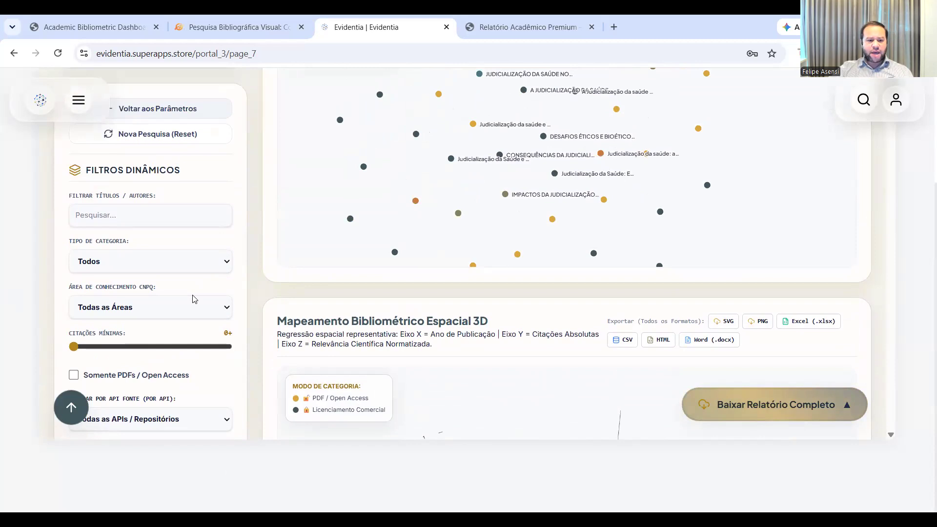
{"action": "left_click", "coordinate": [144, 346]}
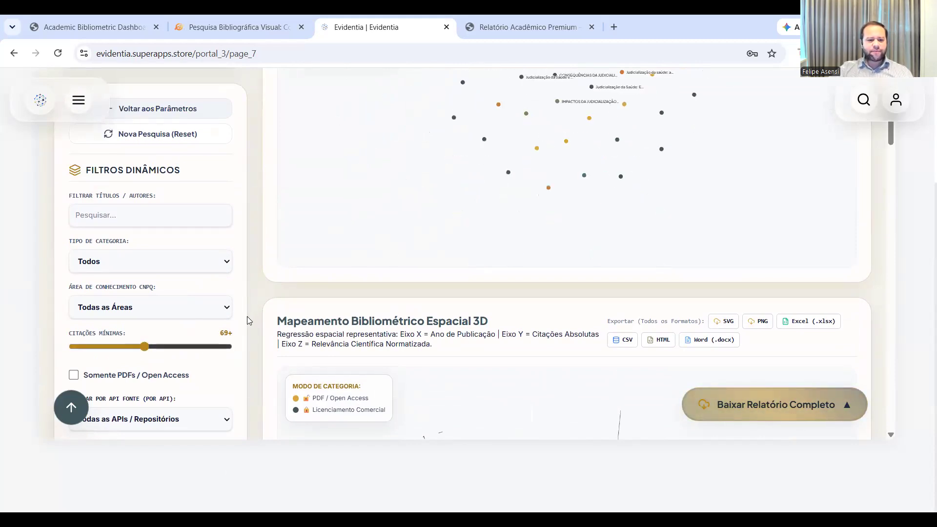
{"action": "left_click", "coordinate": [204, 347]}
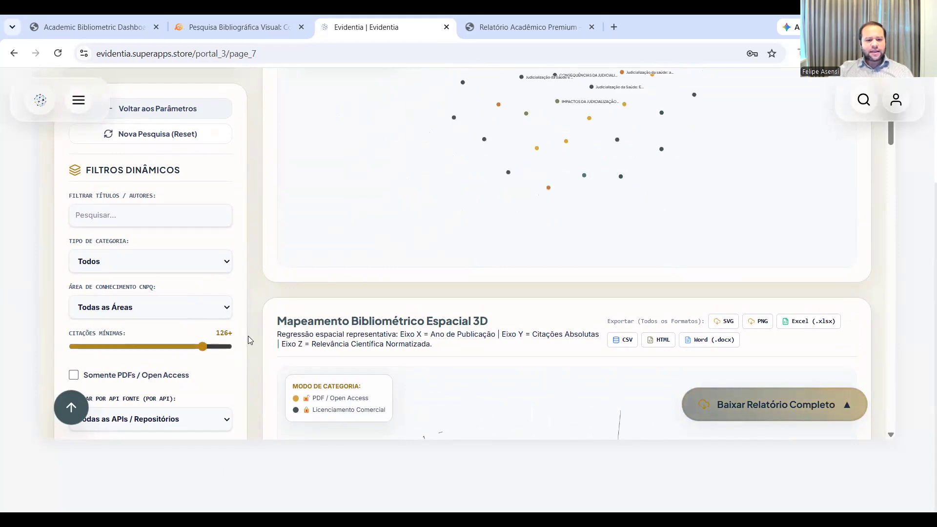
Switch to the GitMind mind map and review the "Objetivo" node on building a knowledge base
{"action": "left_click", "coordinate": [579, 20]}
{"action": "left_click", "coordinate": [276, 20]}
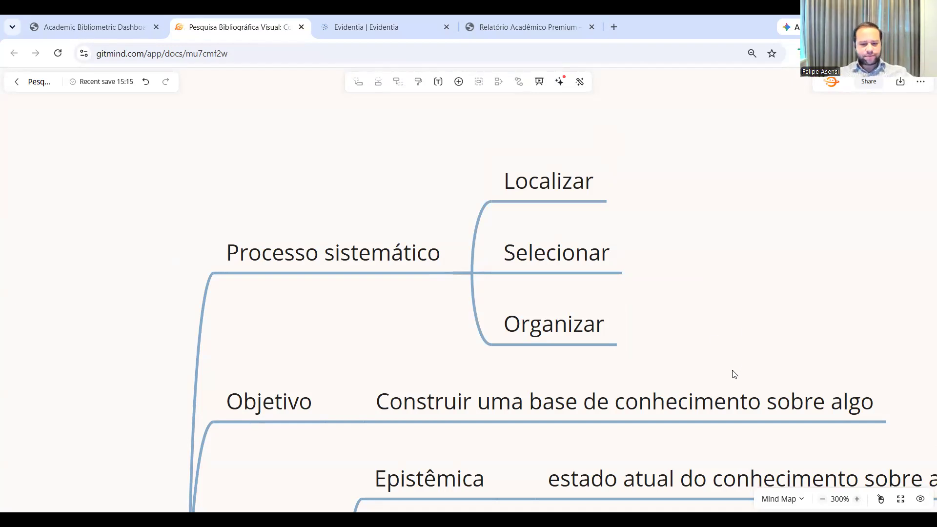
{"action": "scroll", "coordinate": [759, 232], "scroll_direction": "down", "scroll_amount": 3}
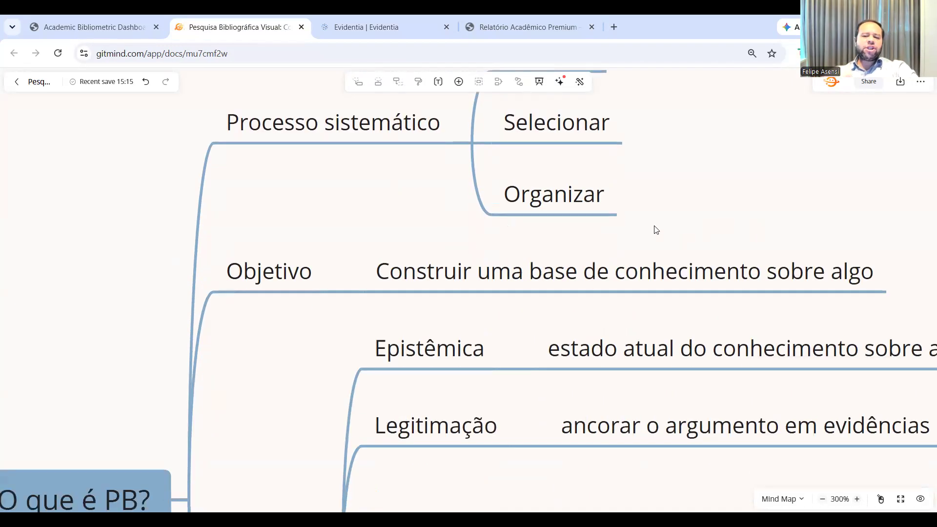
{"action": "scroll", "coordinate": [657, 230], "scroll_direction": "up", "scroll_amount": 1}
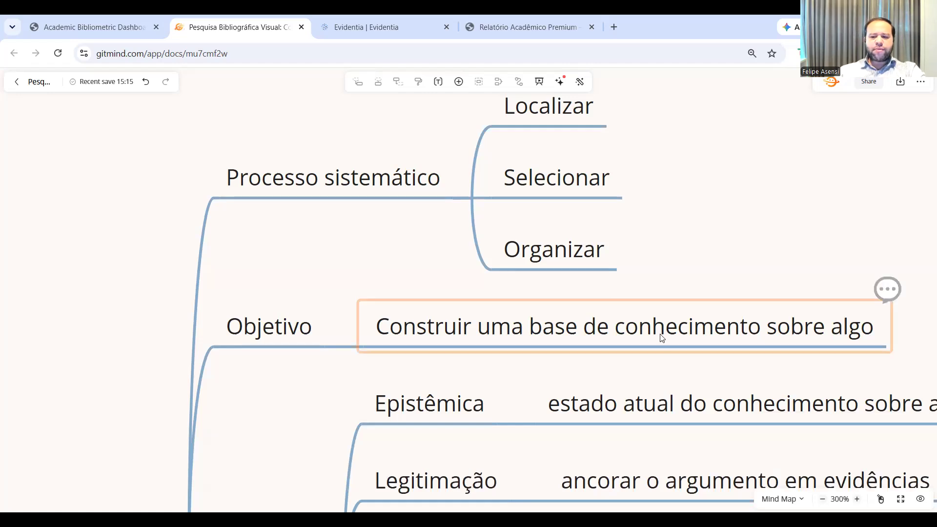
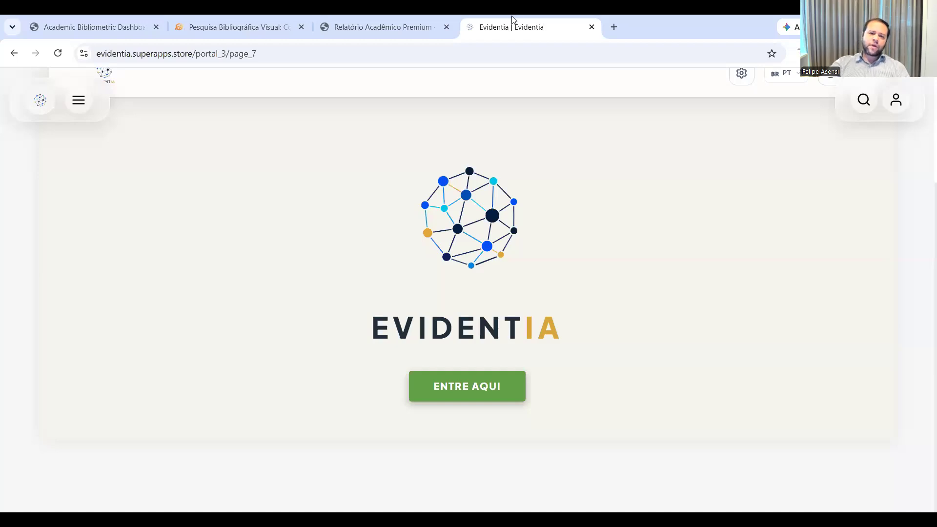
Place the Evidentia tab before the report tab and expand the mind map's "Tipos de visuais em pesquisa bibliográfica" branch
{"action": "left_click_drag", "start_coordinate": [512, 16], "coordinate": [383, 19]}
{"action": "left_click", "coordinate": [207, 19]}
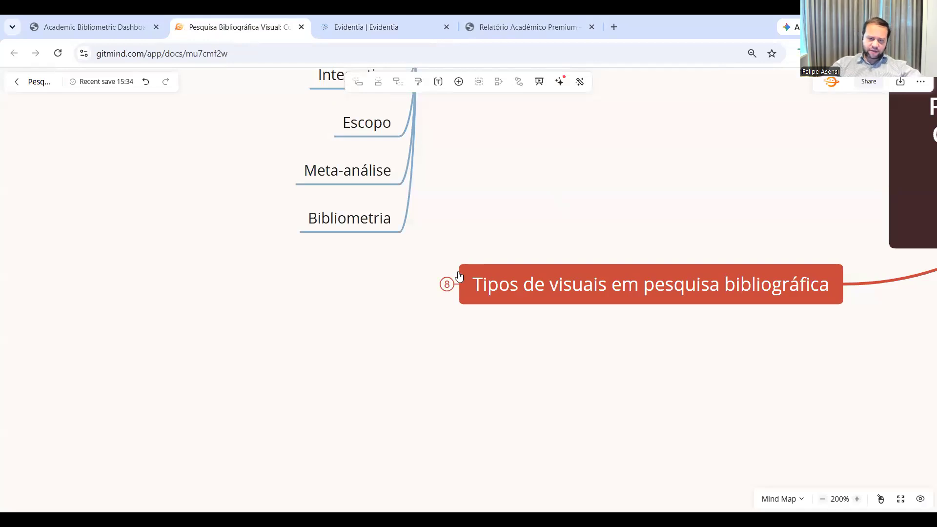
{"action": "left_click", "coordinate": [447, 284]}
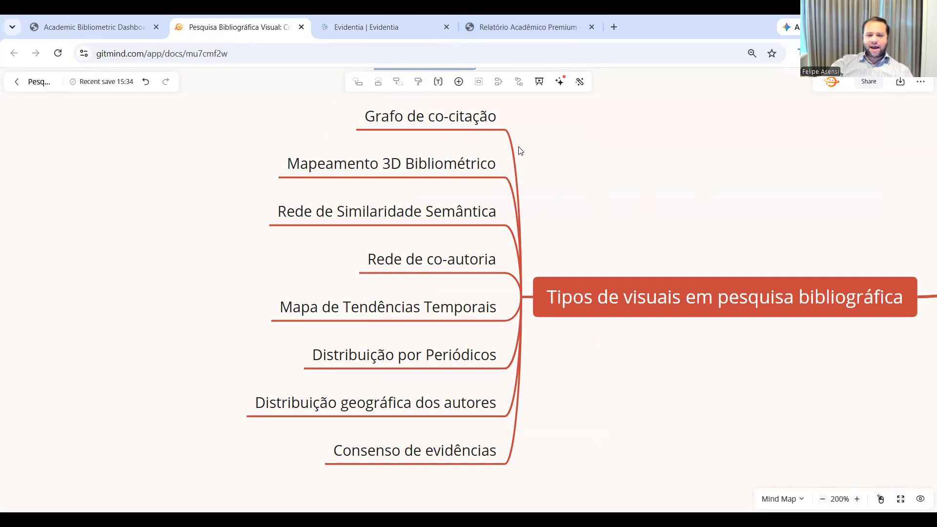
Check the evidence consensus section in the downloaded academic report, then return to the mind map
{"action": "left_click", "coordinate": [535, 27]}
{"action": "scroll", "coordinate": [571, 219], "scroll_direction": "down", "scroll_amount": 15}
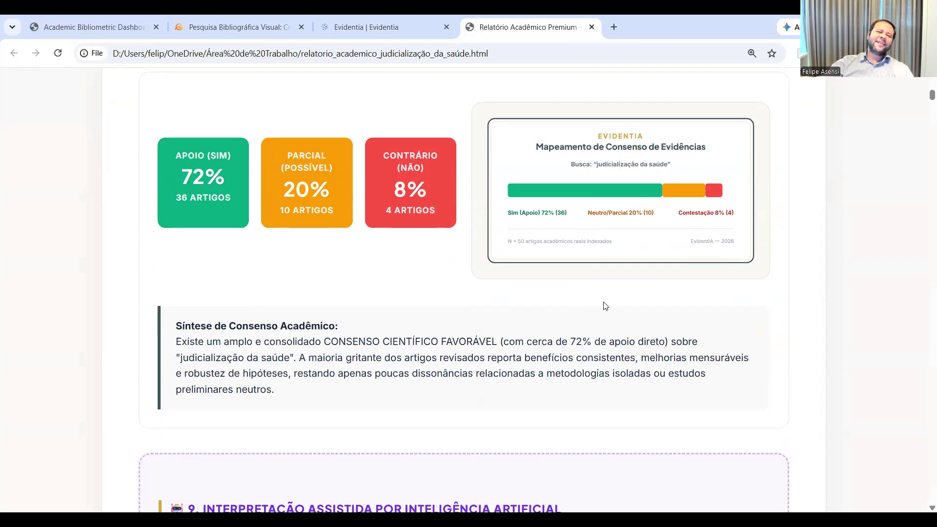
{"action": "left_click", "coordinate": [260, 24]}
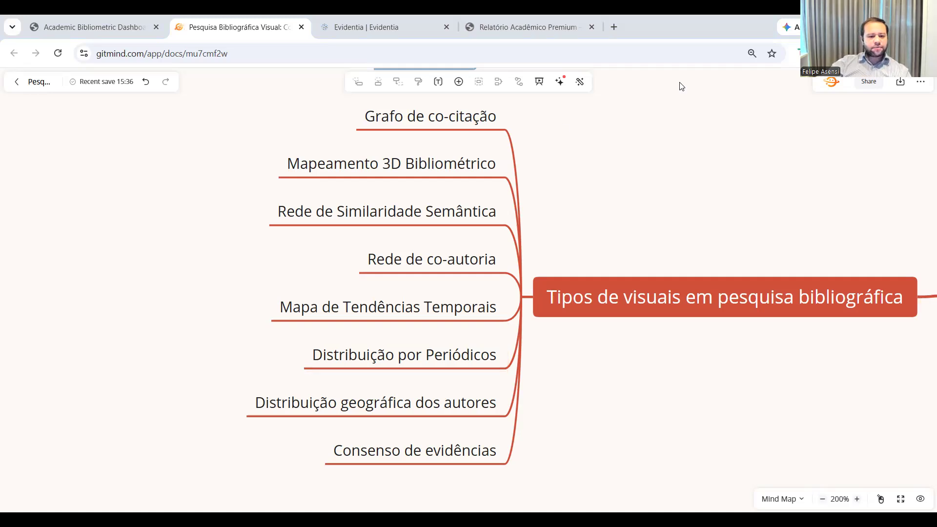
Switch to Evidentia, enter the application, select Crossref as the search source and proceed to the configuration
{"action": "left_click", "coordinate": [373, 16]}
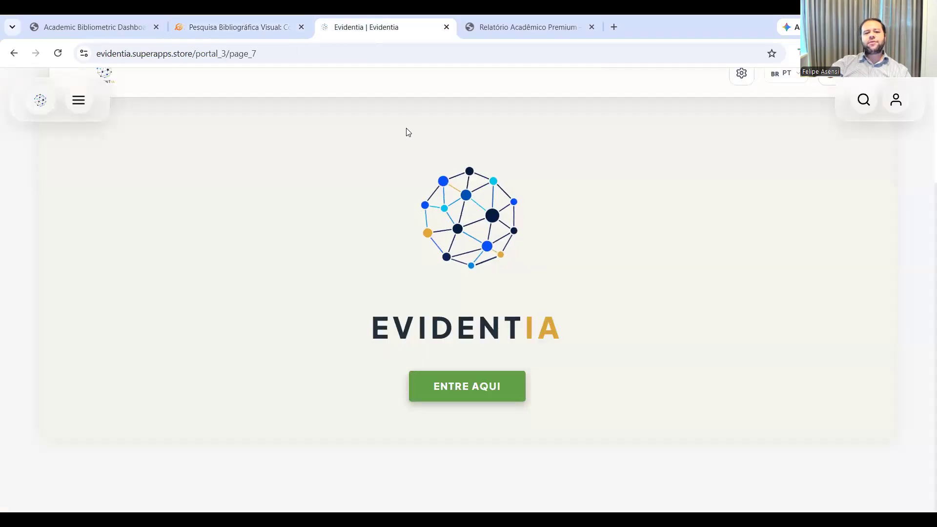
{"action": "left_click", "coordinate": [464, 388]}
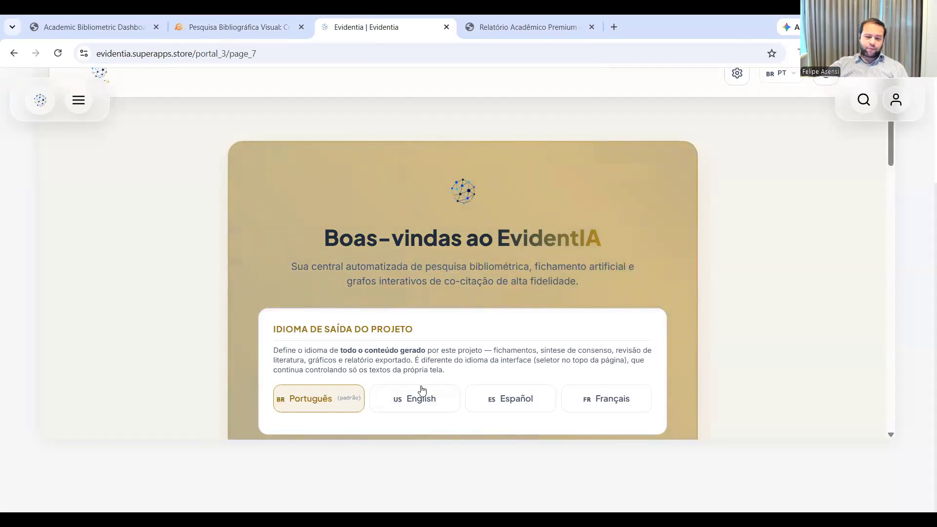
{"action": "scroll", "coordinate": [424, 390], "scroll_direction": "down", "scroll_amount": 6}
{"action": "left_click", "coordinate": [596, 297]}
{"action": "scroll", "coordinate": [503, 292], "scroll_direction": "down", "scroll_amount": 7}
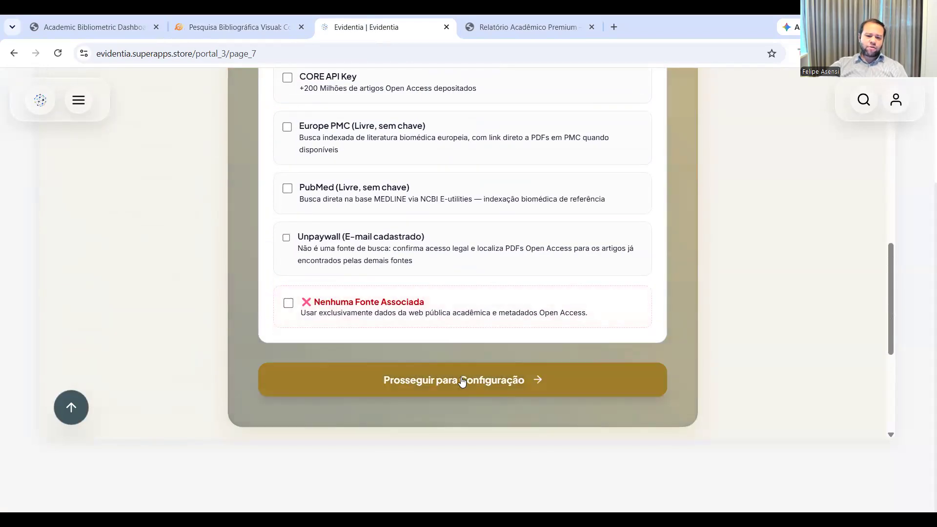
{"action": "left_click", "coordinate": [493, 382]}
Fill in the registered Crossref e-mail and proceed to the global search parameters
{"action": "left_click", "coordinate": [426, 254]}
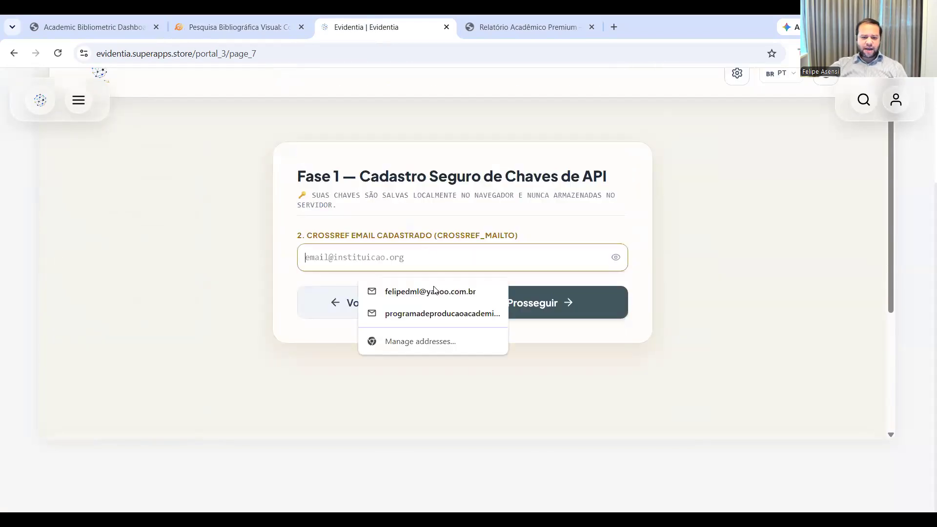
{"action": "left_click", "coordinate": [469, 291]}
{"action": "left_click", "coordinate": [510, 305]}
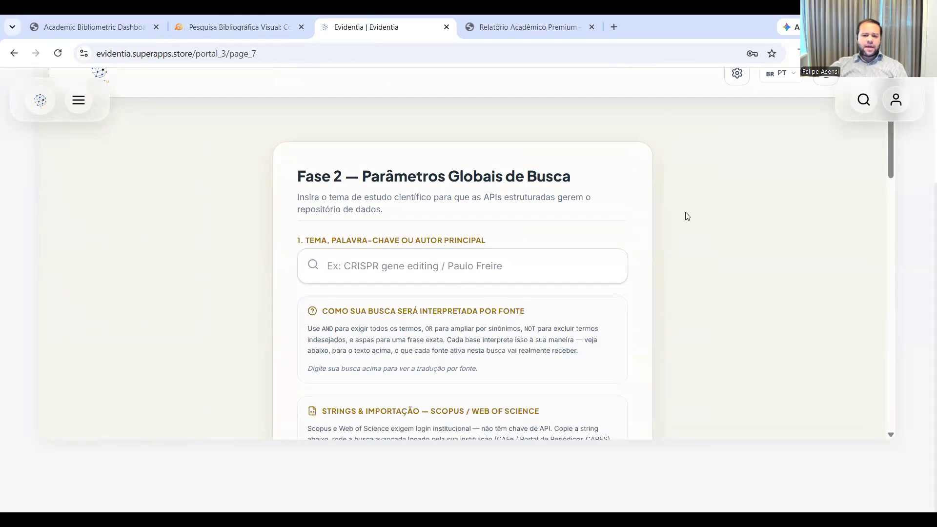
Enter "direito indígena" as the search theme in the global search parameters
{"action": "left_click", "coordinate": [526, 207]}
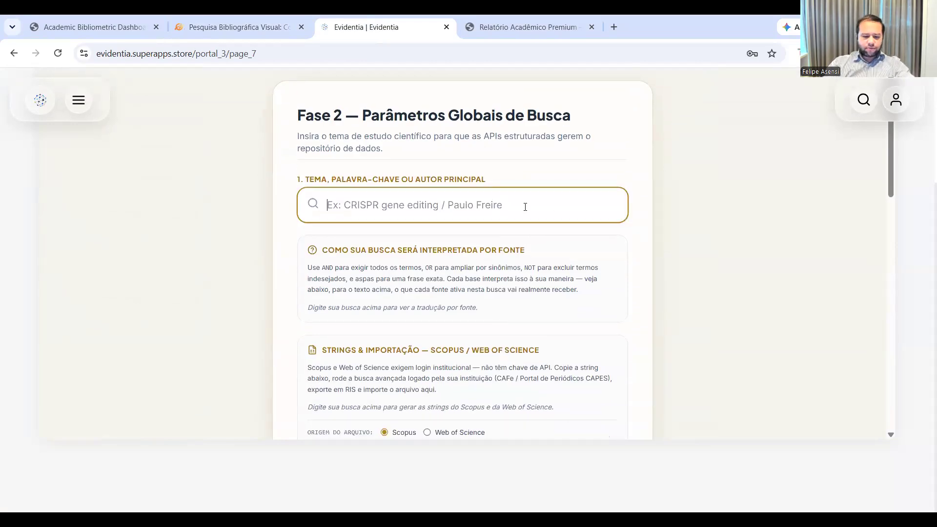
{"action": "type", "text": "direito ing"}
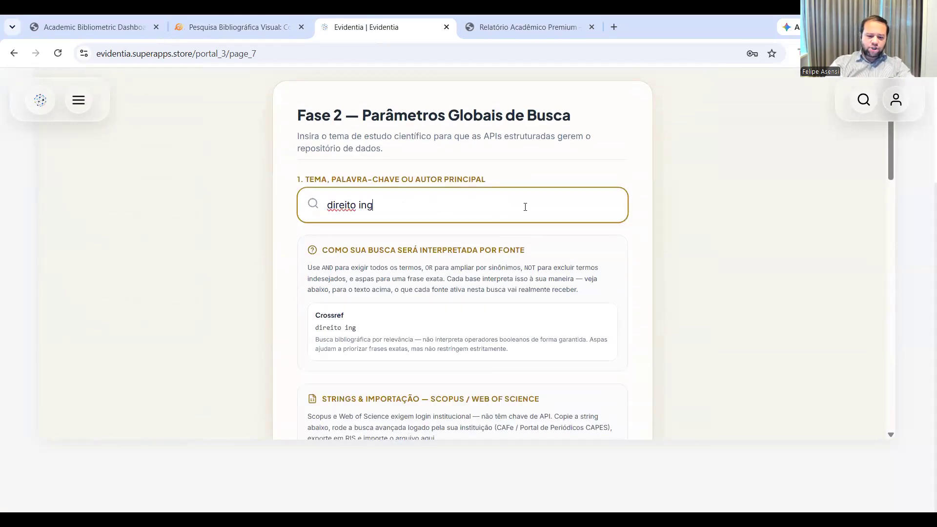
{"action": "type", "text": "ígen"}
{"action": "key", "text": "BackSpace"}
{"action": "key", "text": "BackSpace"}
{"action": "key", "text": "BackSpace"}
{"action": "key", "text": "BackSpace"}
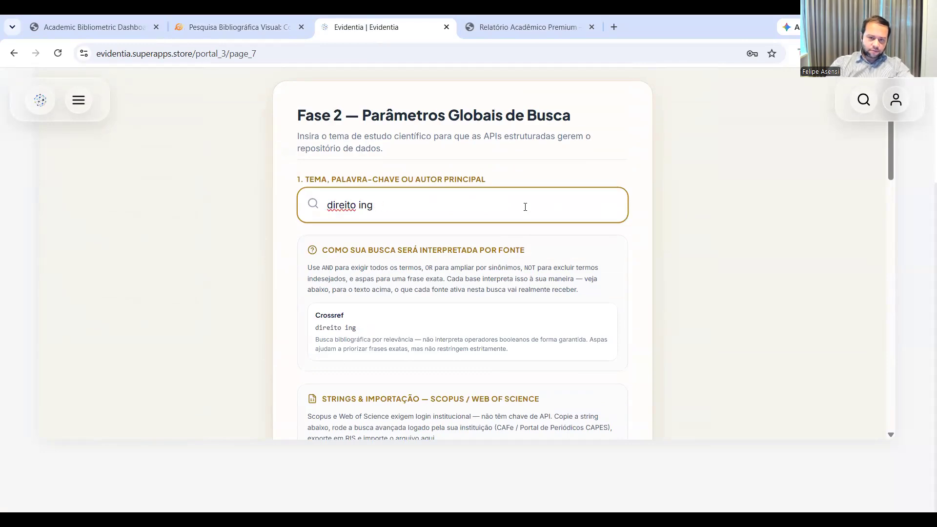
{"action": "type", "text": "dígena"}
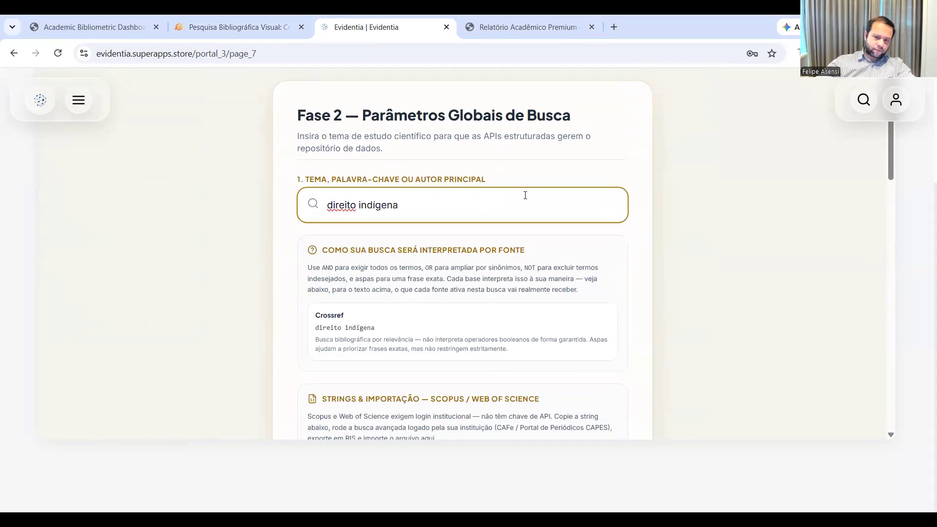
Examine how the theme is interpreted for Crossref and the generated Scopus and Web of Science search strings
{"action": "scroll", "coordinate": [511, 189], "scroll_direction": "down", "scroll_amount": 7}
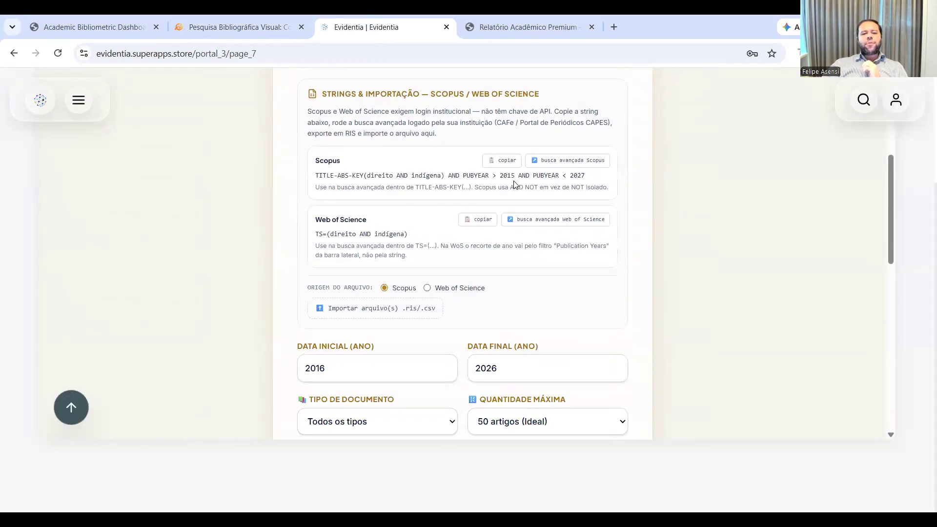
{"action": "scroll", "coordinate": [513, 195], "scroll_direction": "up", "scroll_amount": 5}
{"action": "scroll", "coordinate": [513, 195], "scroll_direction": "up", "scroll_amount": 2}
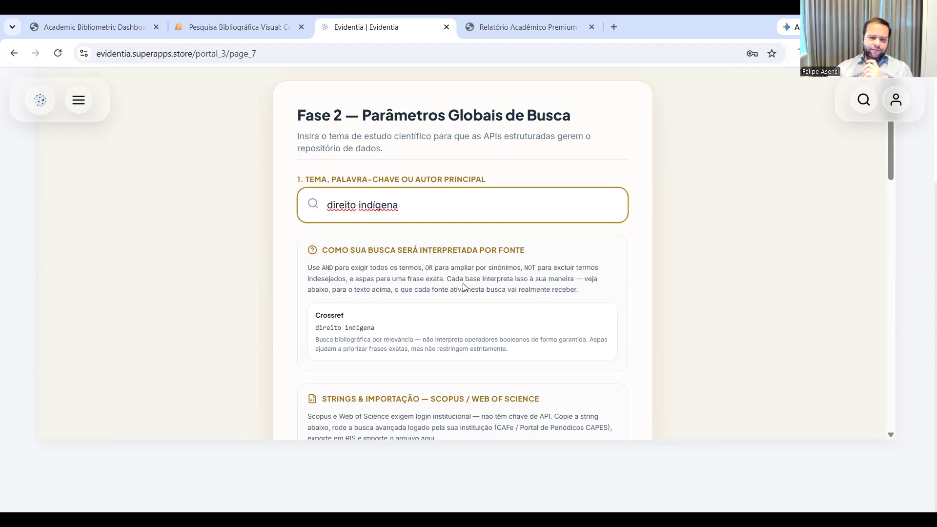
{"action": "scroll", "coordinate": [391, 234], "scroll_direction": "down", "scroll_amount": 2}
{"action": "scroll", "coordinate": [481, 198], "scroll_direction": "down", "scroll_amount": 1}
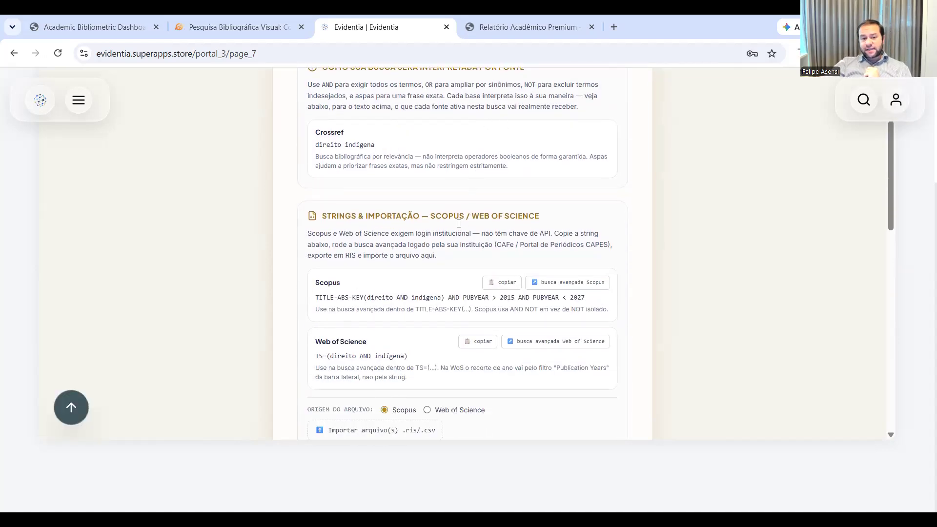
{"action": "scroll", "coordinate": [459, 224], "scroll_direction": "up", "scroll_amount": 2}
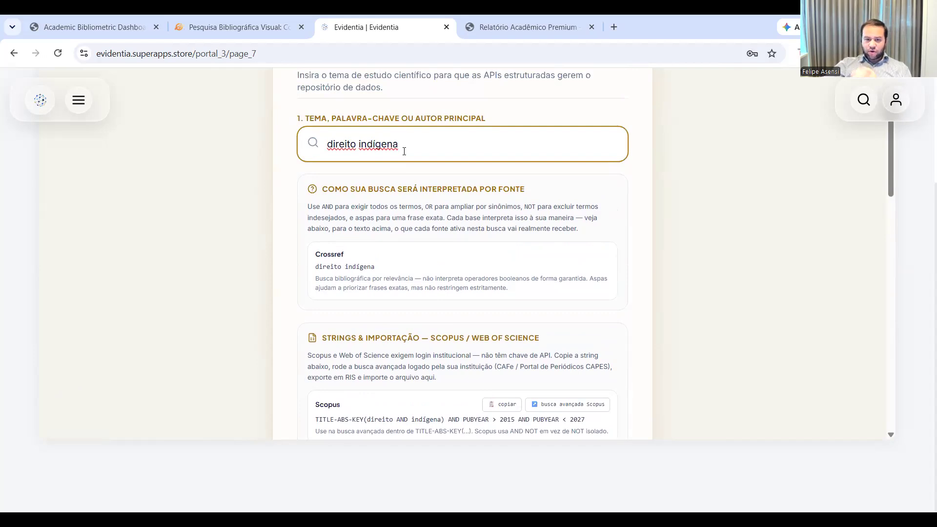
{"action": "scroll", "coordinate": [405, 151], "scroll_direction": "down", "scroll_amount": 1}
{"action": "scroll", "coordinate": [391, 240], "scroll_direction": "down", "scroll_amount": 3}
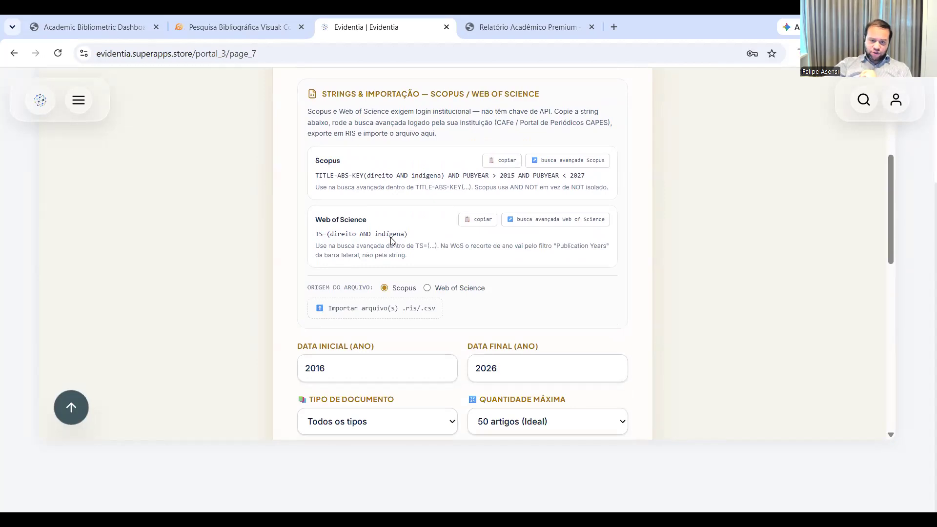
Set the search's initial year to 2022
{"action": "scroll", "coordinate": [391, 240], "scroll_direction": "down", "scroll_amount": 2}
{"action": "double_click", "coordinate": [362, 241]}
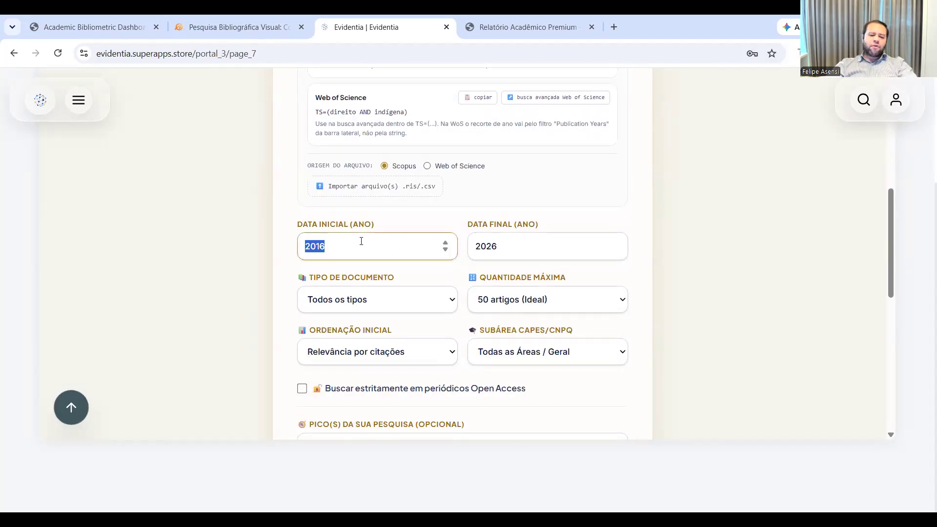
{"action": "type", "text": "20"}
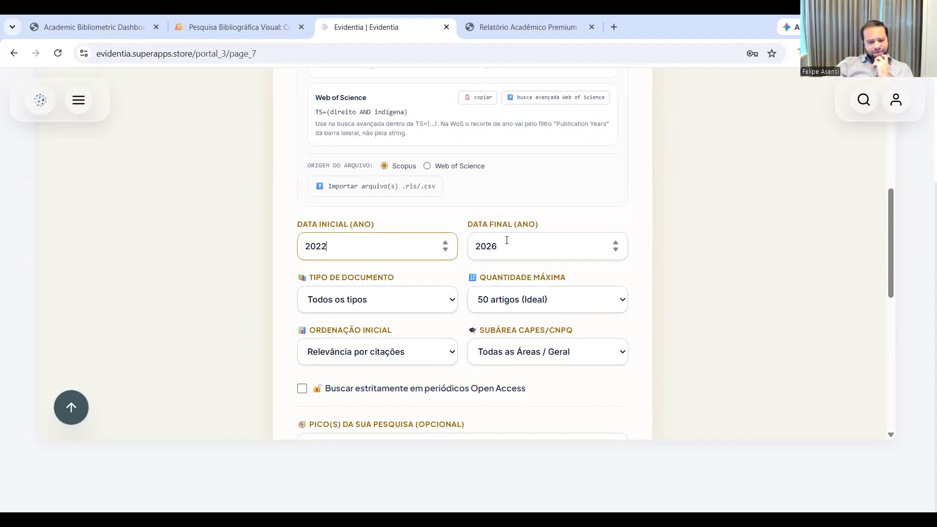
Review the available options for maximum quantity, document type and initial ordering, keeping all types, 50 articles and relevance by citations
{"action": "left_click", "coordinate": [518, 299]}
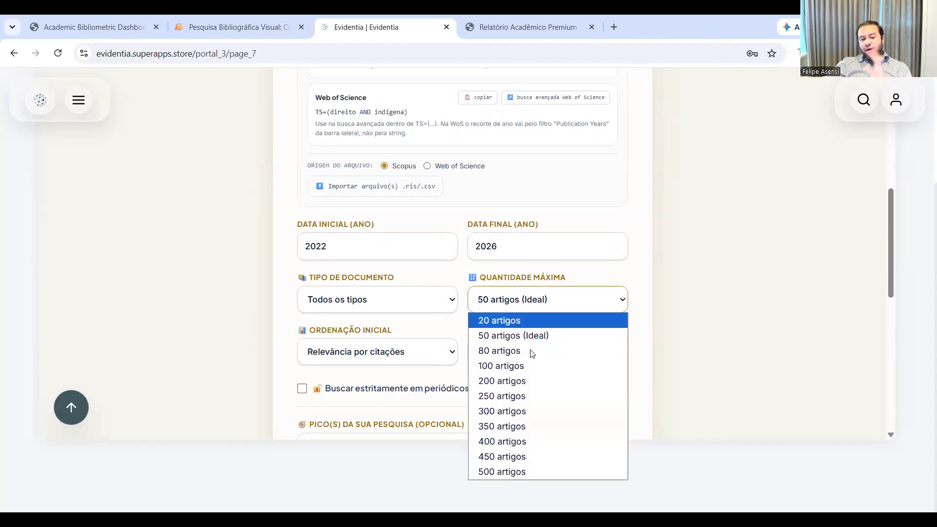
{"action": "left_click", "coordinate": [345, 280]}
{"action": "left_click", "coordinate": [361, 299]}
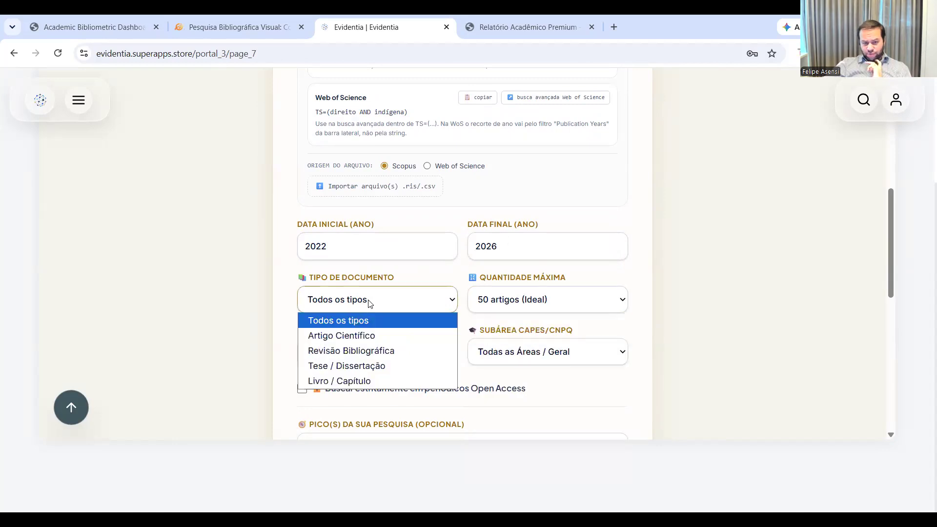
{"action": "left_click", "coordinate": [369, 337]}
{"action": "key", "text": "Up"}
{"action": "left_click", "coordinate": [566, 308]}
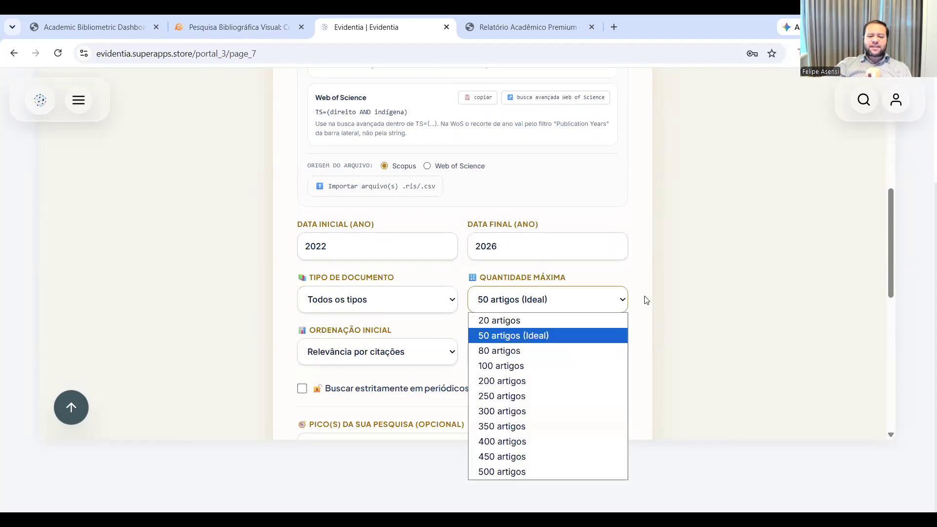
{"action": "left_click", "coordinate": [459, 345]}
{"action": "left_click", "coordinate": [417, 351]}
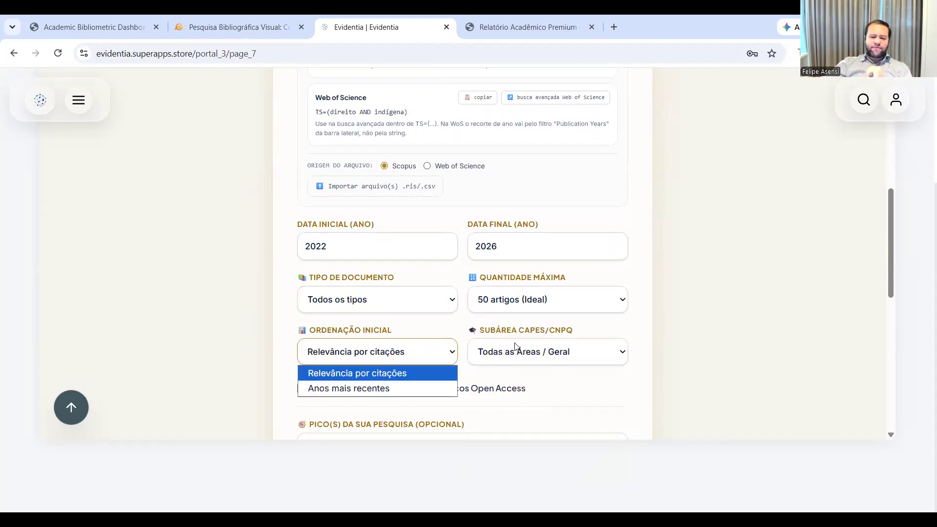
{"action": "left_click", "coordinate": [604, 380]}
Look over the Open Access option and the optional PICO(S) and research objective fields, then recheck the search parameters
{"action": "scroll", "coordinate": [537, 342], "scroll_direction": "down", "scroll_amount": 2}
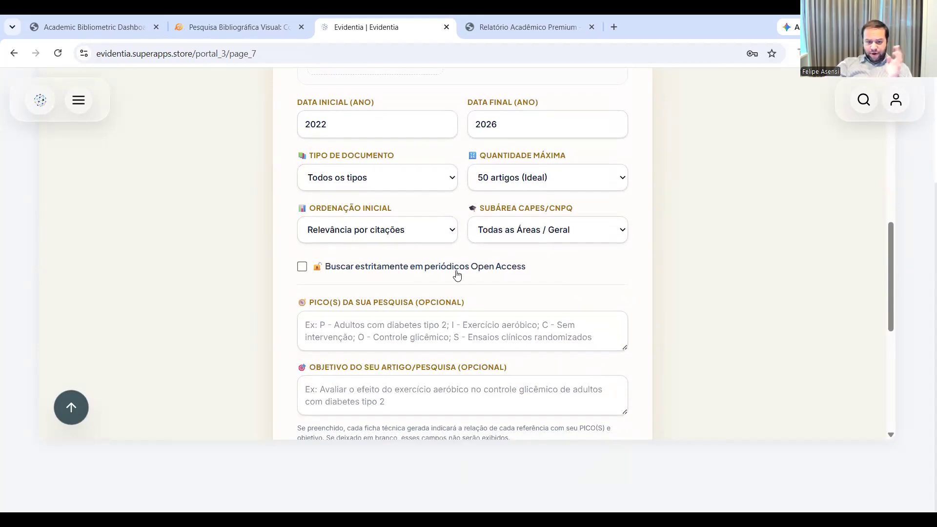
{"action": "scroll", "coordinate": [458, 275], "scroll_direction": "down", "scroll_amount": 2}
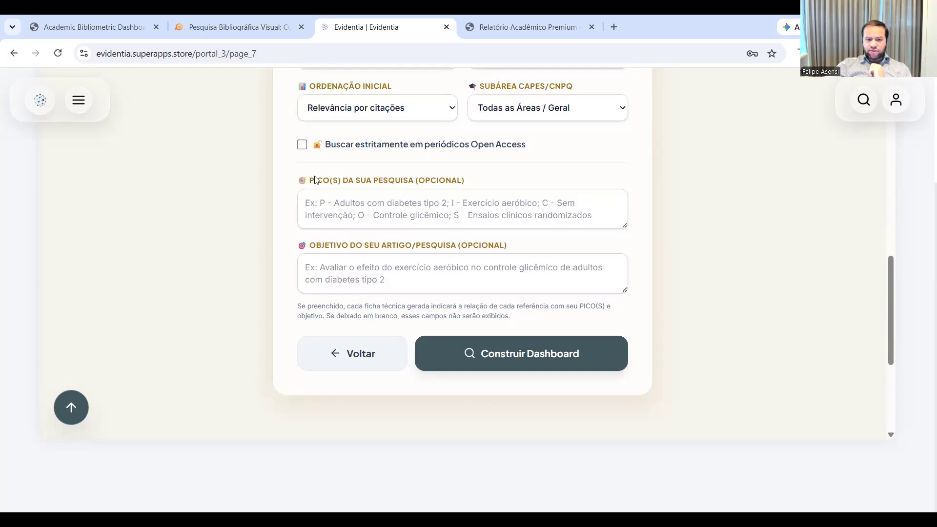
{"action": "left_click_drag", "start_coordinate": [286, 179], "coordinate": [630, 288]}
{"action": "left_click", "coordinate": [643, 303]}
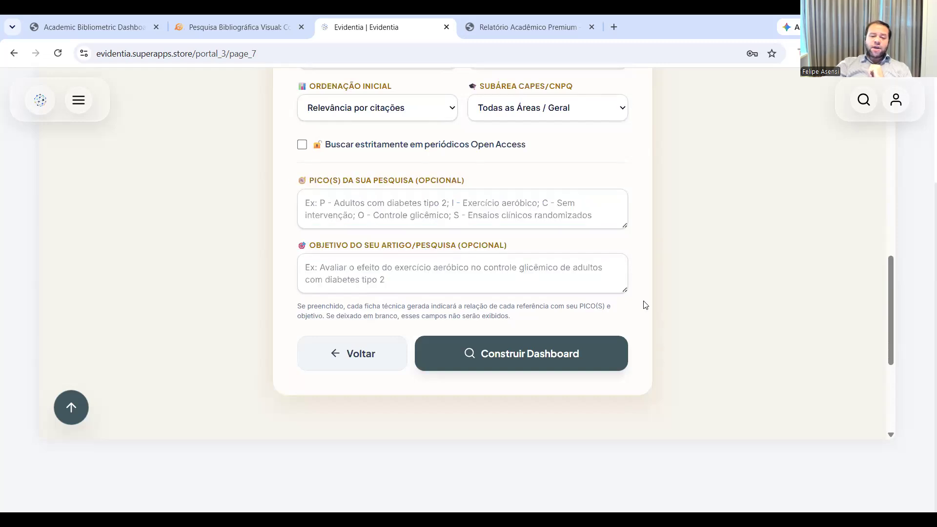
{"action": "left_click_drag", "start_coordinate": [276, 173], "coordinate": [637, 298]}
{"action": "left_click", "coordinate": [637, 301]}
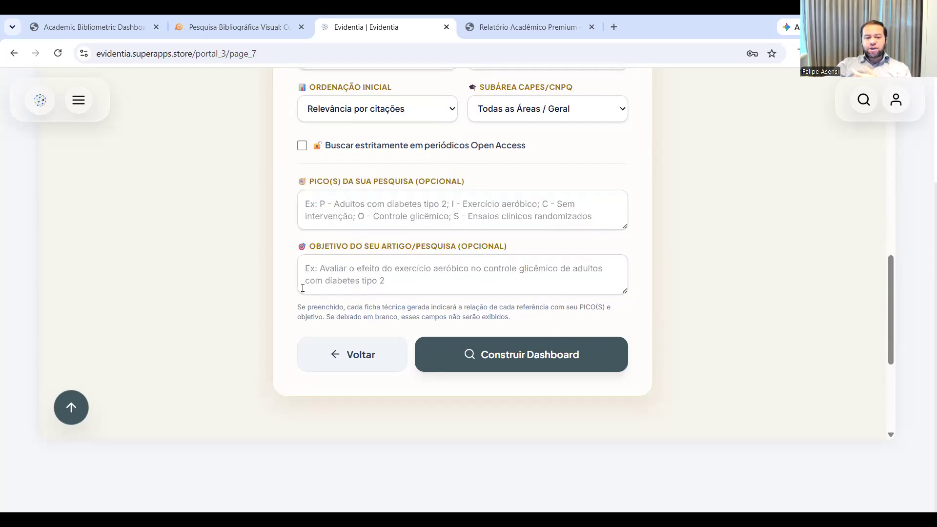
{"action": "scroll", "coordinate": [560, 300], "scroll_direction": "up", "scroll_amount": 15}
{"action": "scroll", "coordinate": [518, 249], "scroll_direction": "down", "scroll_amount": 7}
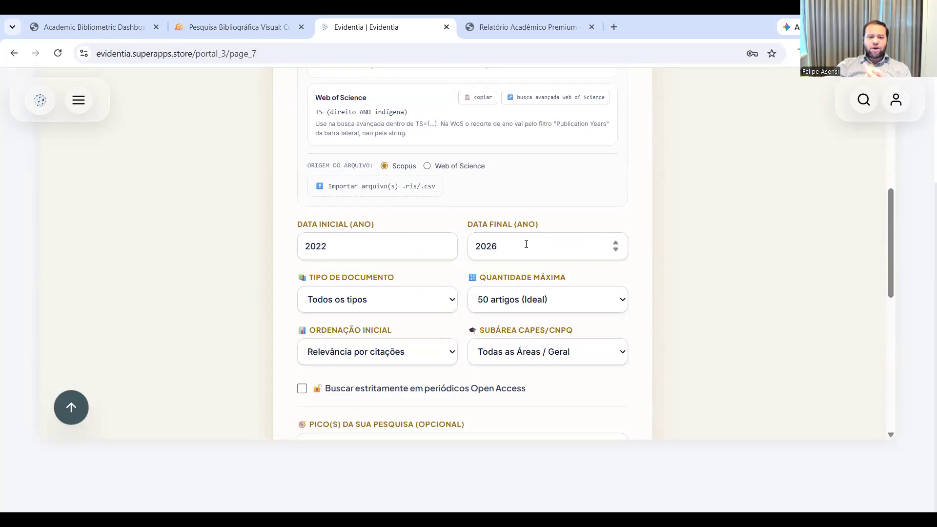
Switch to the GitMind mind map and show the review types under "Pesquisa Bibliográfica e Revisão de Literatura"
{"action": "left_click", "coordinate": [544, 17]}
{"action": "left_click", "coordinate": [273, 16]}
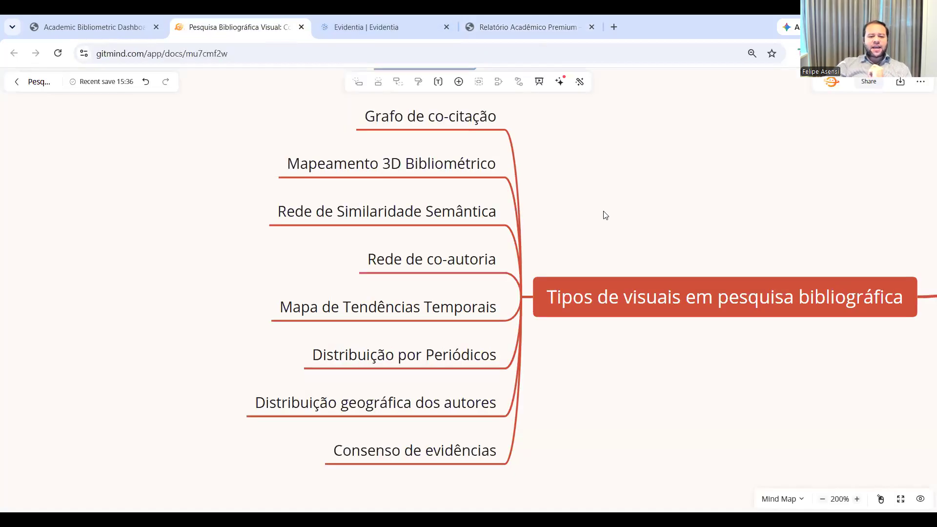
{"action": "scroll", "coordinate": [605, 215], "scroll_direction": "up", "scroll_amount": 8}
{"action": "mouse_move", "coordinate": [614, 194]}
{"action": "left_mouse_down"}
{"action": "mouse_move", "coordinate": [617, 147]}
{"action": "mouse_move", "coordinate": [615, 178]}
{"action": "left_mouse_up"}
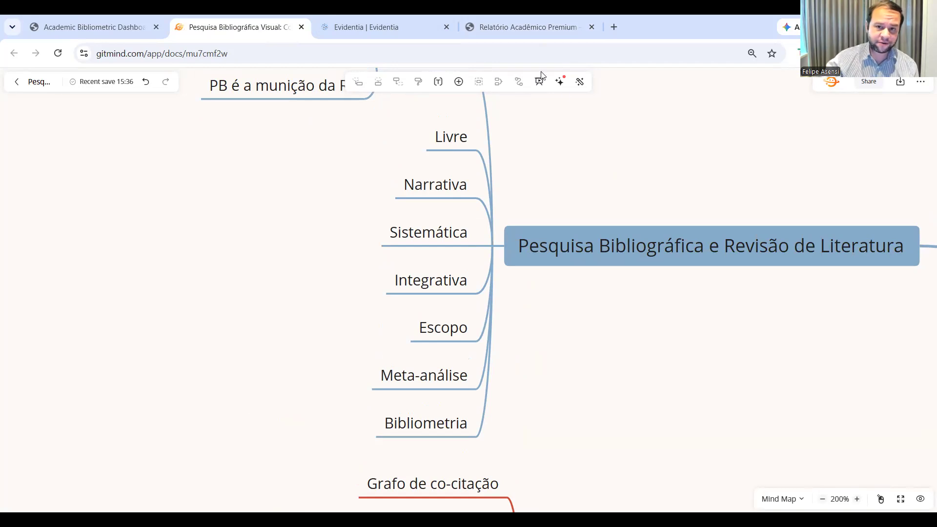
Return to Evidentia and build the dashboard with the configured search parameters
{"action": "left_click", "coordinate": [361, 27]}
{"action": "scroll", "coordinate": [710, 300], "scroll_direction": "down", "scroll_amount": 7}
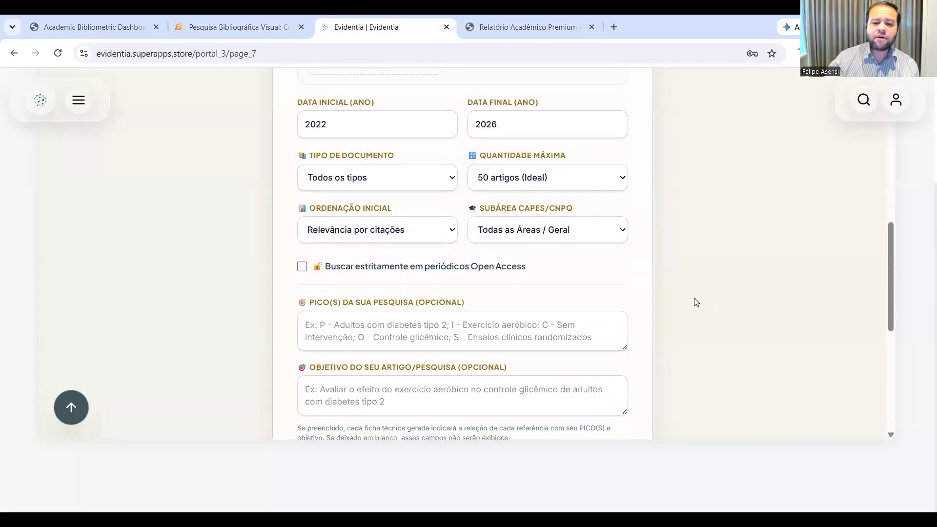
{"action": "left_click", "coordinate": [543, 231]}
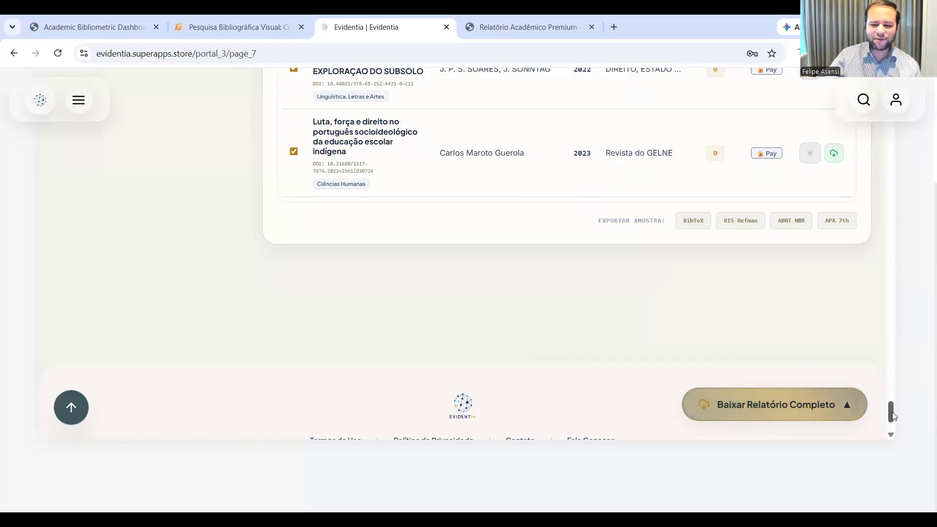
Examine the dashboard's consolidated metrics and the co-citation and influence network graph
{"action": "left_click_drag", "start_coordinate": [893, 416], "coordinate": [883, 113]}
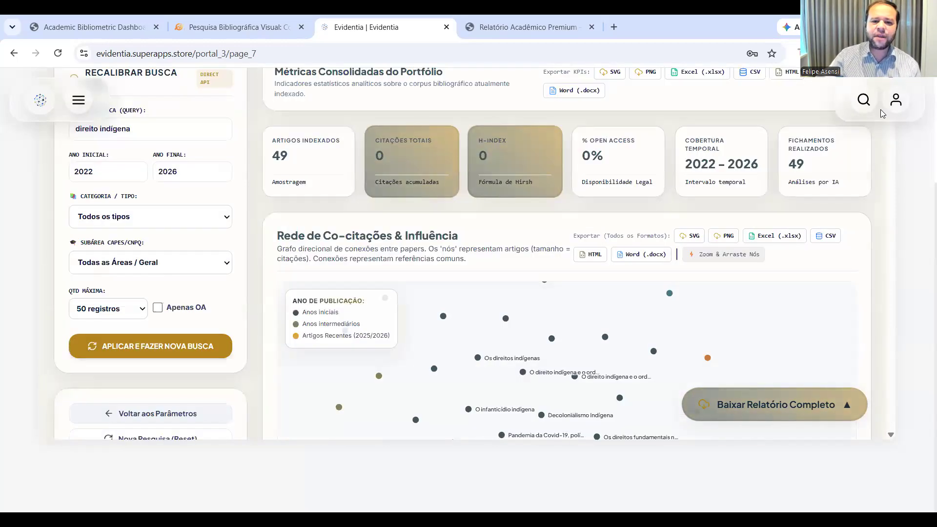
{"action": "scroll", "coordinate": [879, 175], "scroll_direction": "down", "scroll_amount": 2}
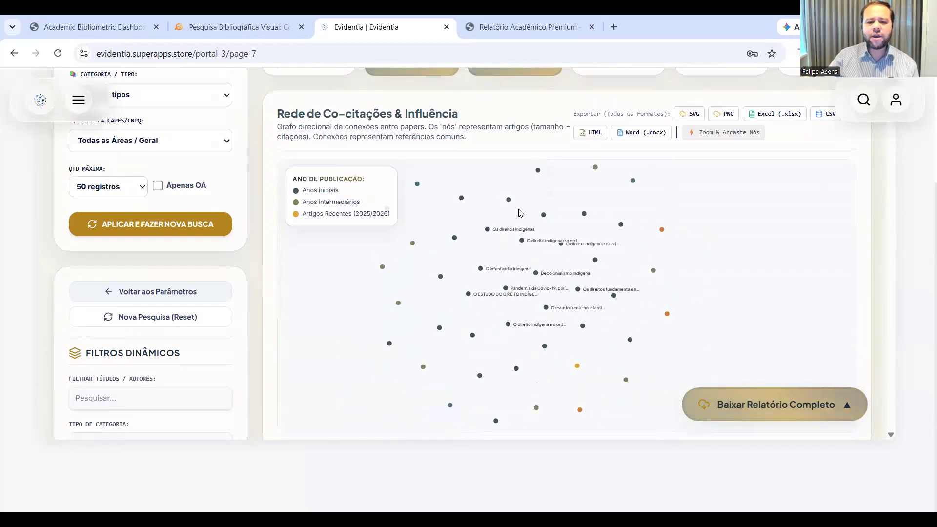
{"action": "left_click_drag", "start_coordinate": [728, 265], "coordinate": [767, 281]}
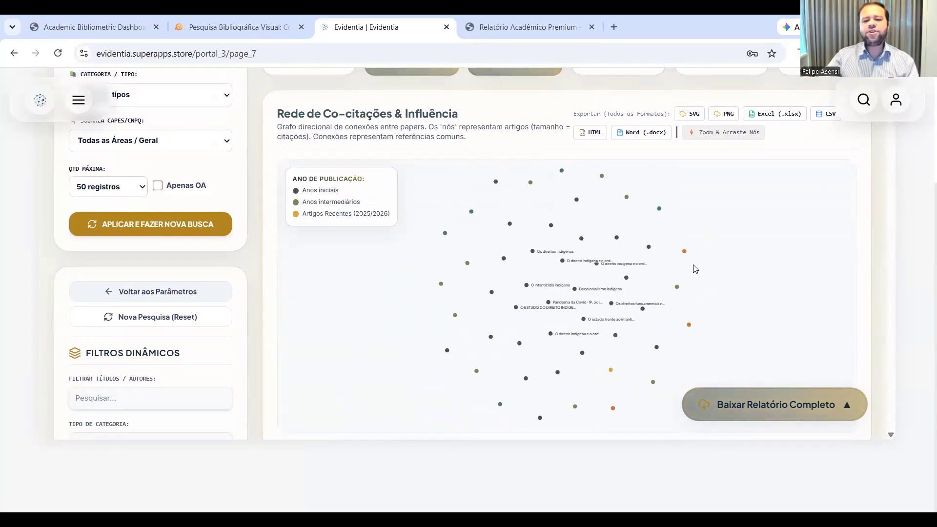
Switch to the mind map and check the review types and the start of the visual types branch
{"action": "left_click", "coordinate": [287, 19]}
{"action": "scroll", "coordinate": [493, 175], "scroll_direction": "up", "scroll_amount": 3}
{"action": "scroll", "coordinate": [490, 195], "scroll_direction": "down", "scroll_amount": 9}
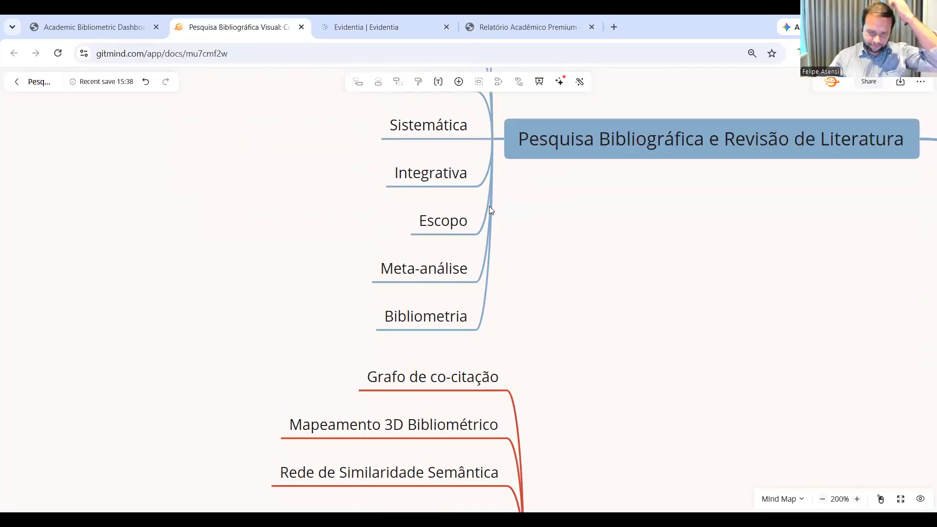
Return to Evidentia's co-citation network, select the 2024 paper "O direito indígena e o ordenamento jurídico brasileiro" and show its details
{"action": "left_click", "coordinate": [409, 19]}
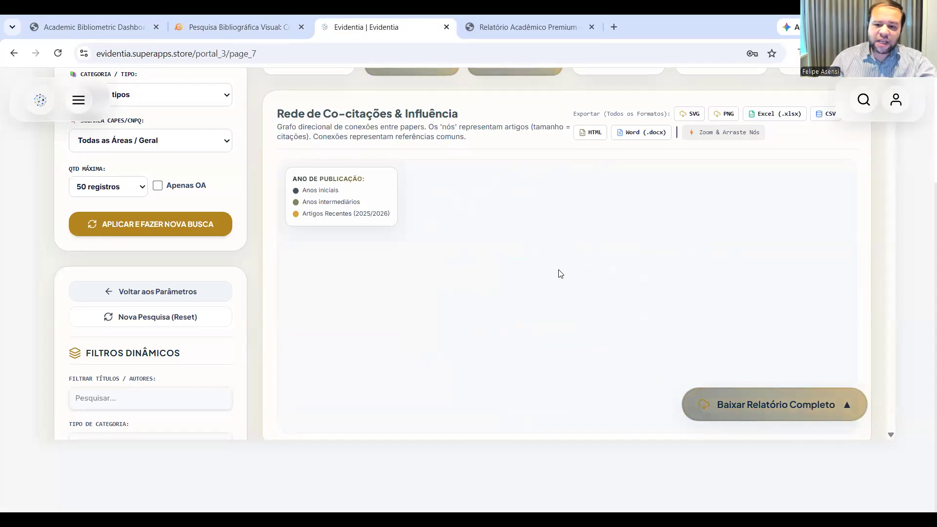
{"action": "scroll", "coordinate": [565, 258], "scroll_direction": "up", "scroll_amount": 5}
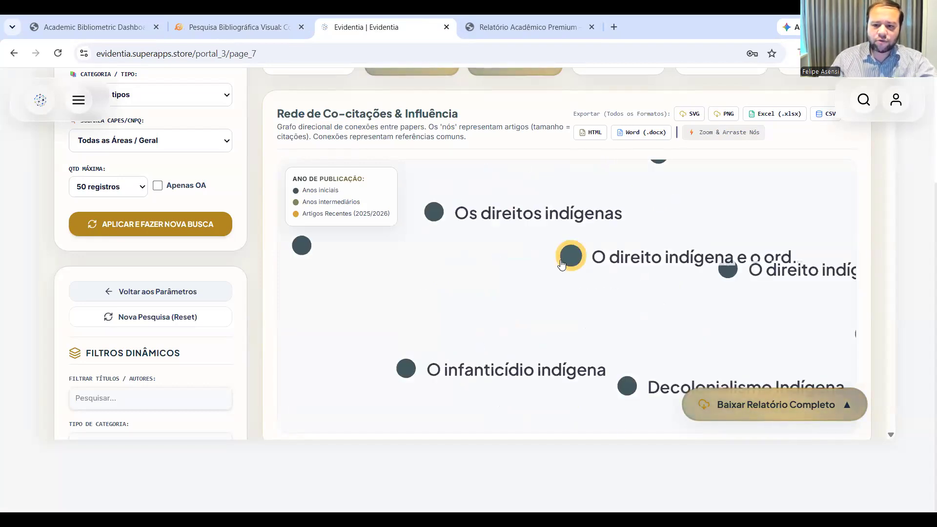
{"action": "scroll", "coordinate": [585, 260], "scroll_direction": "down", "scroll_amount": 5}
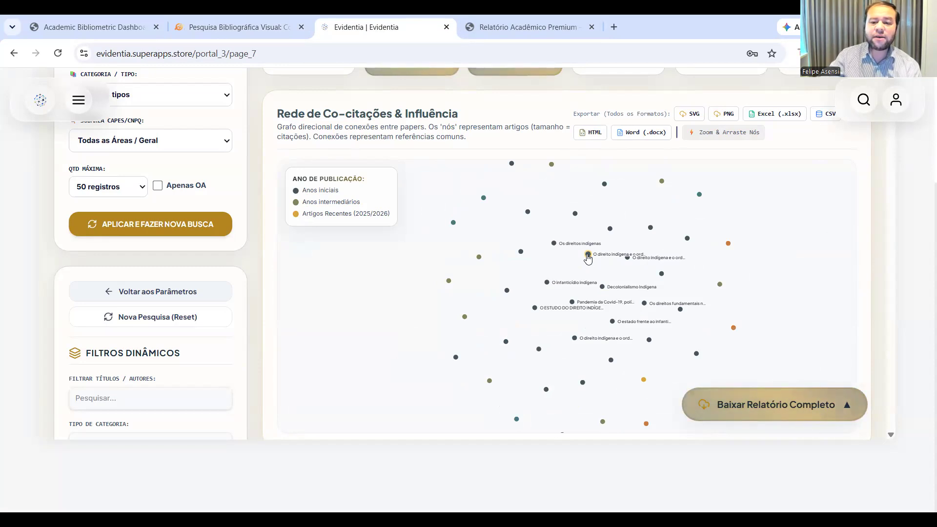
{"action": "mouse_move", "coordinate": [588, 258]}
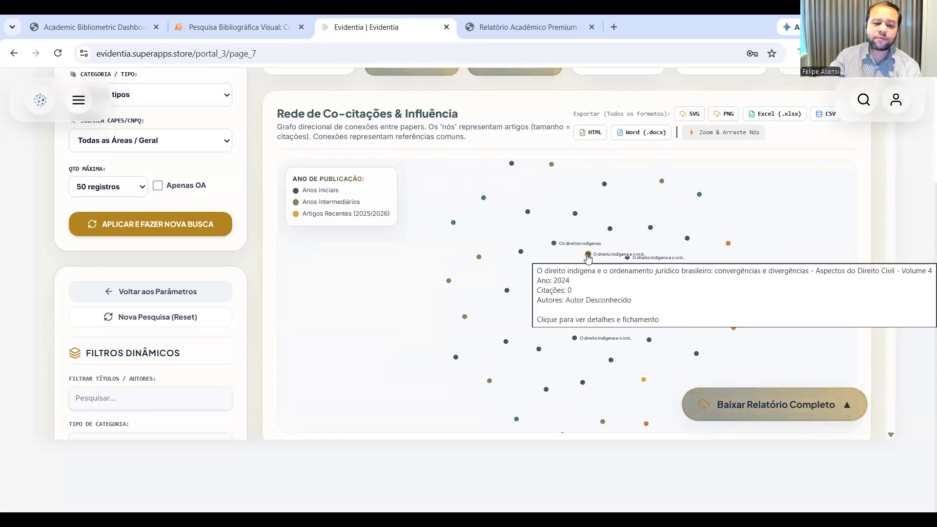
{"action": "scroll", "coordinate": [58, 244], "scroll_direction": "down", "scroll_amount": 1}
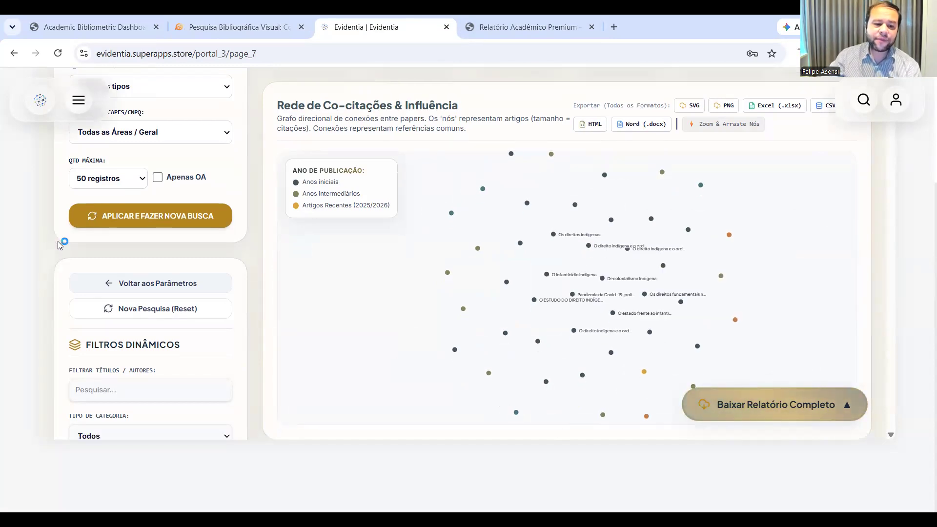
{"action": "scroll", "coordinate": [58, 244], "scroll_direction": "down", "scroll_amount": 10}
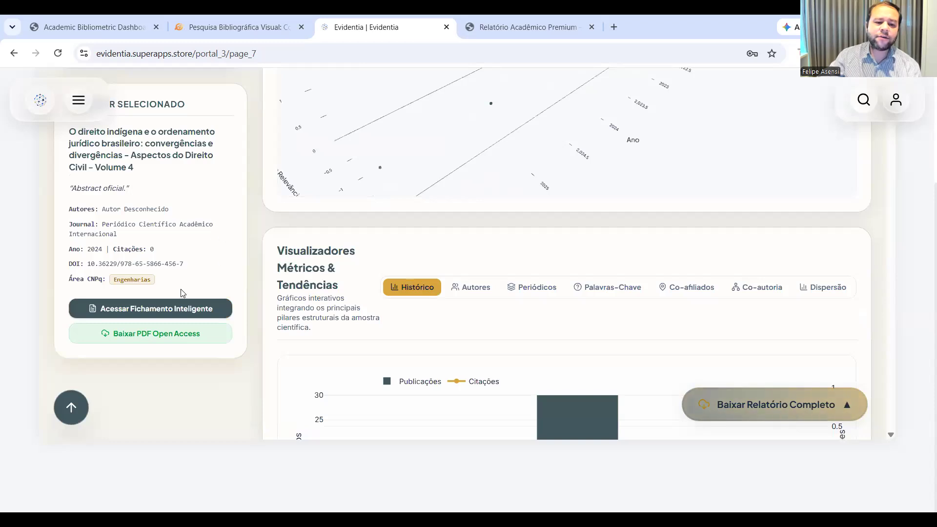
{"action": "scroll", "coordinate": [180, 293], "scroll_direction": "up", "scroll_amount": 1}
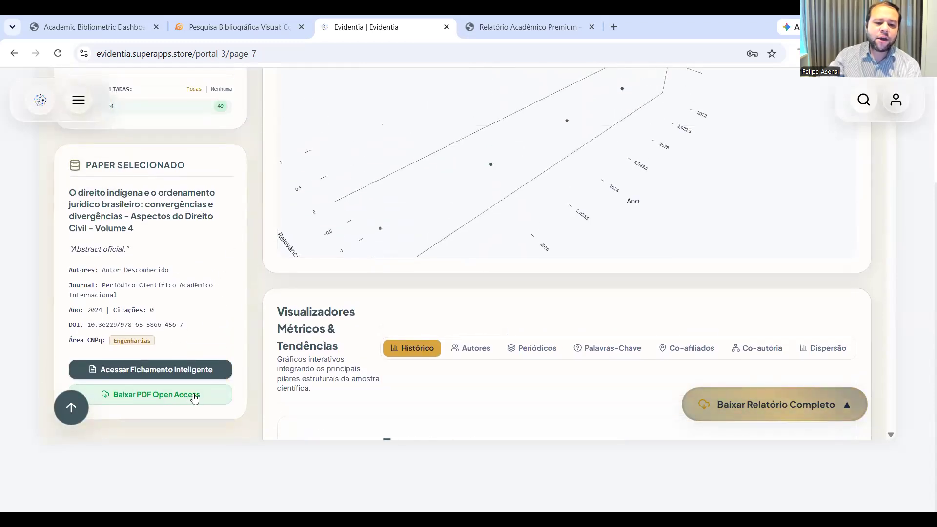
Open the selected paper's Fichamento Inteligente, review its references, technical data and summary at 80% page zoom, and close it
{"action": "left_click", "coordinate": [197, 373]}
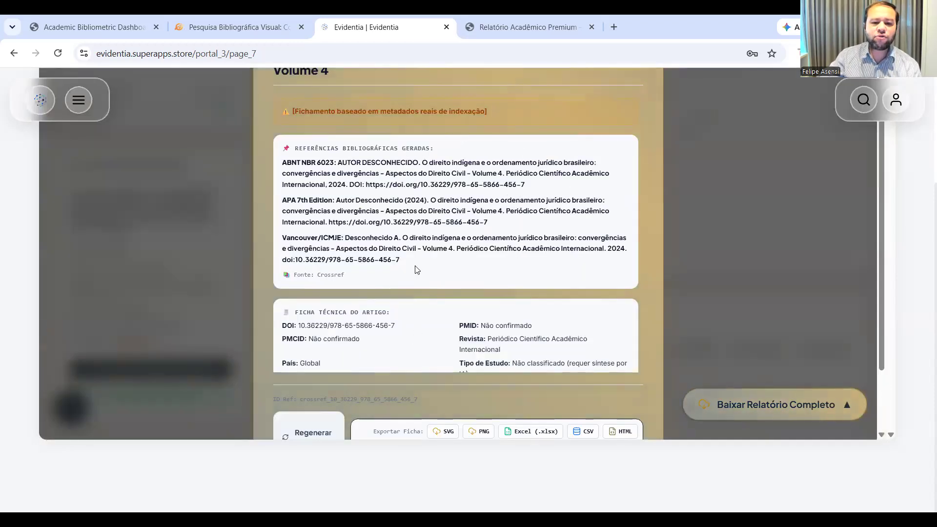
{"action": "scroll", "coordinate": [472, 315], "scroll_direction": "down", "scroll_amount": 6}
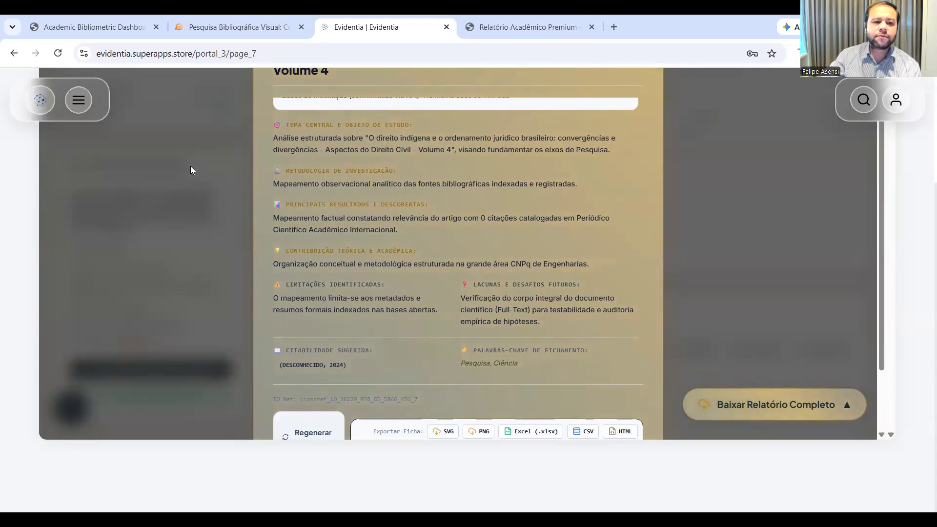
{"action": "scroll", "coordinate": [628, 144], "scroll_direction": "up", "scroll_amount": 5}
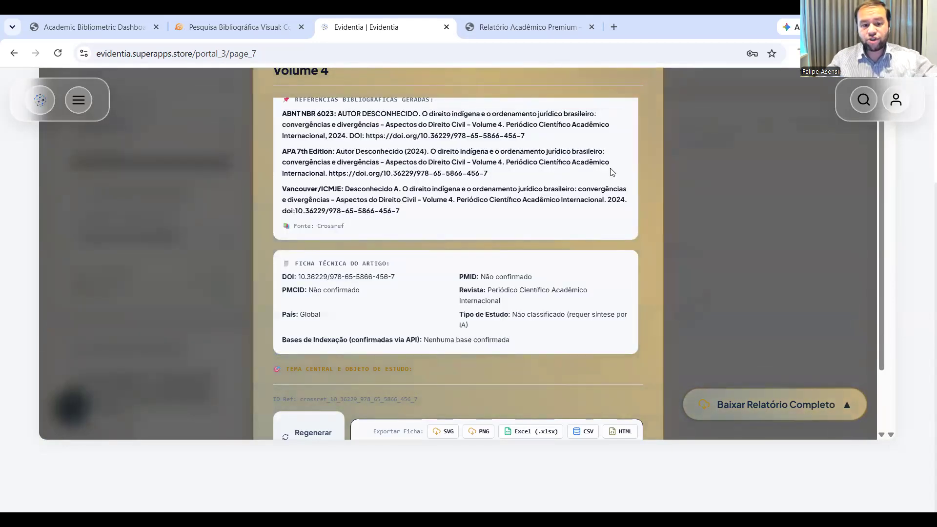
{"action": "scroll", "coordinate": [612, 172], "scroll_direction": "up", "scroll_amount": 2}
{"action": "key", "text": "ctrl+minus"}
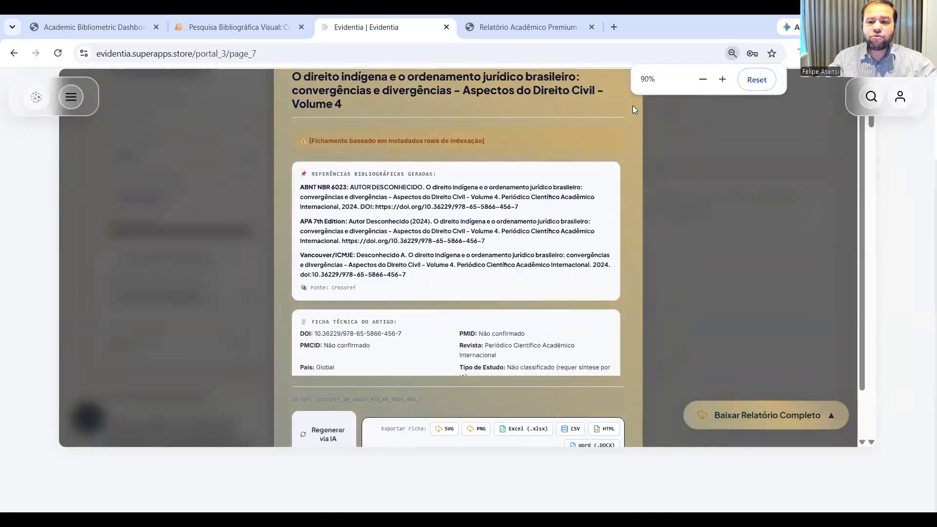
{"action": "key", "text": "ctrl+minus"}
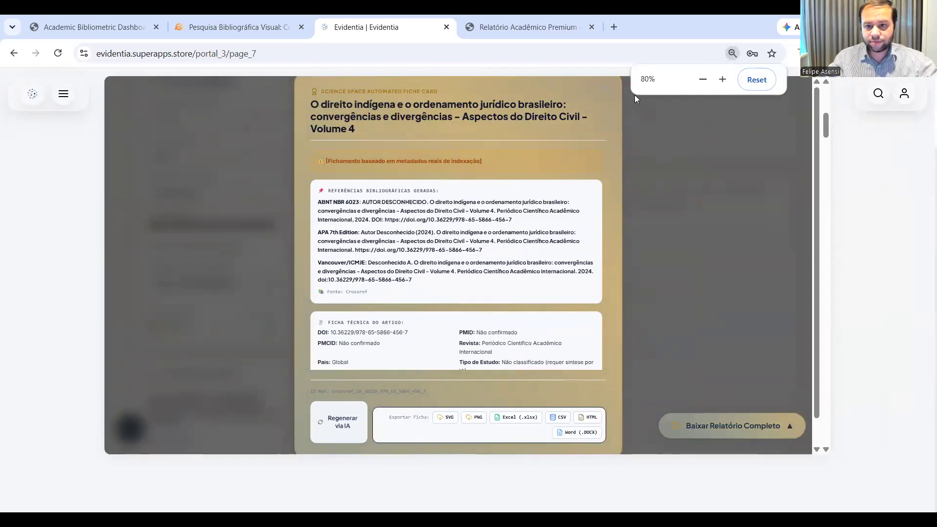
{"action": "left_click", "coordinate": [605, 89]}
Examine the nodes of the Rede de Co-citações & Influência graph at different magnifications
{"action": "scroll", "coordinate": [649, 215], "scroll_direction": "up", "scroll_amount": 3}
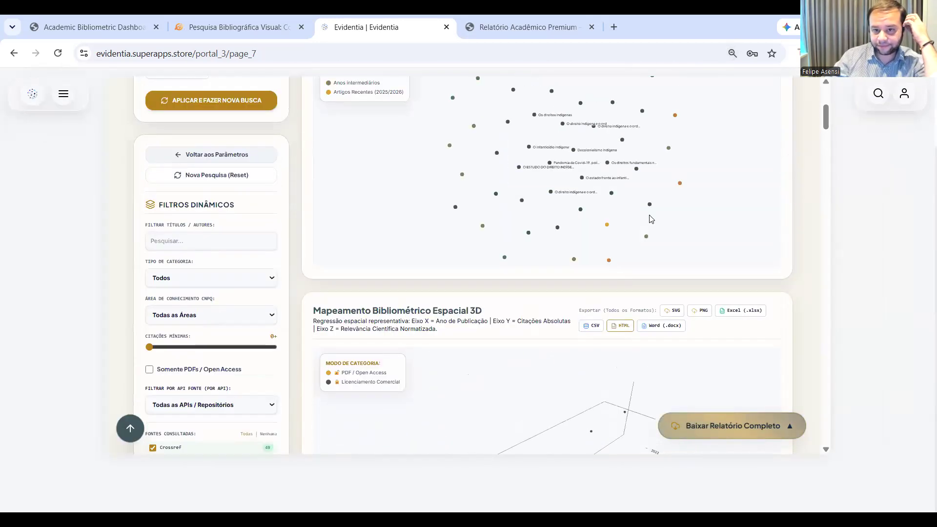
{"action": "left_click", "coordinate": [239, 27]}
{"action": "left_click", "coordinate": [385, 27]}
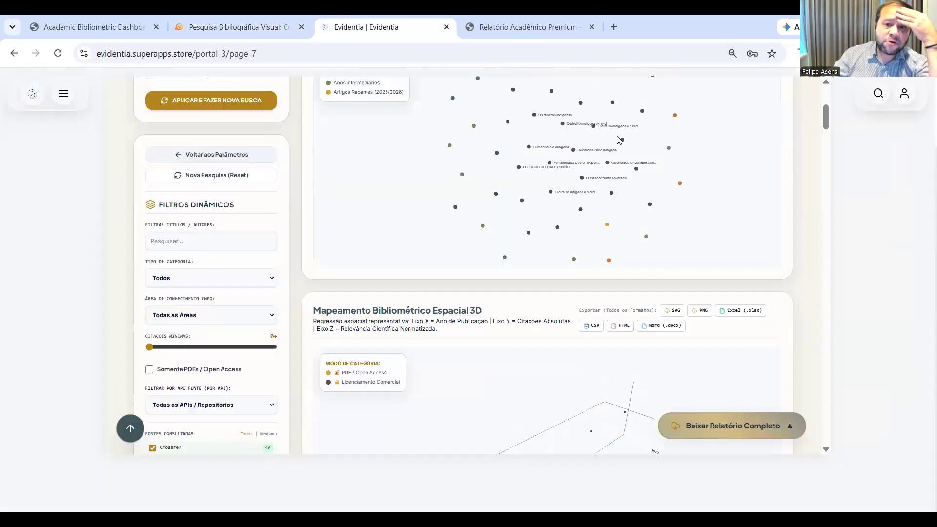
{"action": "scroll", "coordinate": [788, 163], "scroll_direction": "down", "scroll_amount": 4}
{"action": "scroll", "coordinate": [796, 159], "scroll_direction": "up", "scroll_amount": 6}
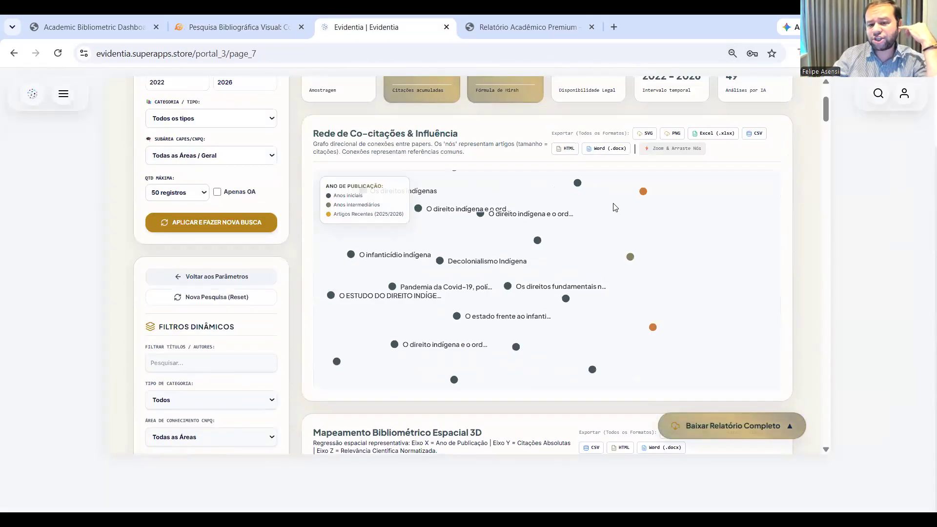
{"action": "double_click", "coordinate": [660, 227]}
{"action": "scroll", "coordinate": [660, 237], "scroll_direction": "down", "scroll_amount": 5}
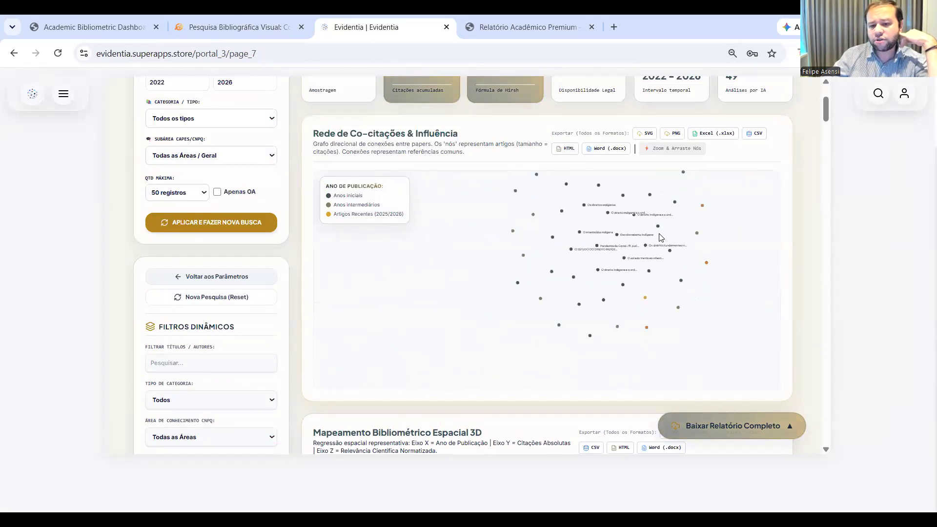
{"action": "scroll", "coordinate": [661, 238], "scroll_direction": "up", "scroll_amount": 5}
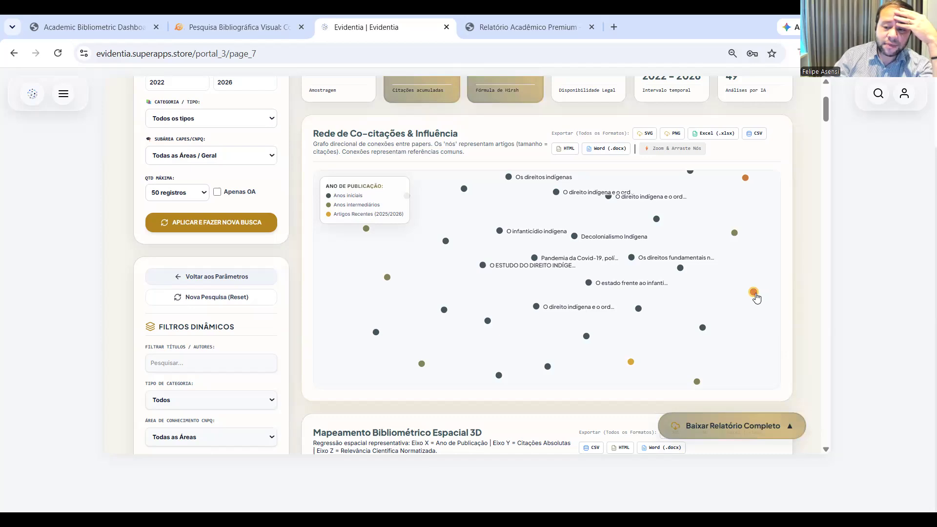
Examine the Mapeamento Bibliométrico Espacial 3D chart's axes and data points from several angles and distances
{"action": "scroll", "coordinate": [809, 271], "scroll_direction": "down", "scroll_amount": 7}
{"action": "scroll", "coordinate": [541, 218], "scroll_direction": "down", "scroll_amount": 5}
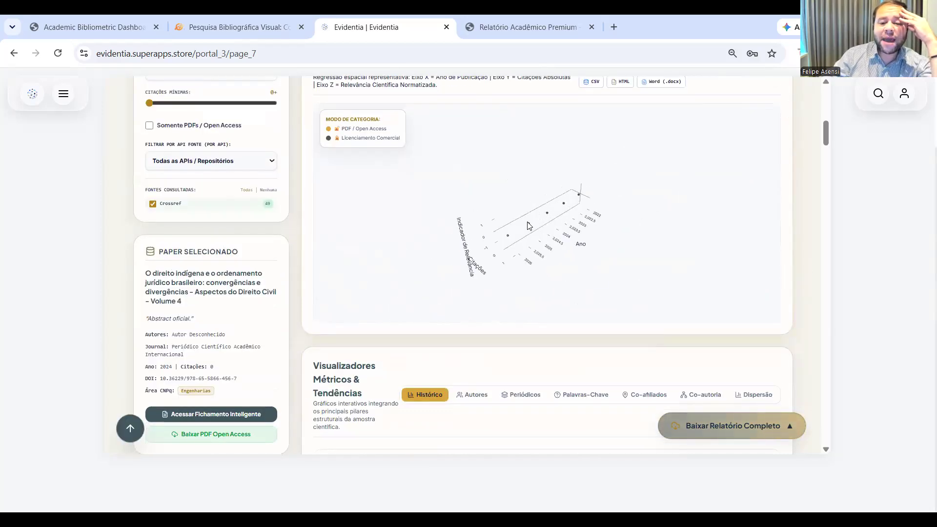
{"action": "scroll", "coordinate": [468, 203], "scroll_direction": "up", "scroll_amount": 4}
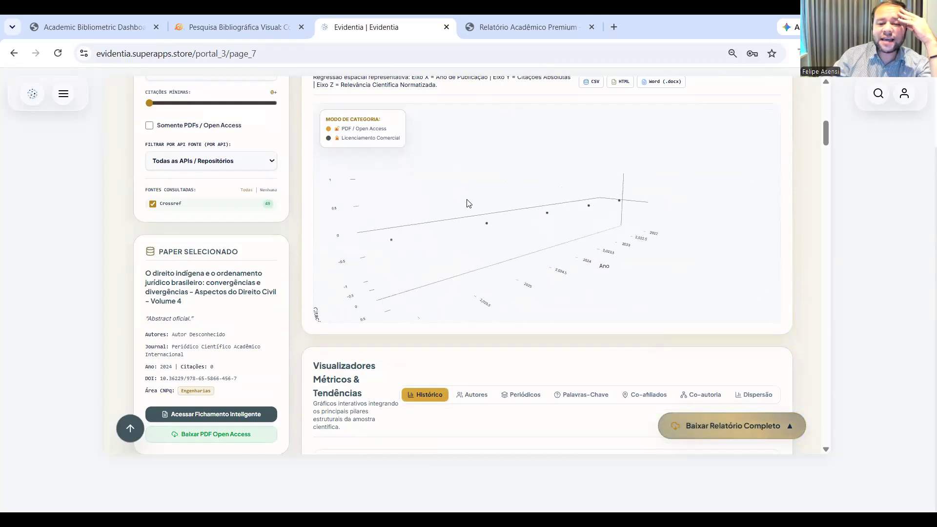
{"action": "scroll", "coordinate": [467, 203], "scroll_direction": "down", "scroll_amount": 2}
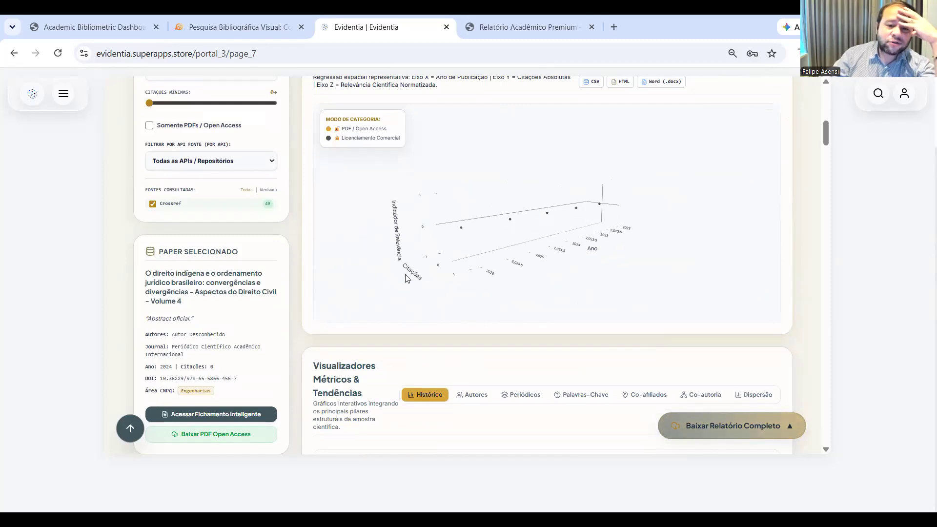
{"action": "scroll", "coordinate": [434, 182], "scroll_direction": "up", "scroll_amount": 2}
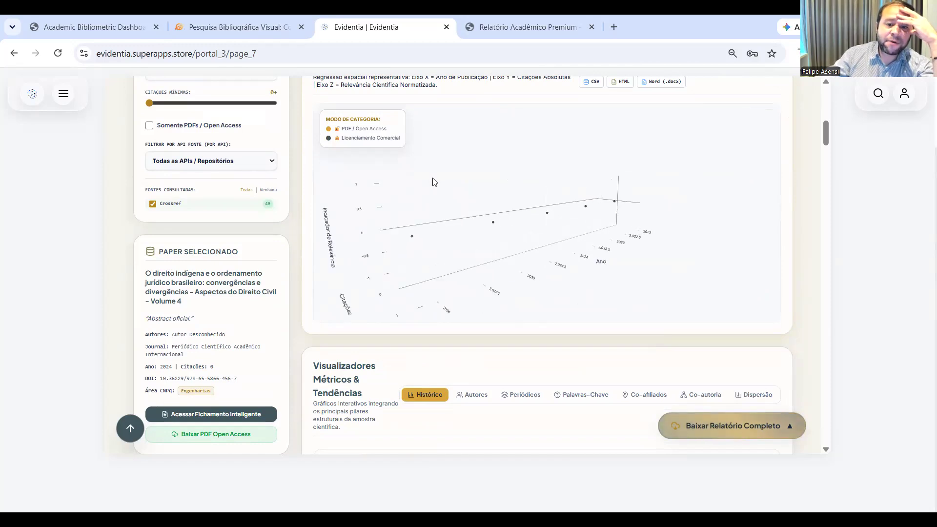
{"action": "mouse_move", "coordinate": [452, 169]}
{"action": "left_mouse_down"}
{"action": "mouse_move", "coordinate": [465, 139]}
{"action": "mouse_move", "coordinate": [446, 150]}
{"action": "mouse_move", "coordinate": [440, 175]}
{"action": "left_mouse_up"}
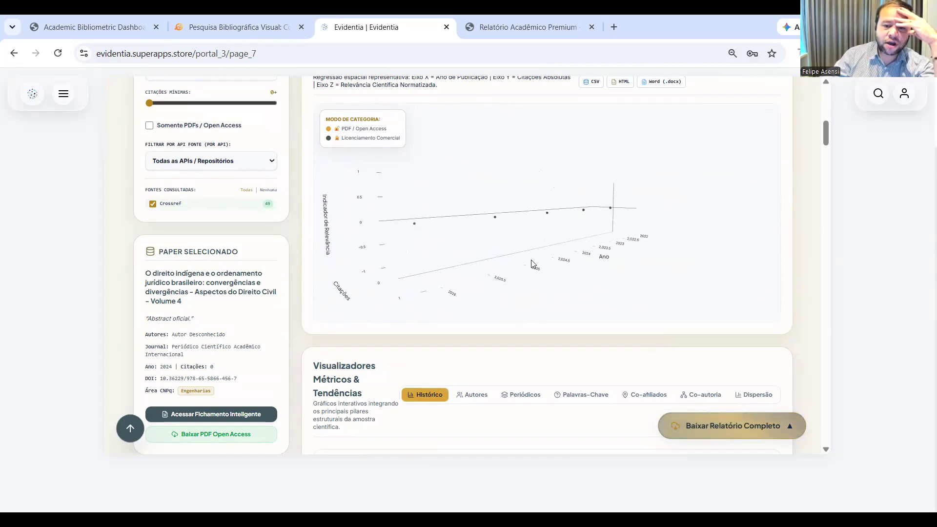
{"action": "left_click_drag", "start_coordinate": [581, 300], "coordinate": [555, 307]}
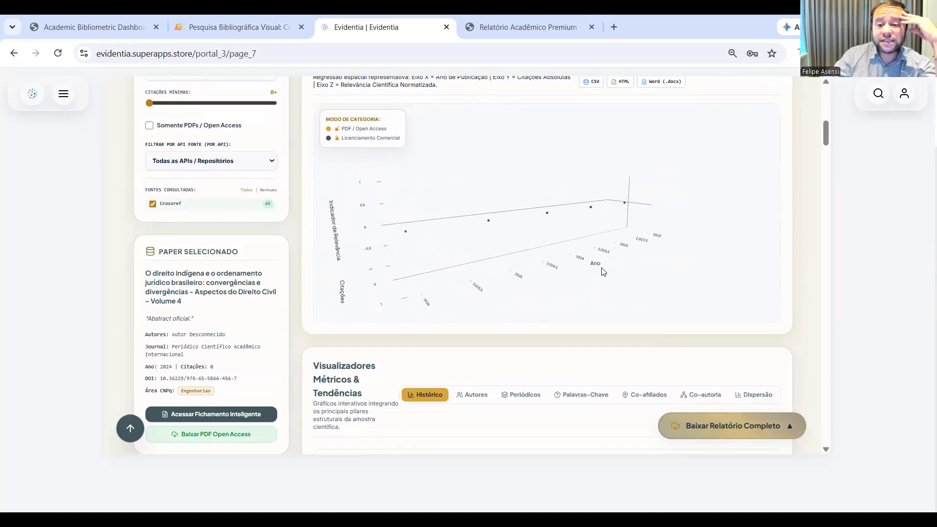
{"action": "scroll", "coordinate": [806, 205], "scroll_direction": "up", "scroll_amount": 3}
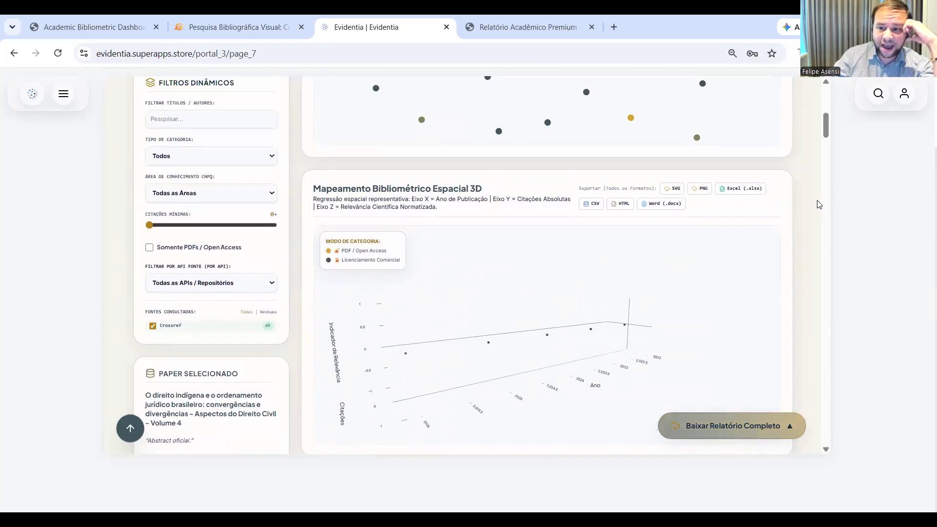
{"action": "scroll", "coordinate": [555, 340], "scroll_direction": "up", "scroll_amount": 4}
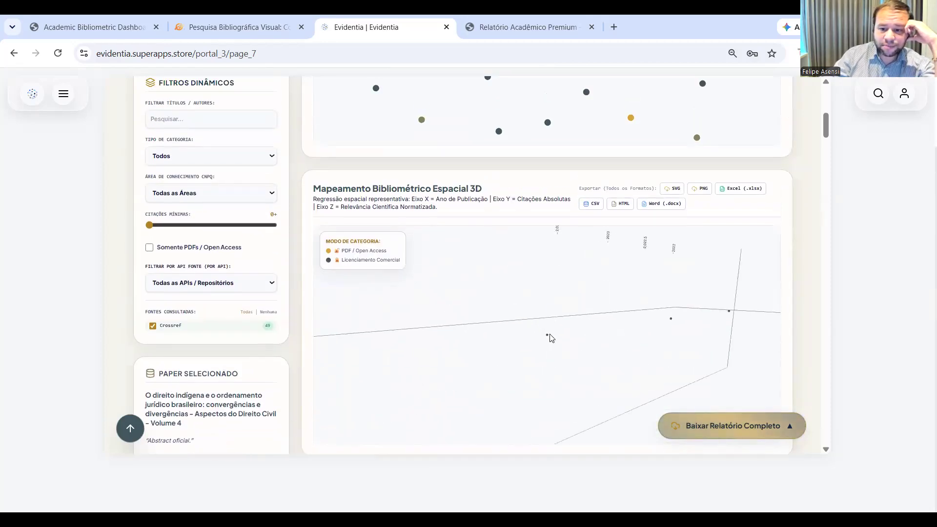
{"action": "mouse_move", "coordinate": [549, 335]}
{"action": "scroll", "coordinate": [550, 337], "scroll_direction": "down", "scroll_amount": 2}
{"action": "scroll", "coordinate": [549, 336], "scroll_direction": "down", "scroll_amount": 3}
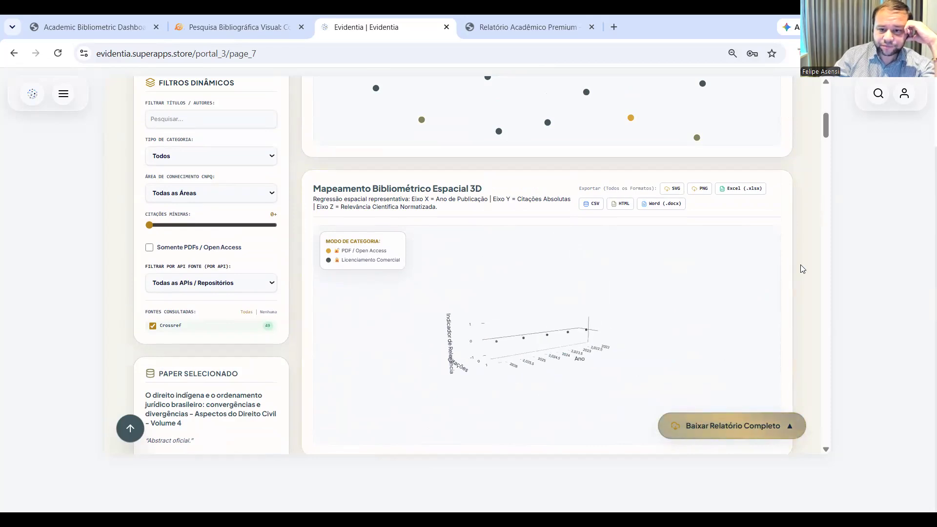
View the Histórico chart of publications and citations per year, and check the mind map's remaining types of bibliographic visuals
{"action": "scroll", "coordinate": [796, 266], "scroll_direction": "down", "scroll_amount": 7}
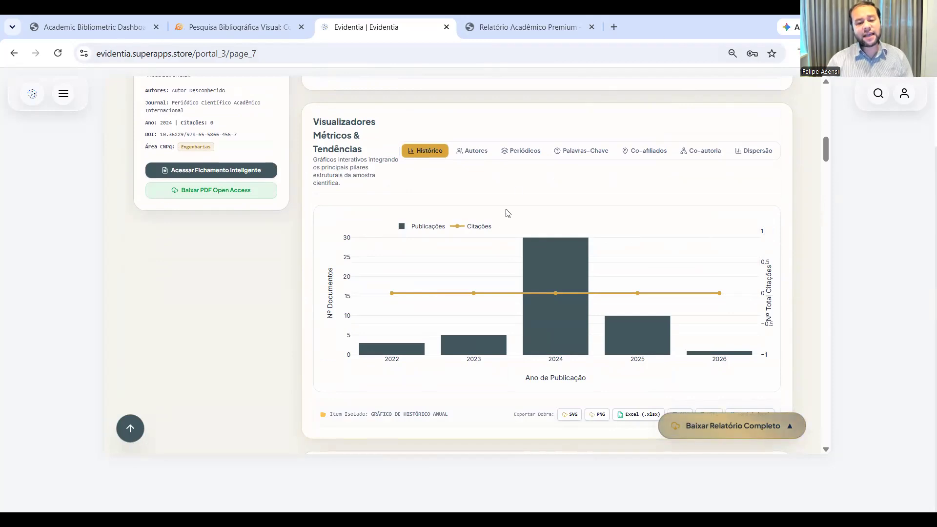
{"action": "left_click", "coordinate": [298, 17]}
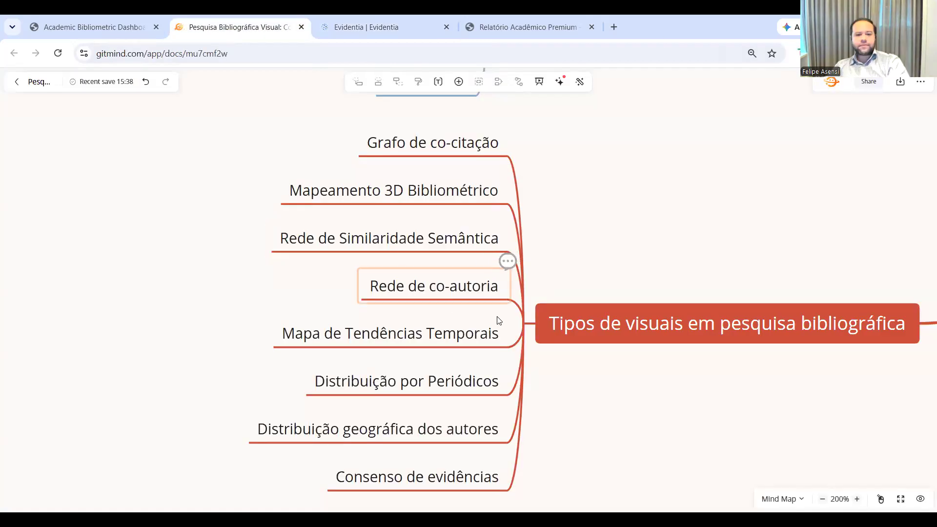
{"action": "scroll", "coordinate": [505, 256], "scroll_direction": "down", "scroll_amount": 3}
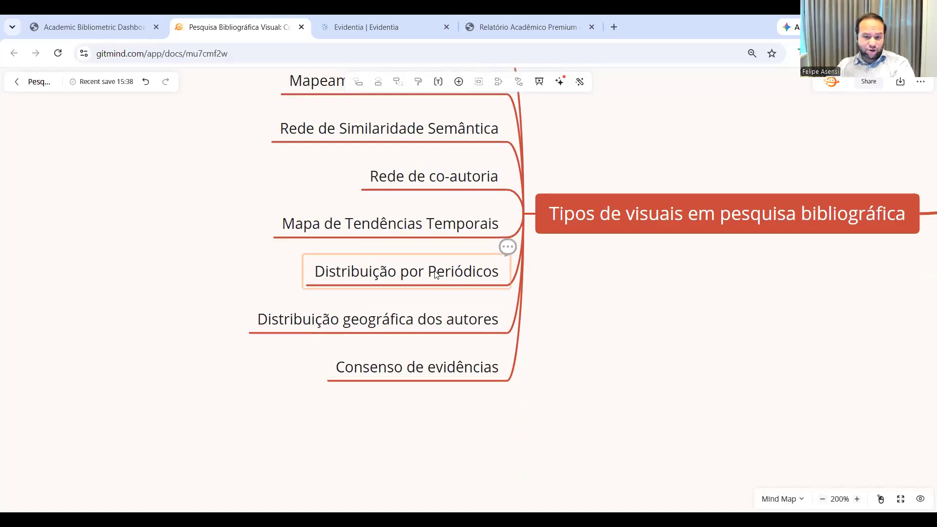
Return to Evidentia and view the Autores, Periódicos, Palavras-Chave and Co-afiliados visualizations one after another
{"action": "left_click", "coordinate": [340, 20]}
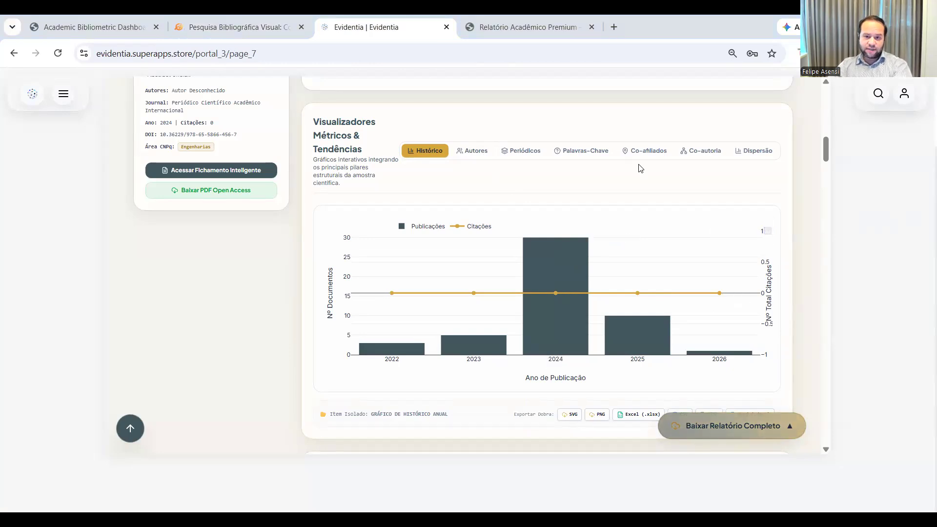
{"action": "mouse_move", "coordinate": [552, 257]}
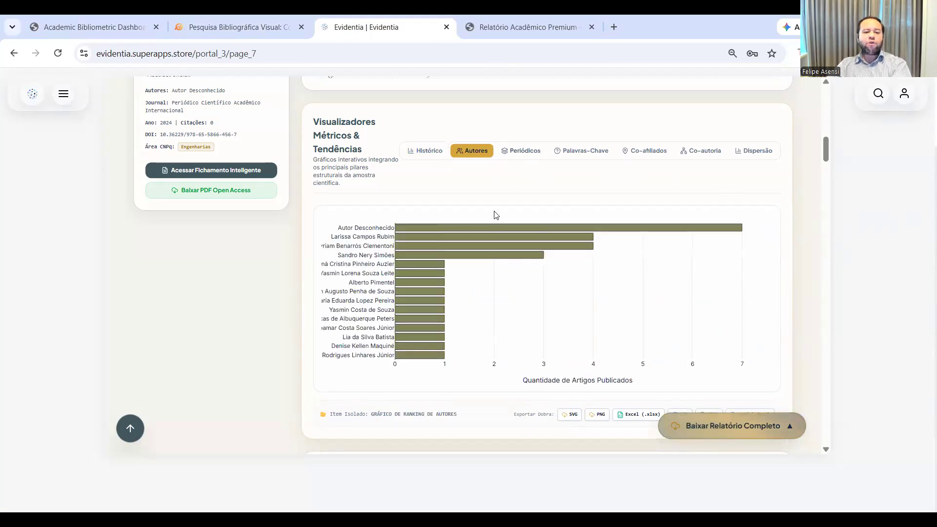
{"action": "left_click", "coordinate": [531, 154]}
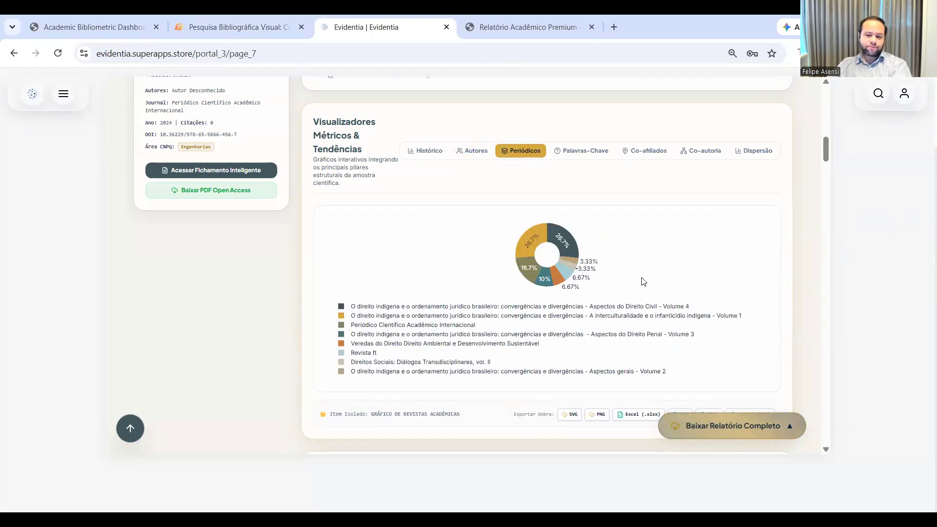
{"action": "left_click", "coordinate": [600, 157]}
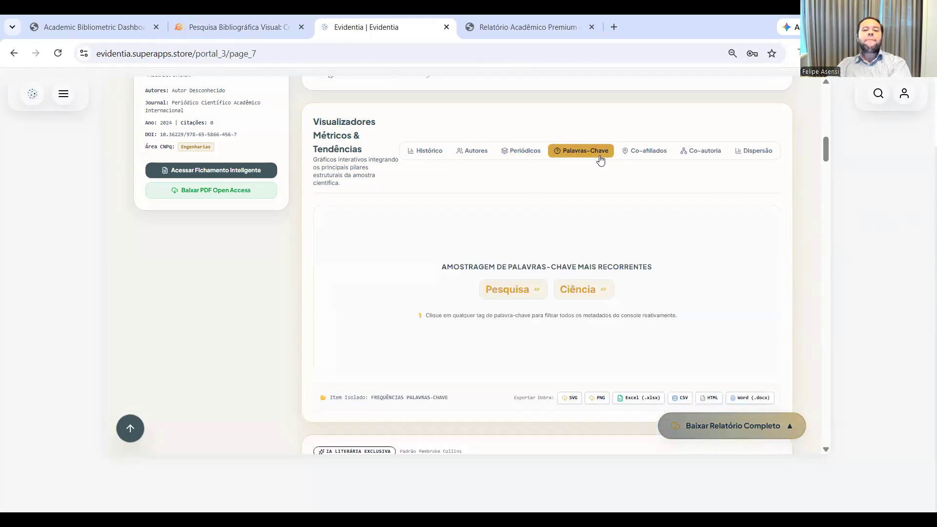
{"action": "left_click", "coordinate": [647, 149]}
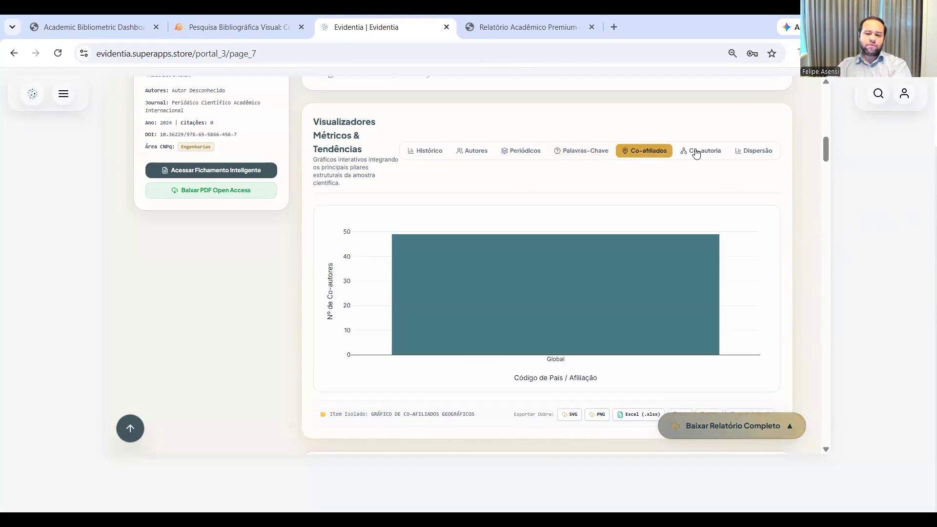
Explore the top 25 authors' Co-autoria network and its connected nodes, and view the Dispersão chart
{"action": "left_click", "coordinate": [696, 154]}
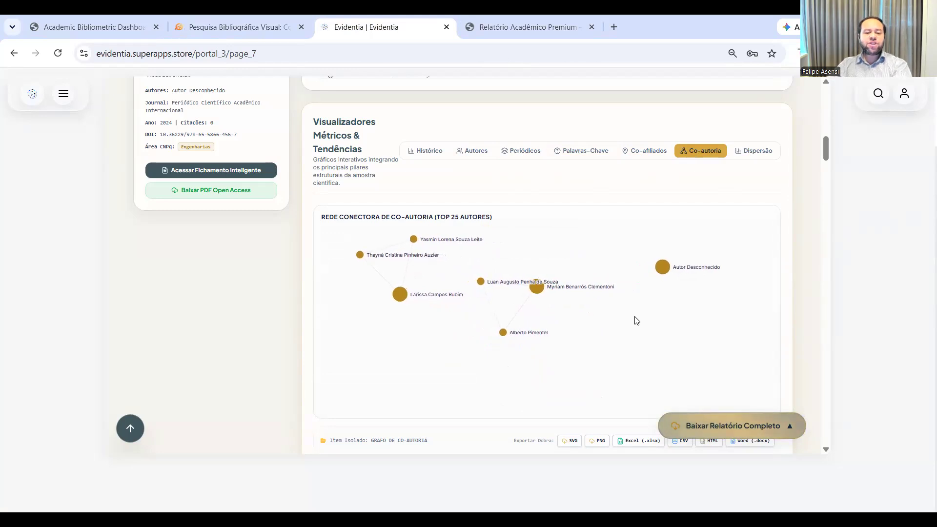
{"action": "scroll", "coordinate": [624, 305], "scroll_direction": "down", "scroll_amount": 3}
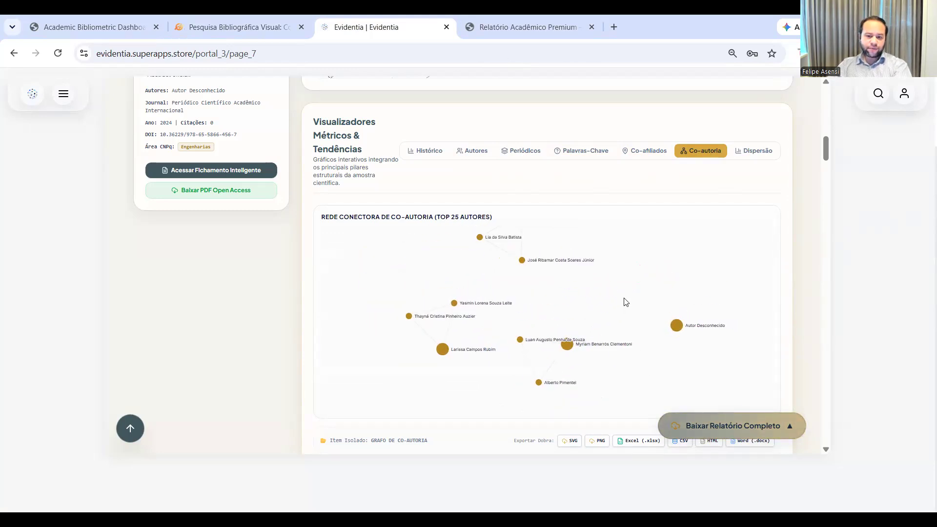
{"action": "left_click_drag", "start_coordinate": [644, 280], "coordinate": [589, 311]}
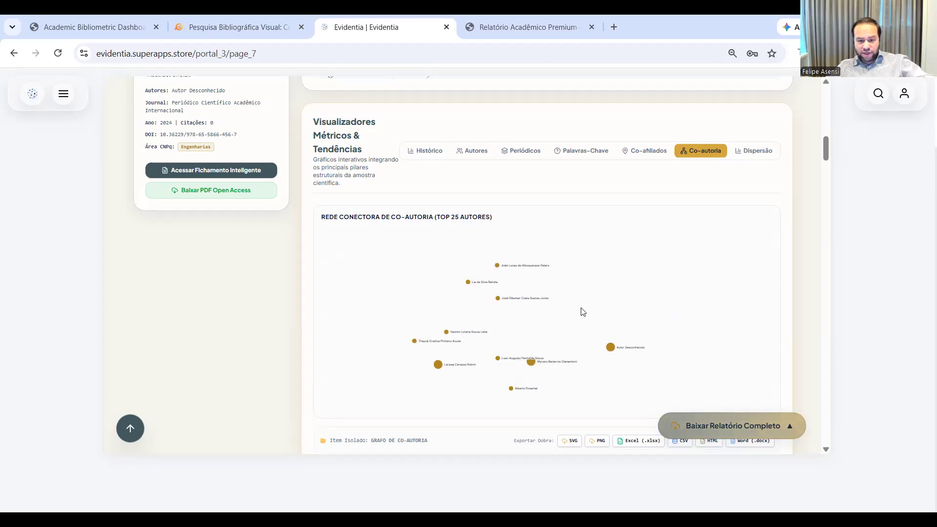
{"action": "scroll", "coordinate": [583, 312], "scroll_direction": "up", "scroll_amount": 5}
{"action": "scroll", "coordinate": [583, 315], "scroll_direction": "down", "scroll_amount": 5}
{"action": "scroll", "coordinate": [596, 307], "scroll_direction": "up", "scroll_amount": 5}
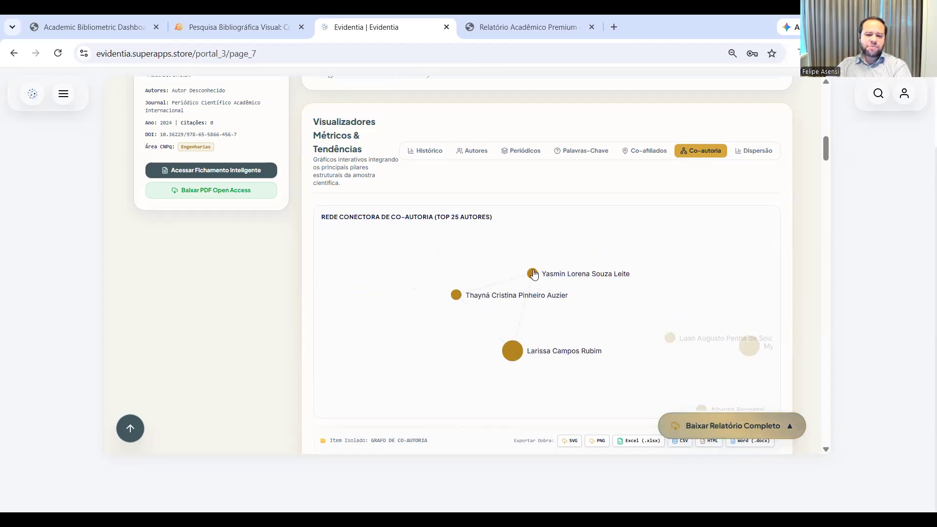
{"action": "left_click", "coordinate": [769, 156]}
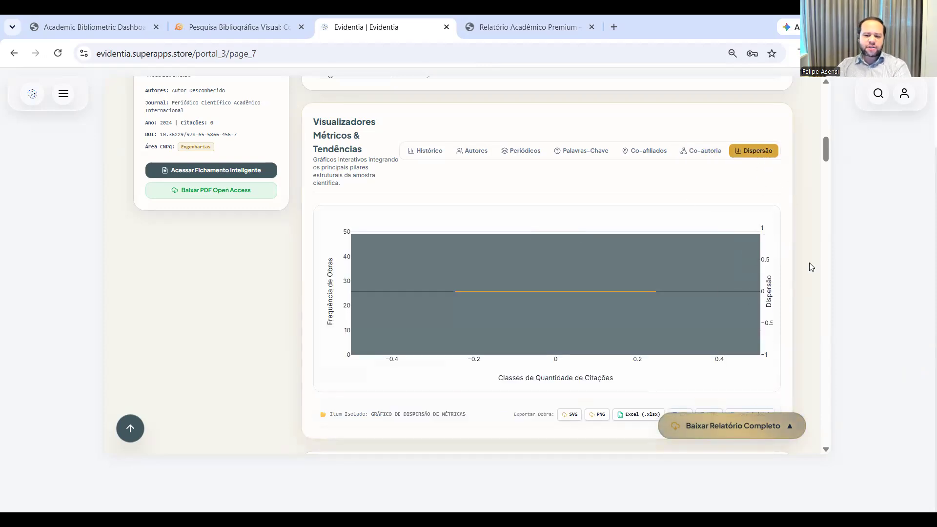
Generate an AI literature review of the Análise Bibliométrica type from the loaded articles
{"action": "scroll", "coordinate": [794, 271], "scroll_direction": "down", "scroll_amount": 5}
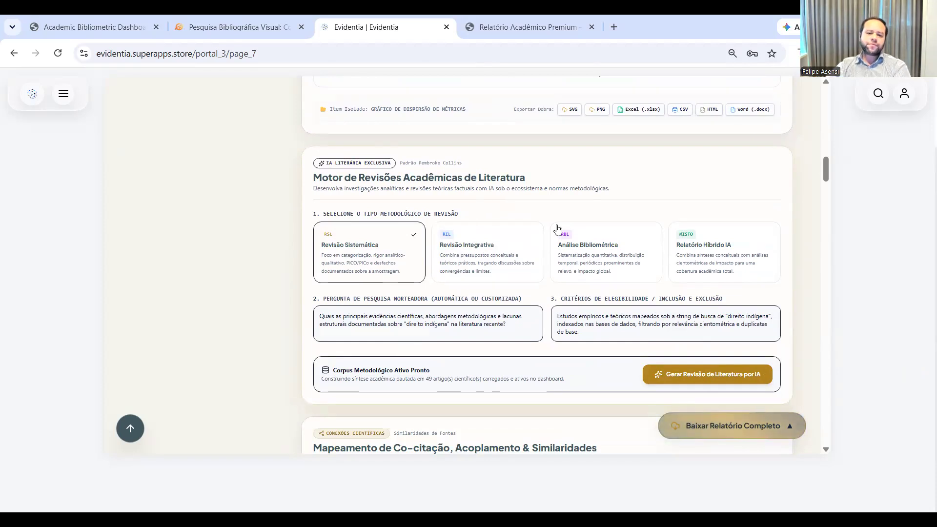
{"action": "left_click", "coordinate": [593, 263]}
{"action": "left_click", "coordinate": [722, 373]}
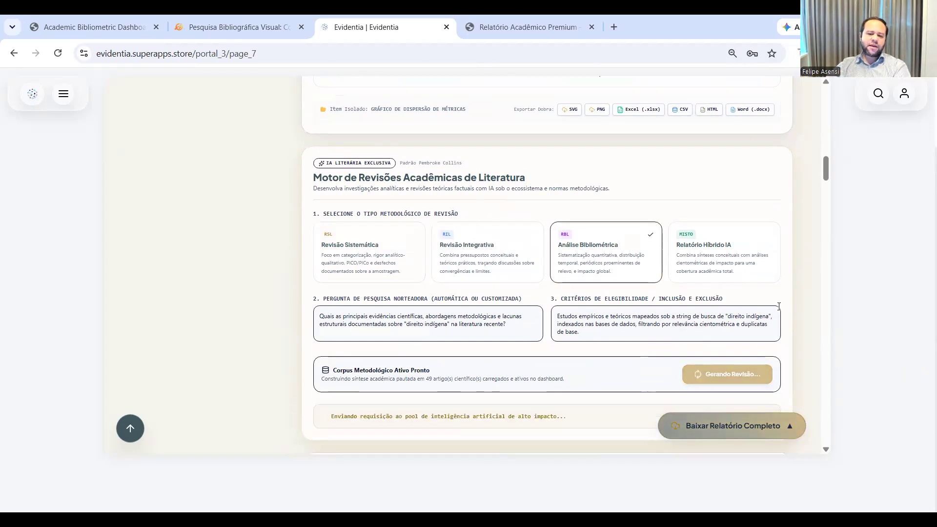
Examine the Mapa de Similaridades network in the Mapeamento de Co-citação, Acoplamento & Similaridades section
{"action": "scroll", "coordinate": [779, 306], "scroll_direction": "down", "scroll_amount": 3}
{"action": "scroll", "coordinate": [537, 252], "scroll_direction": "down", "scroll_amount": 2}
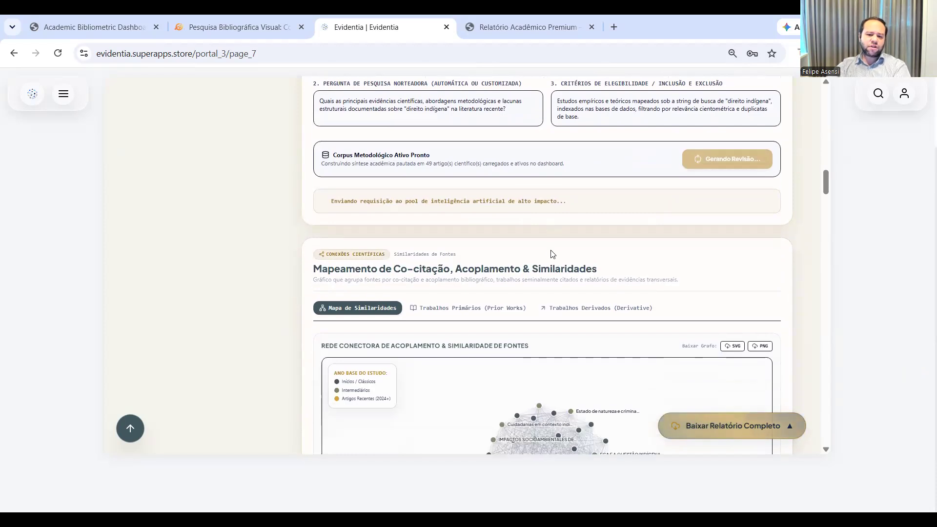
{"action": "scroll", "coordinate": [625, 203], "scroll_direction": "down", "scroll_amount": 2}
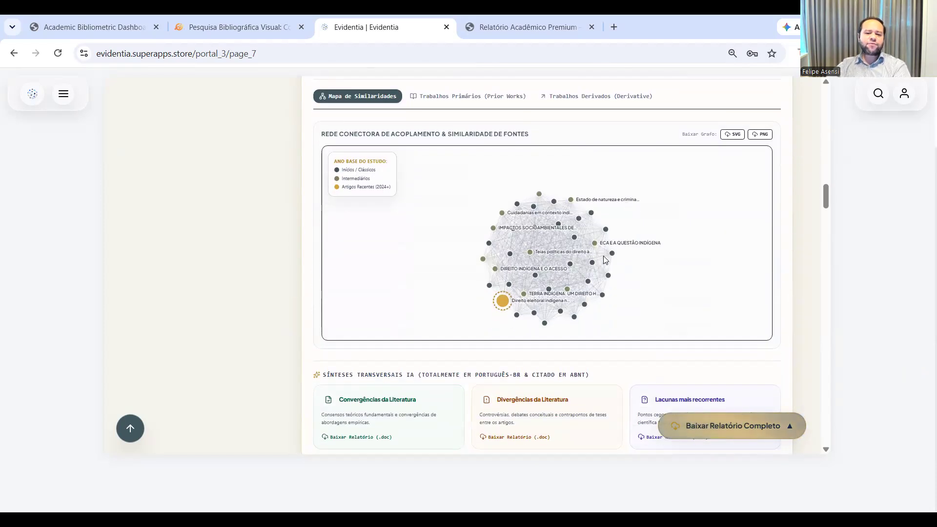
{"action": "scroll", "coordinate": [644, 272], "scroll_direction": "down", "scroll_amount": 2}
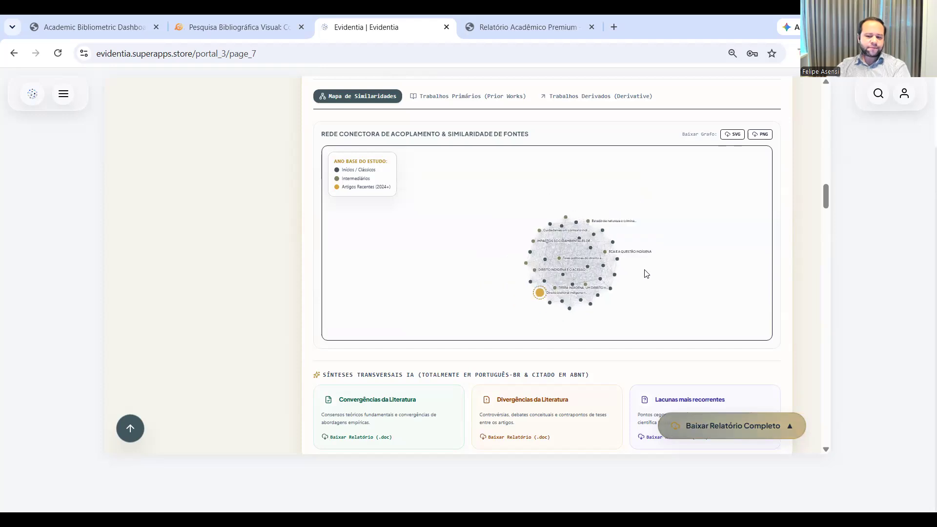
{"action": "scroll", "coordinate": [645, 272], "scroll_direction": "up", "scroll_amount": 3}
{"action": "left_click_drag", "start_coordinate": [593, 251], "coordinate": [753, 269]}
View the Trabalhos Primários (Prior Works) and Trabalhos Derivados (Derivative) lists of the similarity mapping
{"action": "left_click", "coordinate": [425, 97]}
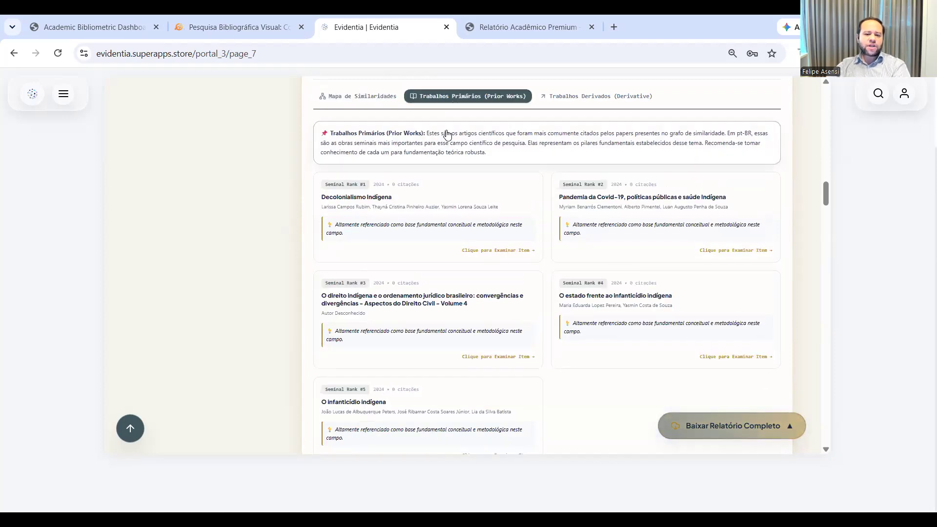
{"action": "left_click", "coordinate": [594, 100]}
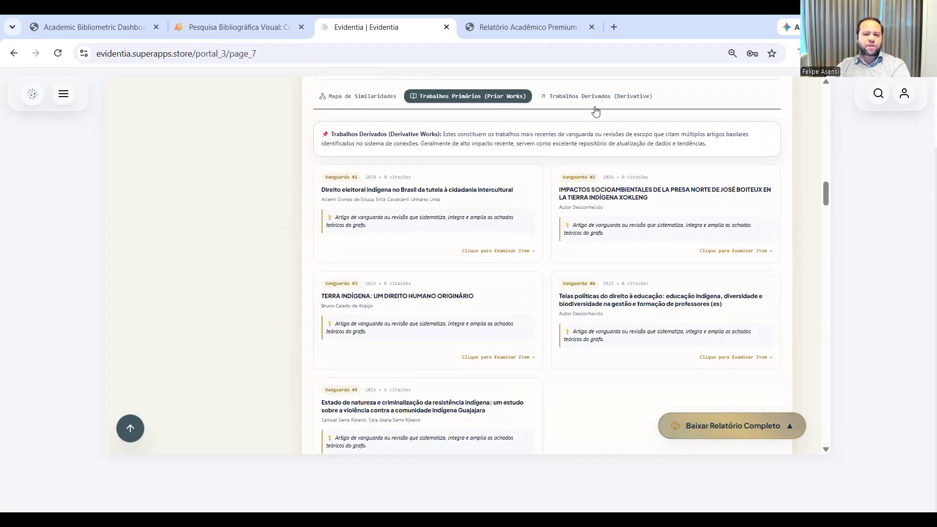
{"action": "scroll", "coordinate": [719, 230], "scroll_direction": "up", "scroll_amount": 5}
Synthesize the evidence consensus with AI in the Dash Meter for the prefilled question on the empirical efficacy of "direito indígena"
{"action": "scroll", "coordinate": [816, 250], "scroll_direction": "down", "scroll_amount": 10}
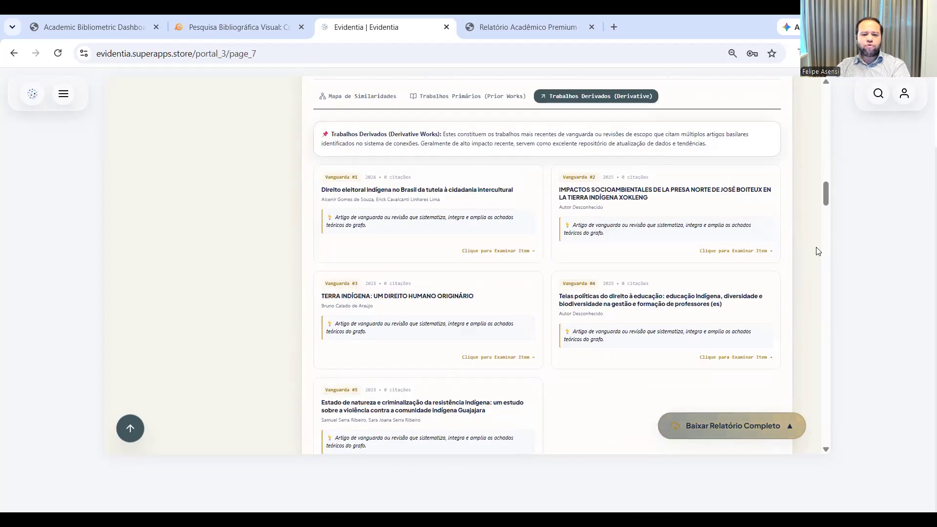
{"action": "scroll", "coordinate": [818, 253], "scroll_direction": "down", "scroll_amount": 2}
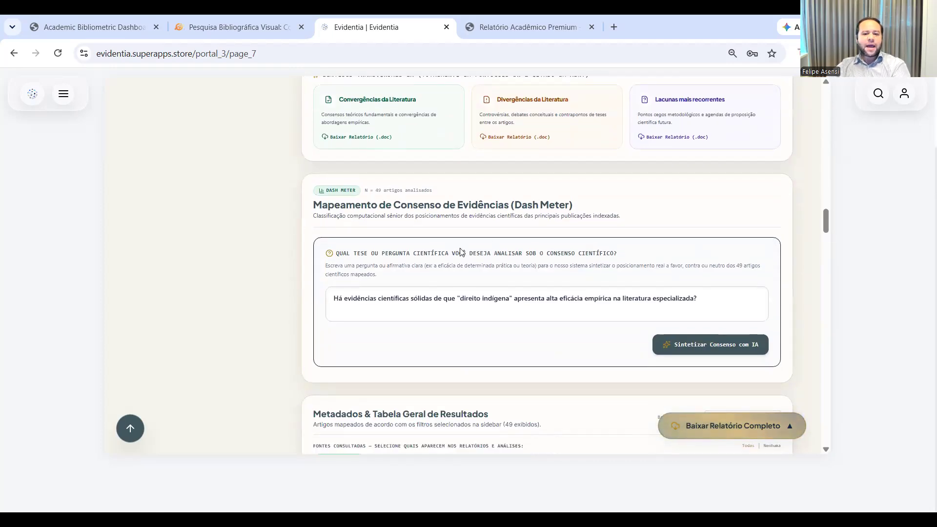
{"action": "left_click", "coordinate": [736, 352]}
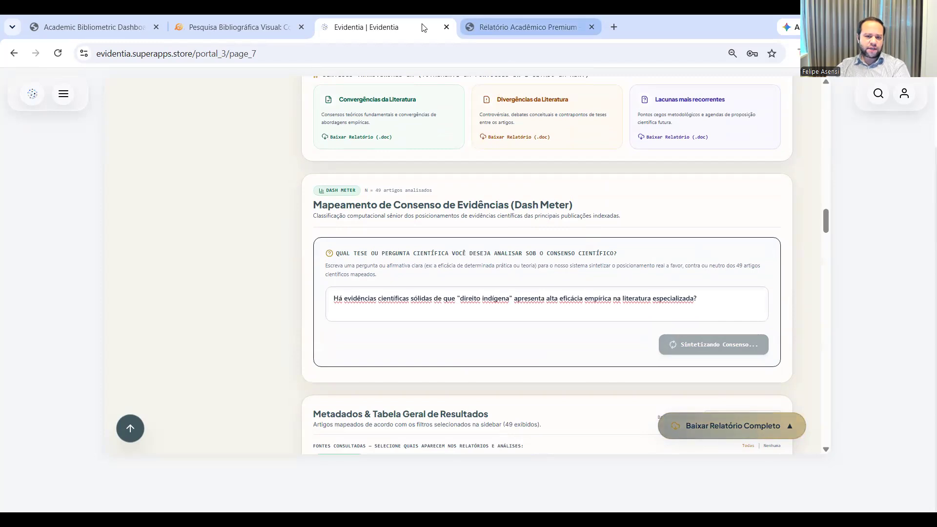
Check the Consenso de evidências topic in the GitMind mind map and return to Evidentia
{"action": "left_click", "coordinate": [251, 15]}
{"action": "scroll", "coordinate": [505, 273], "scroll_direction": "up", "scroll_amount": 1}
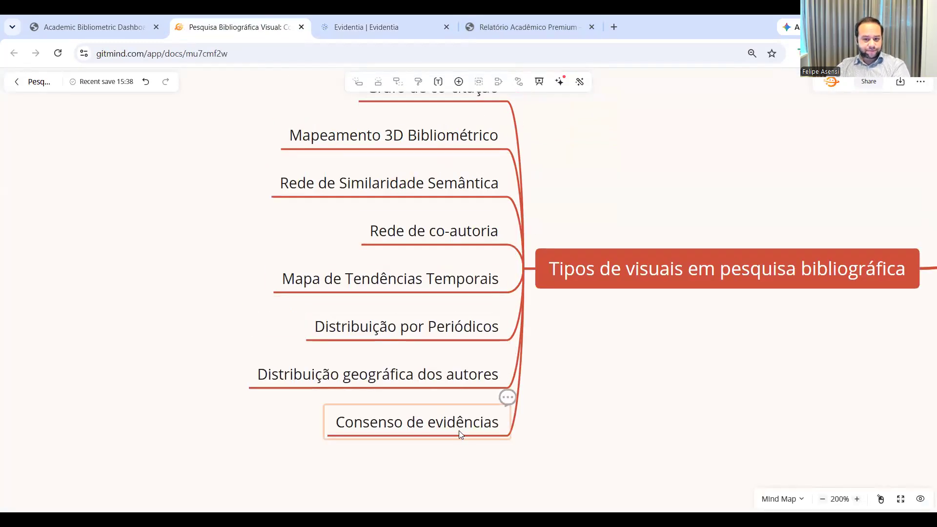
{"action": "left_click", "coordinate": [394, 16]}
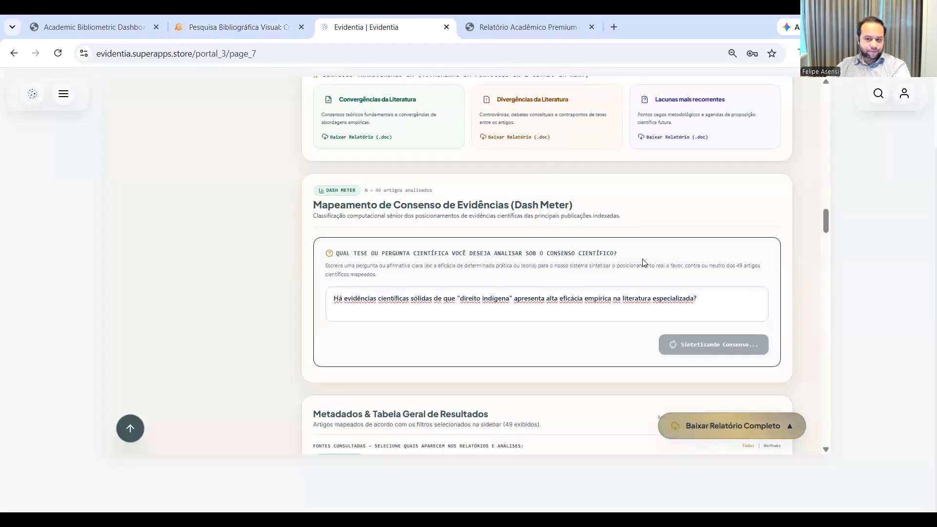
Check the literature review's generation, and examine the Dash Meter's evidence distribution, academic consensus synthesis and AI interpretation
{"action": "scroll", "coordinate": [642, 264], "scroll_direction": "up", "scroll_amount": 15}
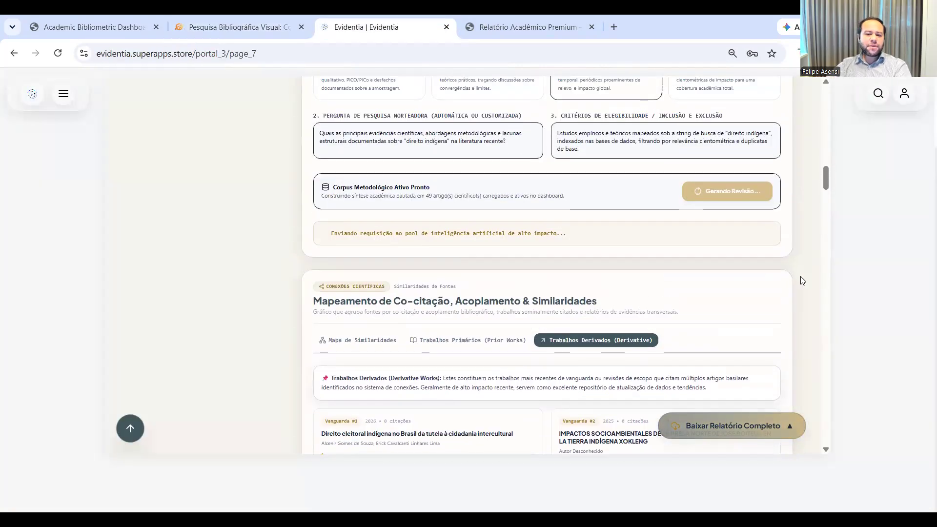
{"action": "scroll", "coordinate": [795, 271], "scroll_direction": "down", "scroll_amount": 10}
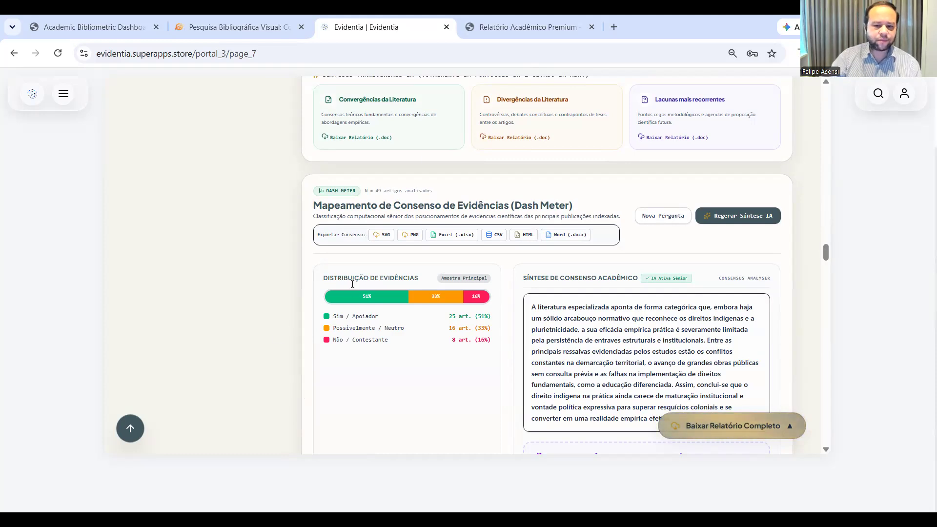
{"action": "scroll", "coordinate": [353, 274], "scroll_direction": "down", "scroll_amount": 2}
{"action": "scroll", "coordinate": [615, 206], "scroll_direction": "up", "scroll_amount": 2}
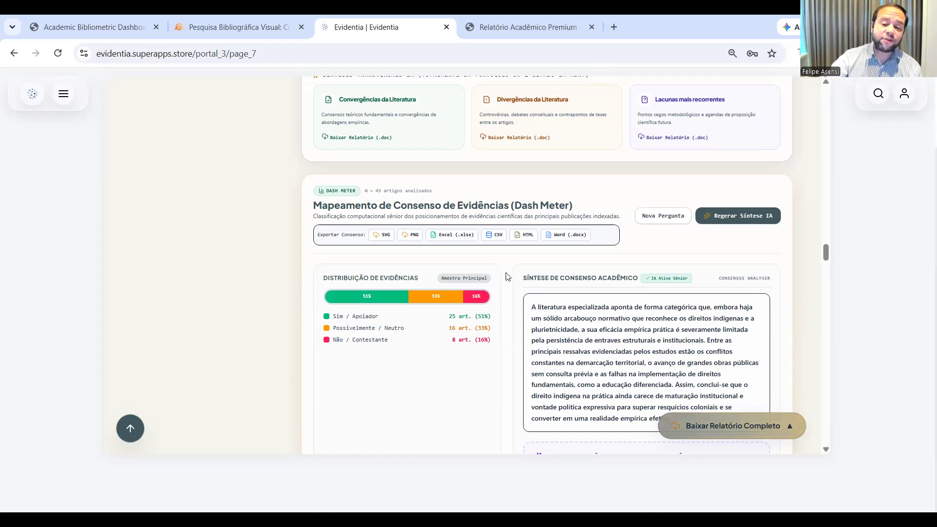
{"action": "scroll", "coordinate": [623, 262], "scroll_direction": "down", "scroll_amount": 5}
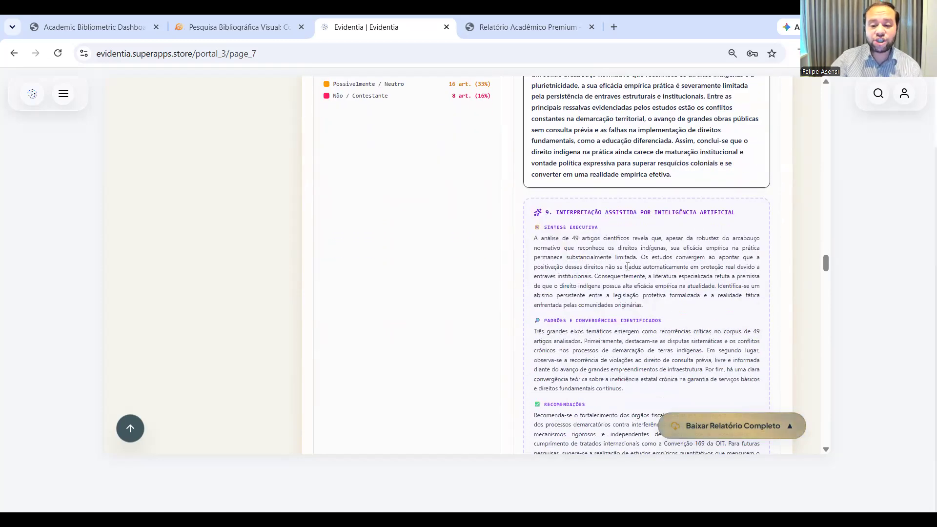
Start a new Dash Meter question and synthesize the consensus with AI again, keeping the prefilled "direito indígena" question
{"action": "scroll", "coordinate": [653, 161], "scroll_direction": "up", "scroll_amount": 5}
{"action": "left_click", "coordinate": [662, 153]}
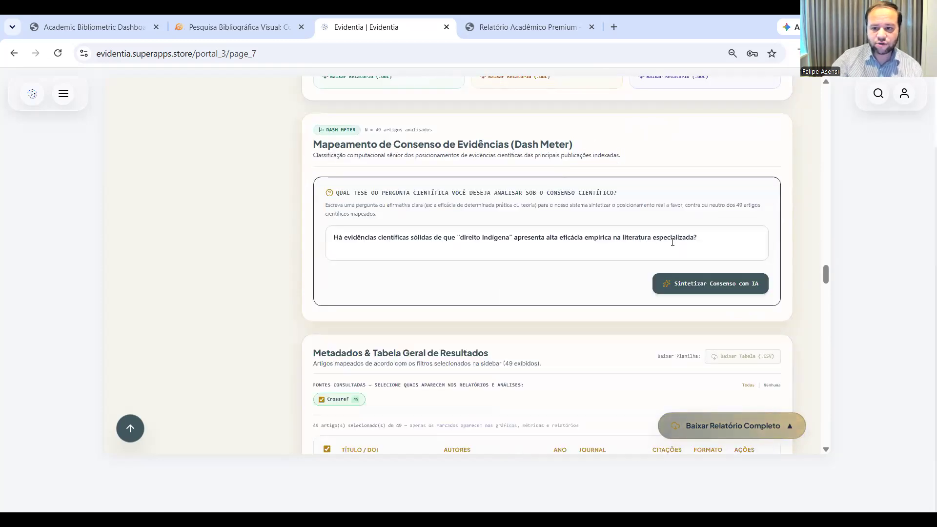
{"action": "left_click", "coordinate": [707, 283]}
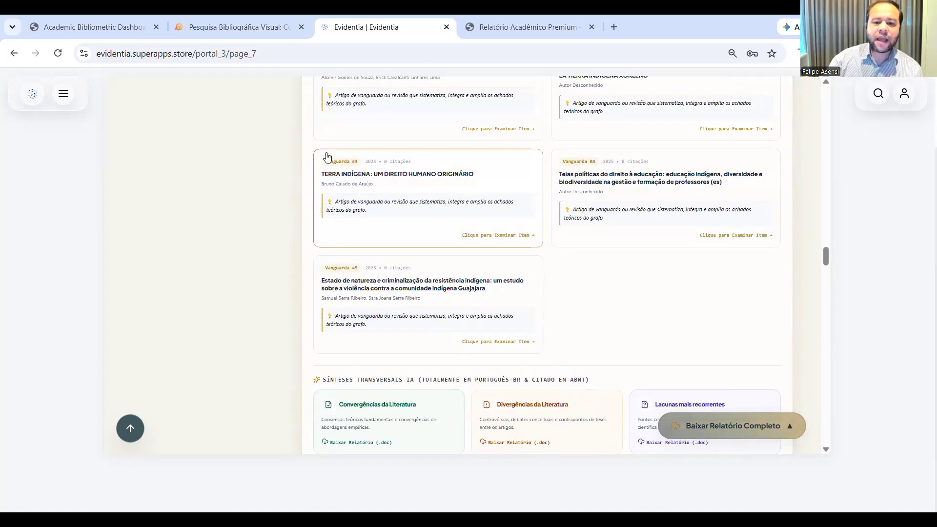
Review the generated bibliometric literature review's executive summary, introduction, research question and corpus results
{"action": "scroll", "coordinate": [376, 202], "scroll_direction": "up", "scroll_amount": 20}
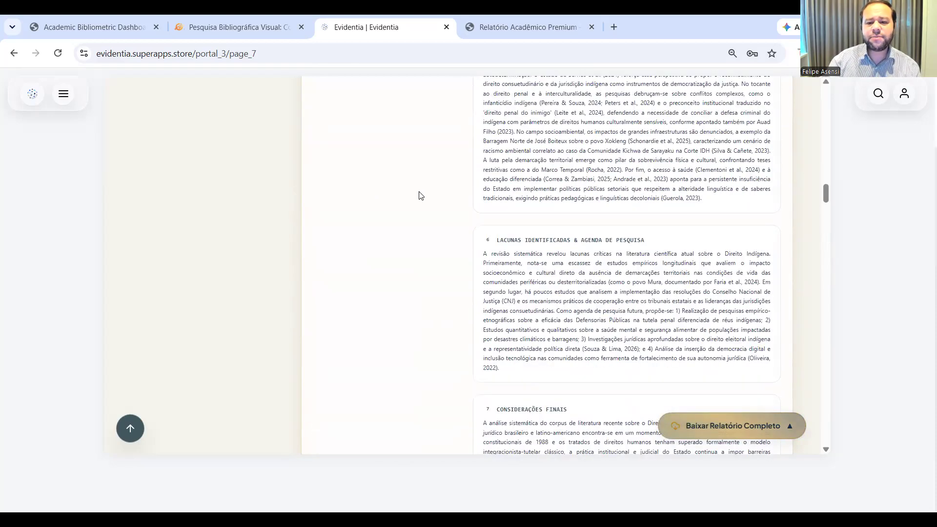
{"action": "scroll", "coordinate": [419, 195], "scroll_direction": "up", "scroll_amount": 15}
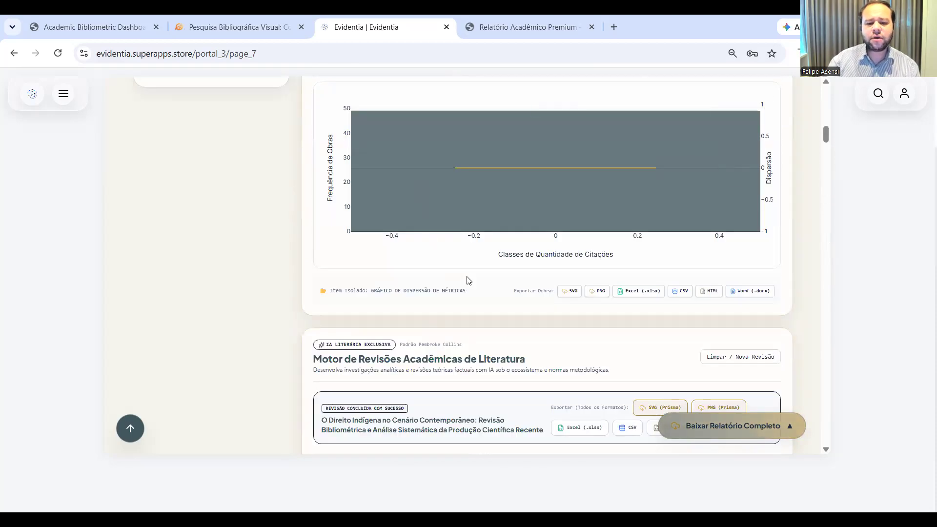
{"action": "scroll", "coordinate": [488, 254], "scroll_direction": "down", "scroll_amount": 3}
{"action": "scroll", "coordinate": [437, 230], "scroll_direction": "down", "scroll_amount": 3}
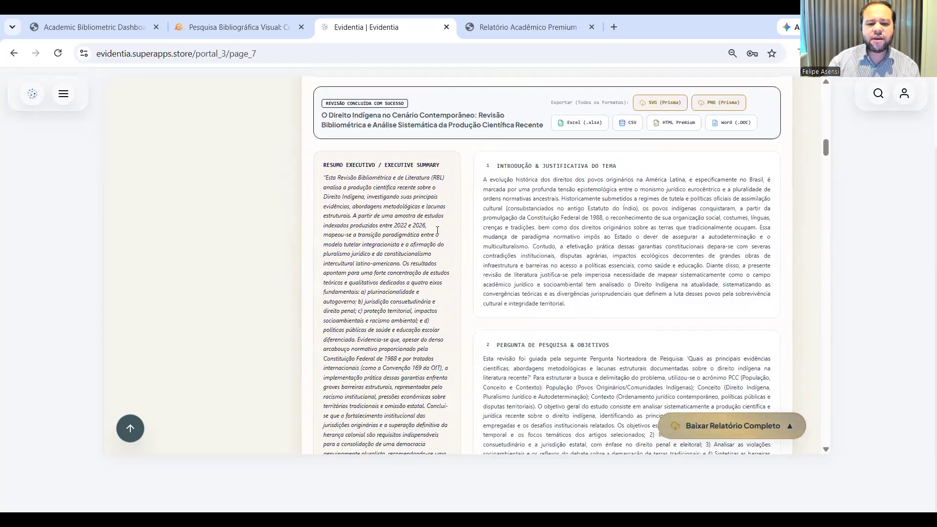
{"action": "left_click_drag", "start_coordinate": [391, 188], "coordinate": [388, 362]}
{"action": "left_click", "coordinate": [612, 274]}
{"action": "scroll", "coordinate": [625, 284], "scroll_direction": "down", "scroll_amount": 10}
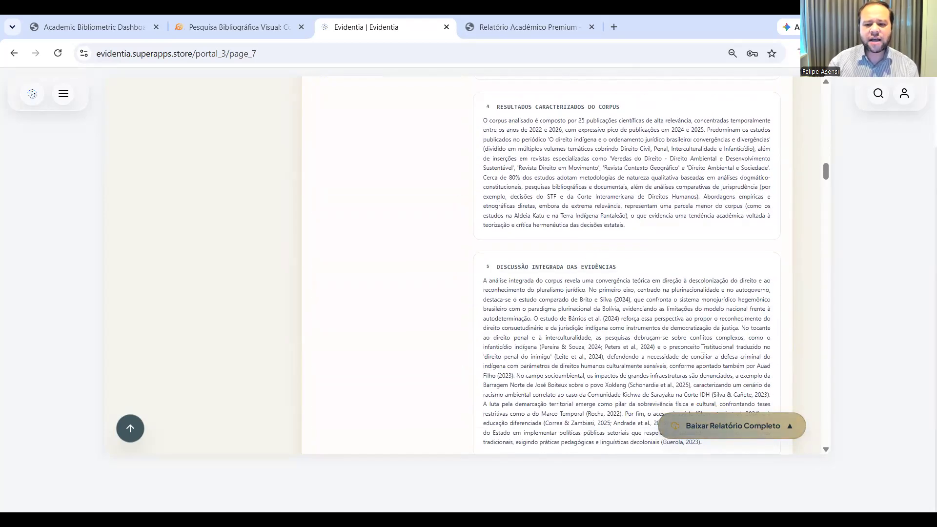
Read the rest of the generated review, highlighting its AI-assisted interpretation and the Declaração de Uso de IA
{"action": "scroll", "coordinate": [703, 337], "scroll_direction": "down", "scroll_amount": 5}
{"action": "scroll", "coordinate": [732, 303], "scroll_direction": "down", "scroll_amount": 5}
{"action": "scroll", "coordinate": [772, 277], "scroll_direction": "down", "scroll_amount": 8}
{"action": "left_click_drag", "start_coordinate": [334, 92], "coordinate": [656, 344]}
{"action": "left_click", "coordinate": [585, 358]}
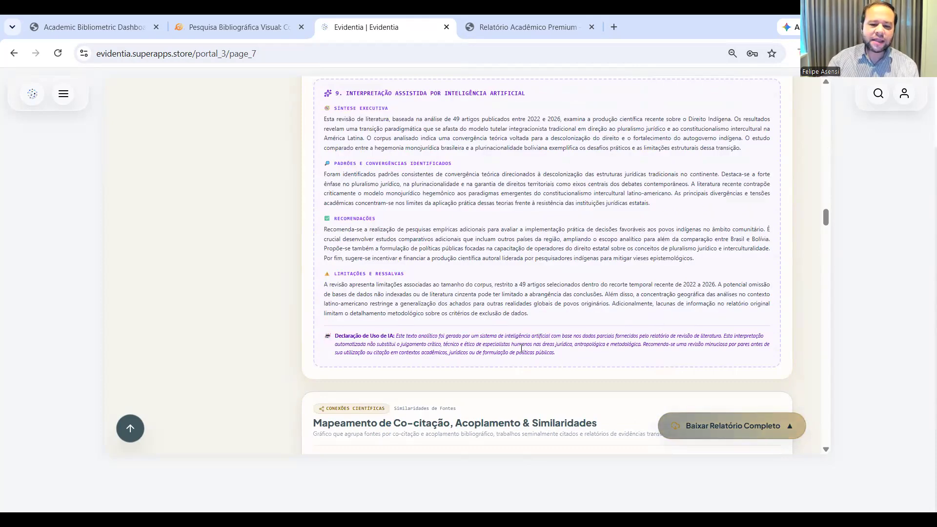
{"action": "left_click_drag", "start_coordinate": [556, 353], "coordinate": [388, 336]}
{"action": "left_click", "coordinate": [792, 327]}
Examine the regenerated Dash Meter evidence distribution, its consensus synthesis and its AI-assisted interpretation
{"action": "scroll", "coordinate": [814, 294], "scroll_direction": "down", "scroll_amount": 7}
{"action": "scroll", "coordinate": [816, 294], "scroll_direction": "down", "scroll_amount": 15}
{"action": "scroll", "coordinate": [526, 267], "scroll_direction": "up", "scroll_amount": 7}
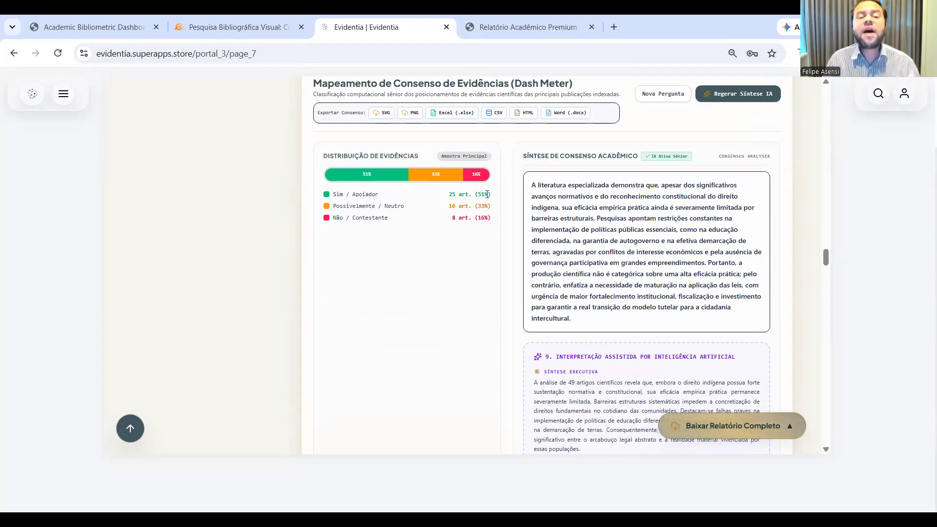
{"action": "scroll", "coordinate": [492, 309], "scroll_direction": "down", "scroll_amount": 10}
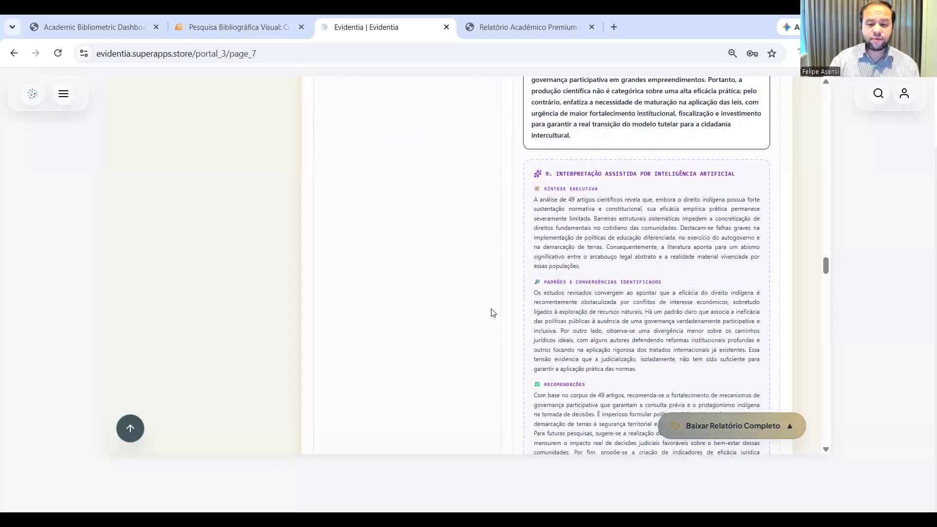
Filter the sample's individual article positions by Sim, Possivelmente and Não, and browse the articles under each
{"action": "scroll", "coordinate": [506, 314], "scroll_direction": "down", "scroll_amount": 5}
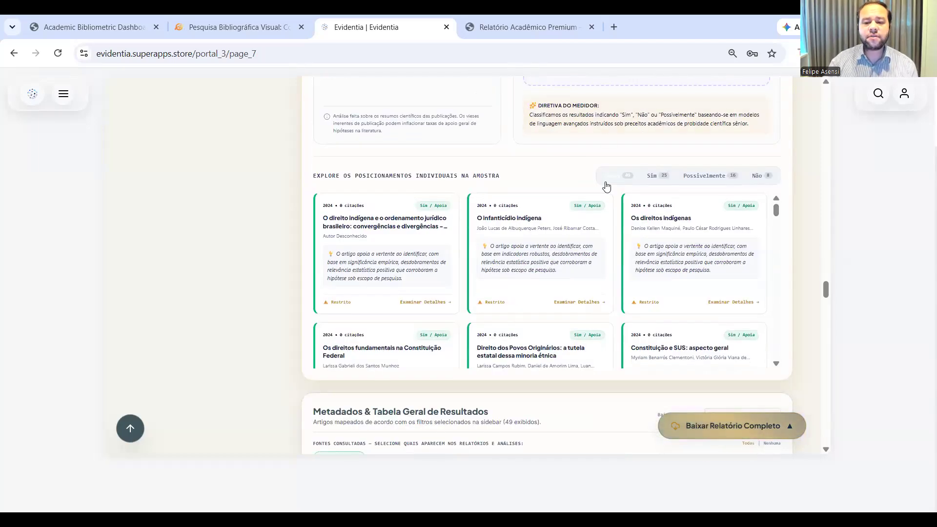
{"action": "left_click", "coordinate": [663, 176]}
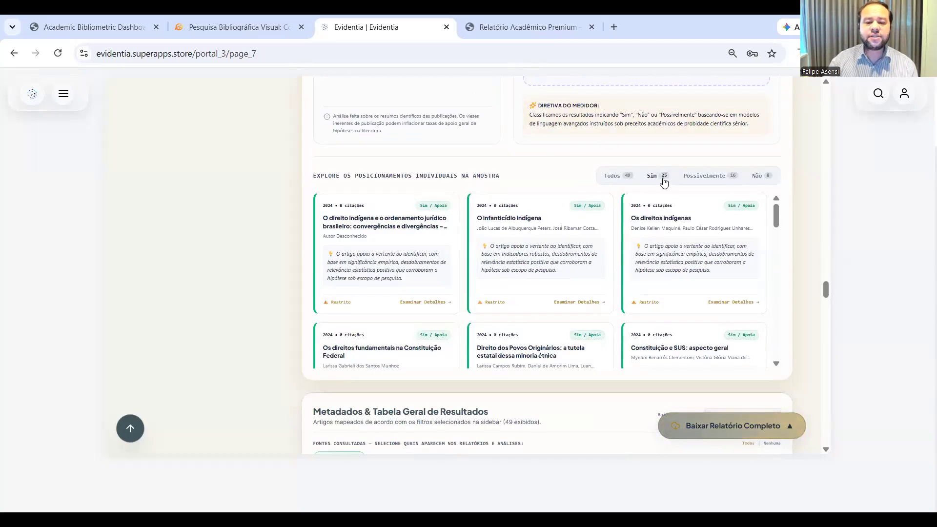
{"action": "scroll", "coordinate": [674, 249], "scroll_direction": "down", "scroll_amount": 5}
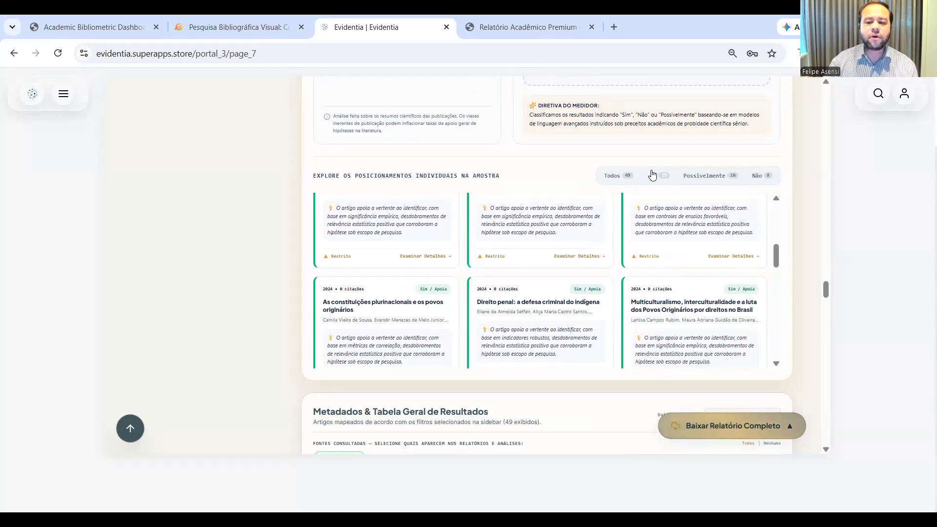
{"action": "scroll", "coordinate": [661, 272], "scroll_direction": "down", "scroll_amount": 10}
{"action": "left_click", "coordinate": [709, 115]}
{"action": "scroll", "coordinate": [724, 154], "scroll_direction": "up", "scroll_amount": 10}
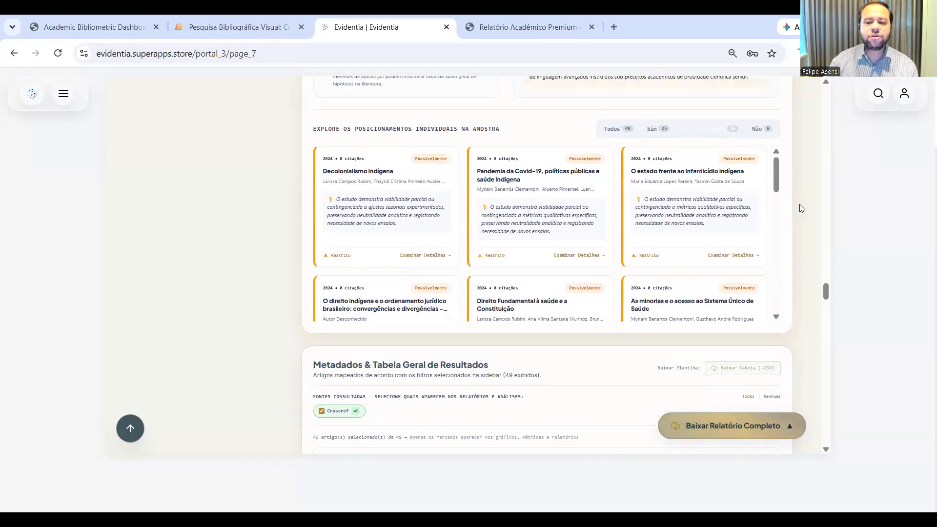
{"action": "scroll", "coordinate": [741, 319], "scroll_direction": "down", "scroll_amount": 3}
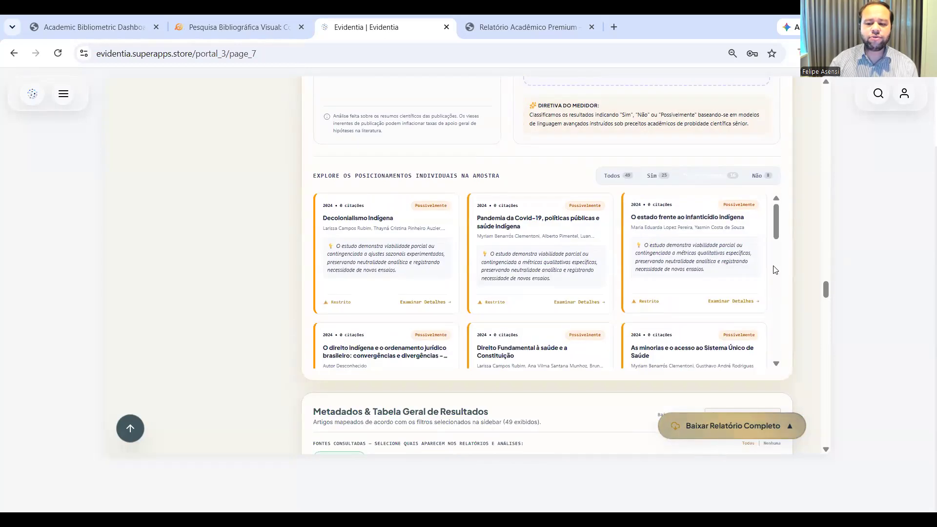
{"action": "left_click", "coordinate": [763, 175]}
{"action": "scroll", "coordinate": [786, 268], "scroll_direction": "down", "scroll_amount": 5}
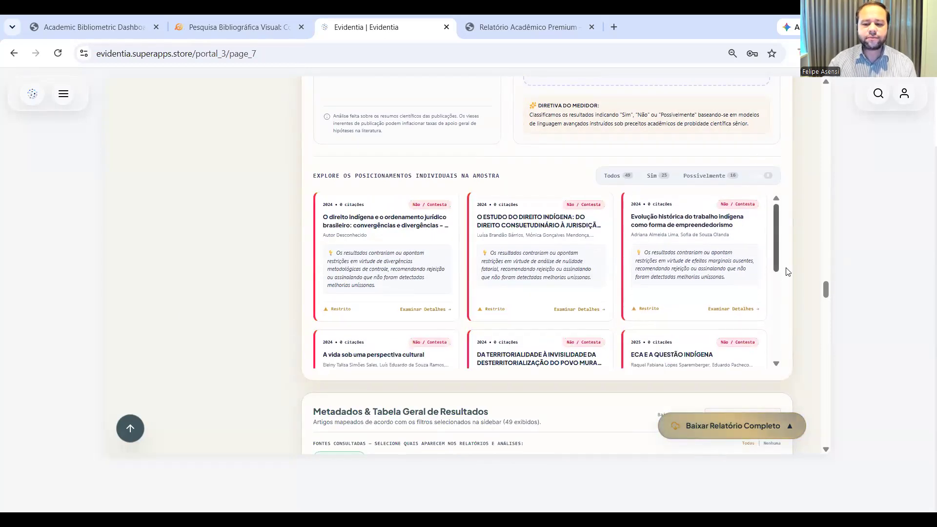
View the general results table, glance at the Relatório Acadêmico Premium report, and return to the Evidentia table
{"action": "scroll", "coordinate": [786, 271], "scroll_direction": "down", "scroll_amount": 10}
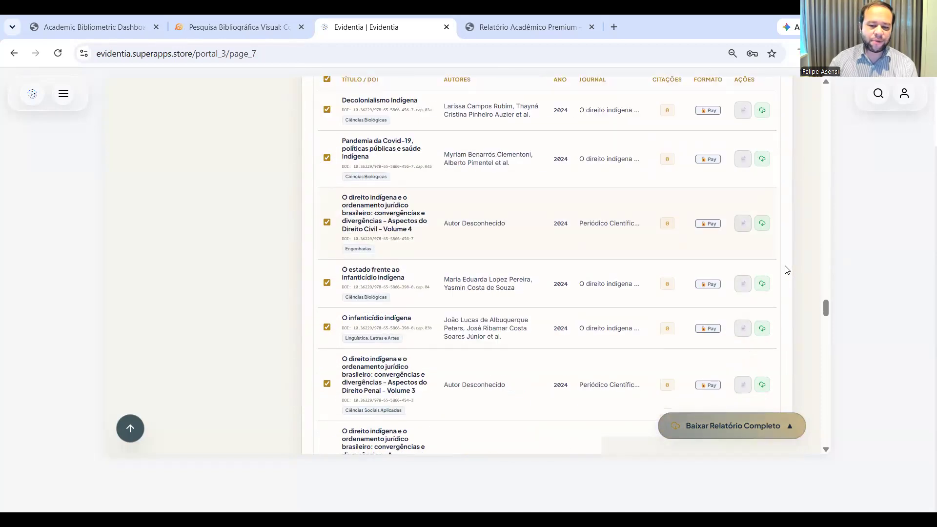
{"action": "left_click", "coordinate": [505, 28]}
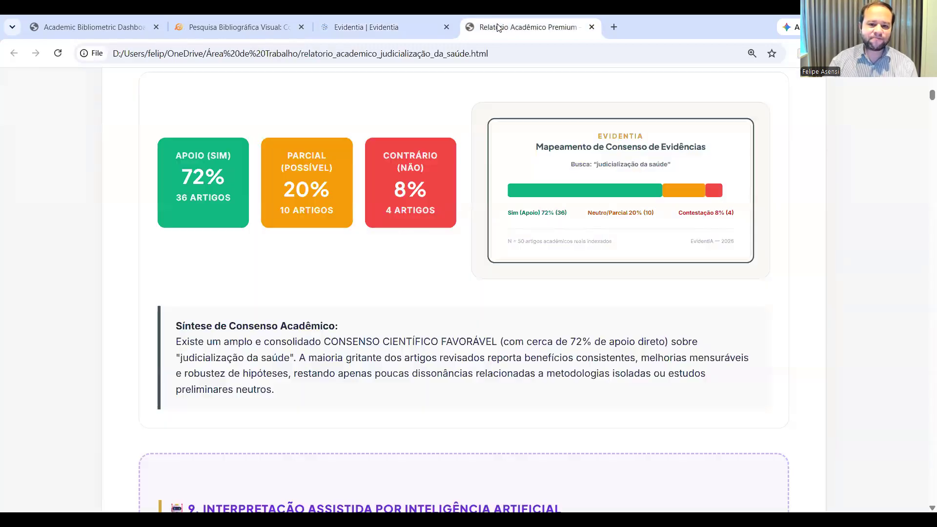
{"action": "left_click", "coordinate": [291, 22]}
{"action": "left_click", "coordinate": [420, 27]}
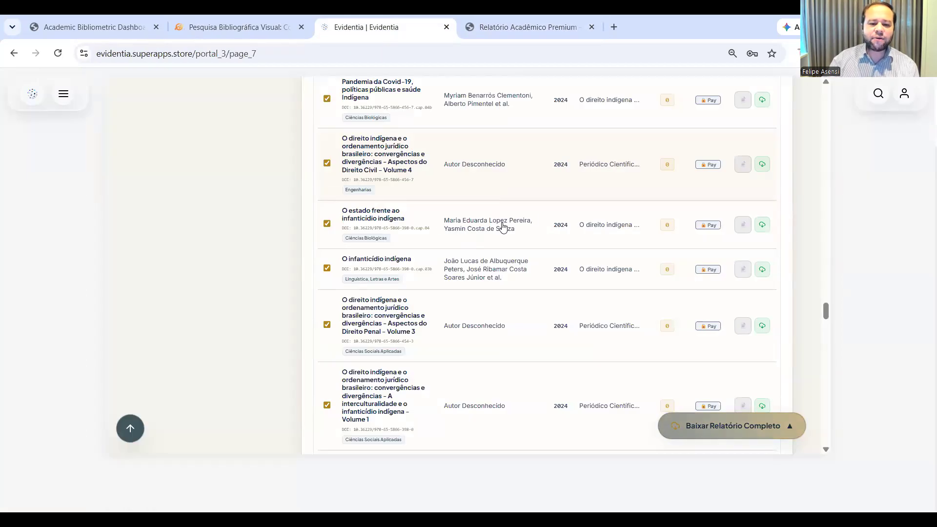
Open the automated fiche card of the article "O estado frente ao infanticídio indígena" from the results table
{"action": "scroll", "coordinate": [556, 220], "scroll_direction": "up", "scroll_amount": 2}
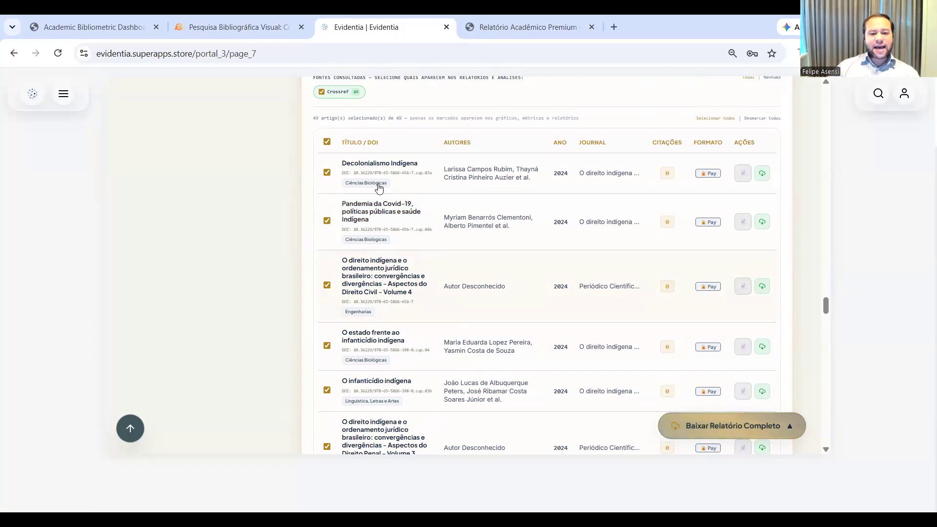
{"action": "scroll", "coordinate": [415, 342], "scroll_direction": "down", "scroll_amount": 2}
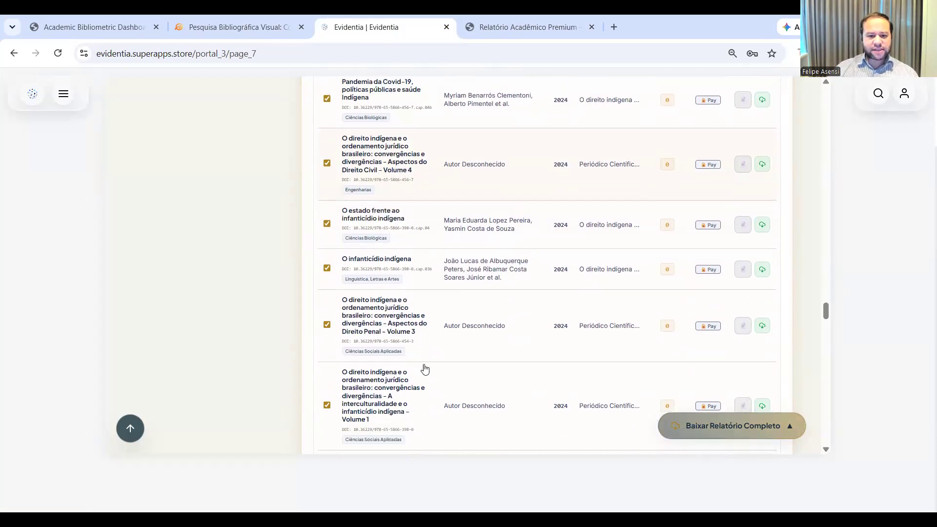
{"action": "left_click", "coordinate": [742, 226]}
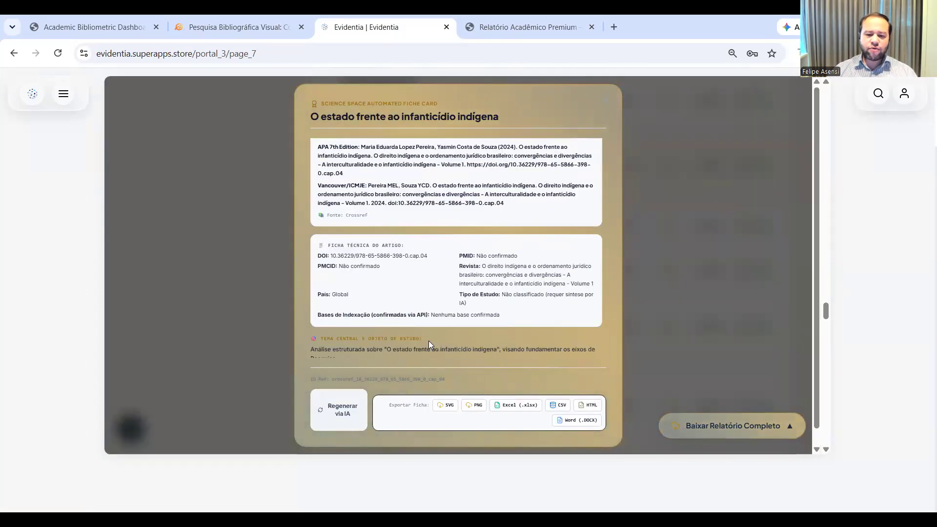
Review the fiche's generated bibliographic references and the article's technical data, and close the card
{"action": "scroll", "coordinate": [428, 341], "scroll_direction": "down", "scroll_amount": 1}
{"action": "scroll", "coordinate": [428, 341], "scroll_direction": "up", "scroll_amount": 3}
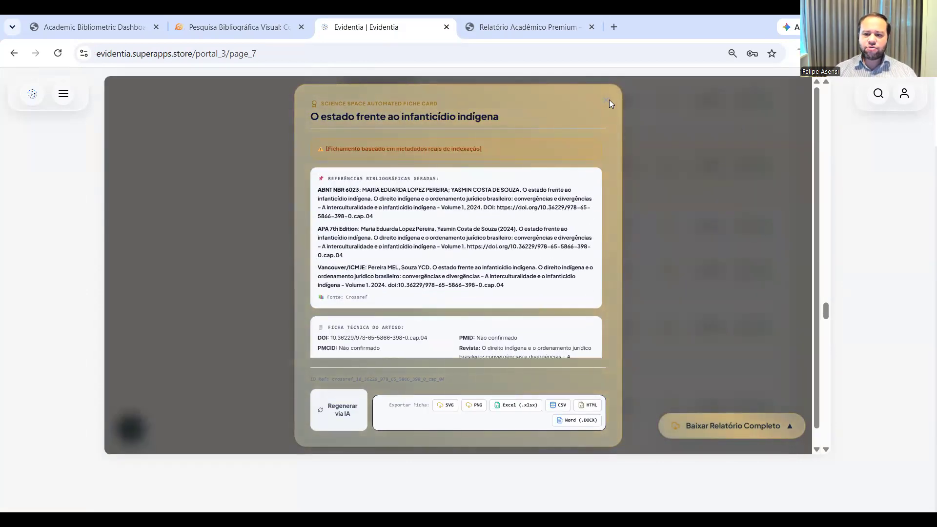
{"action": "left_click", "coordinate": [608, 100]}
Open a source PDF from the results table, glance at its cover, and return to the Evidentia results
{"action": "left_click", "coordinate": [767, 164]}
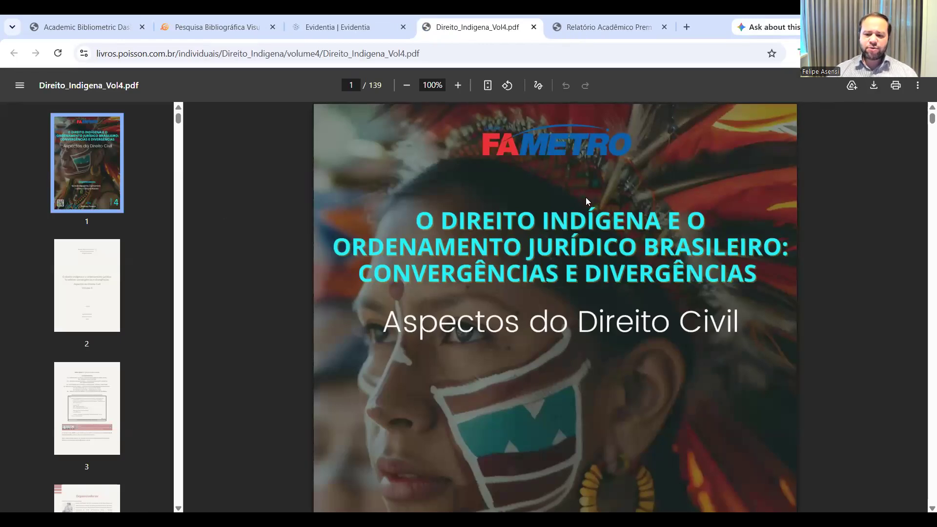
{"action": "left_click", "coordinate": [534, 27]}
Download the complete report in static HTML format and open the downloaded file
{"action": "scroll", "coordinate": [800, 303], "scroll_direction": "down", "scroll_amount": 10}
{"action": "scroll", "coordinate": [801, 301], "scroll_direction": "down", "scroll_amount": 20}
{"action": "scroll", "coordinate": [802, 301], "scroll_direction": "down", "scroll_amount": 10}
{"action": "left_click", "coordinate": [743, 421]}
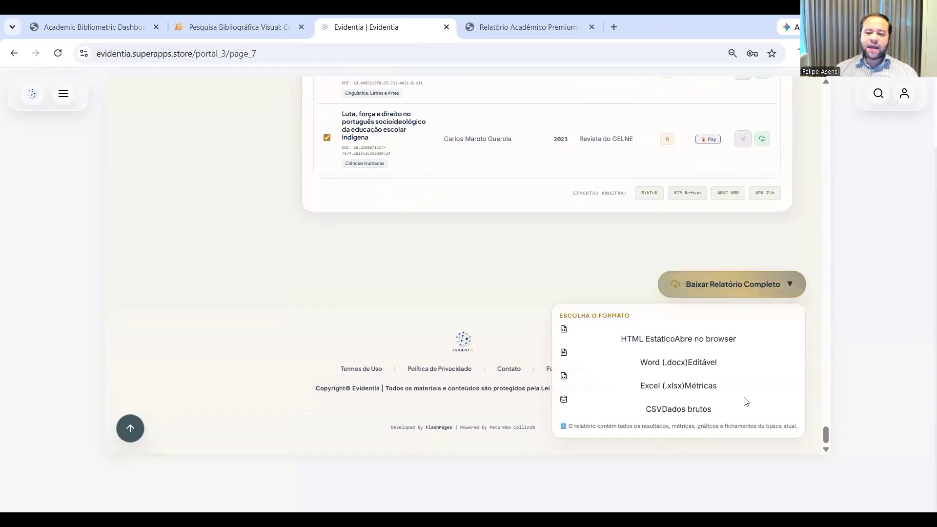
{"action": "left_click", "coordinate": [625, 339]}
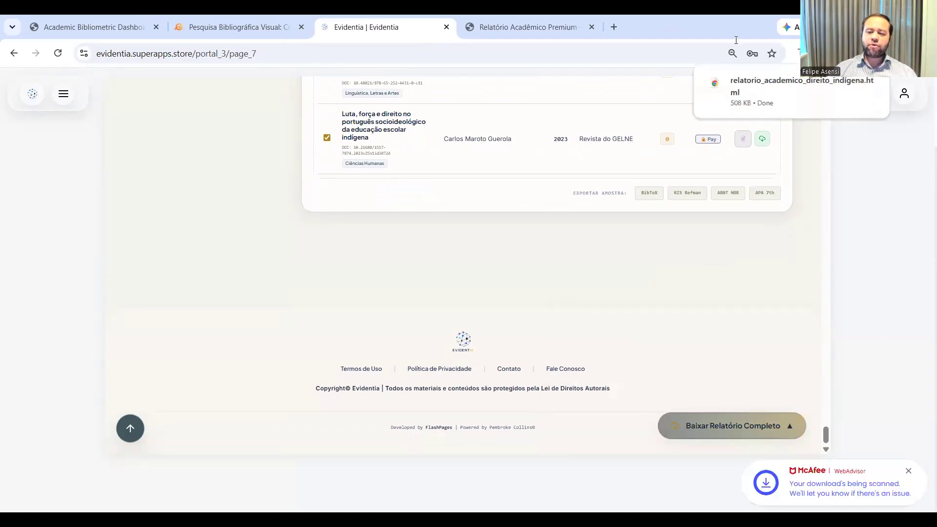
{"action": "left_click", "coordinate": [732, 91]}
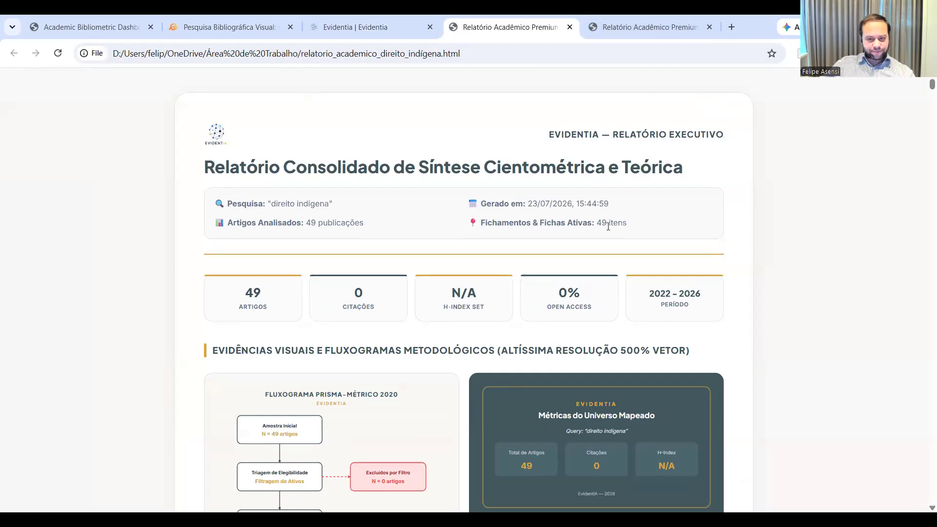
Examine the downloaded report from the methodological flowchart and Dash Meter through the AI interpretation, bibliometric charts, article table and individual fiches
{"action": "scroll", "coordinate": [613, 224], "scroll_direction": "down", "scroll_amount": 12}
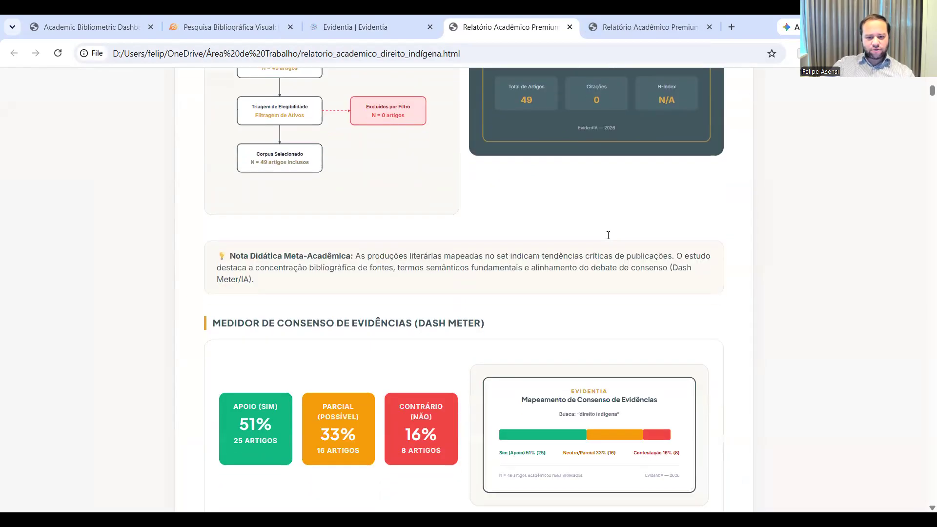
{"action": "scroll", "coordinate": [609, 239], "scroll_direction": "down", "scroll_amount": 15}
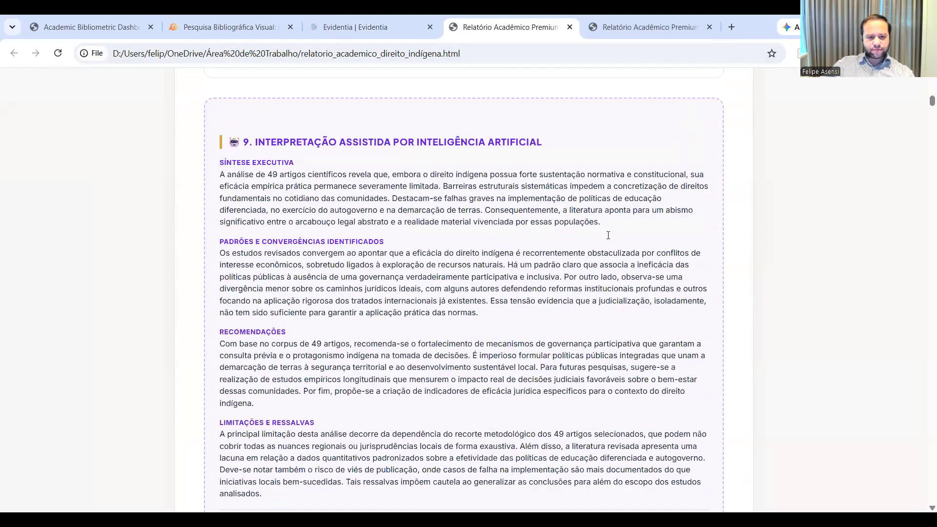
{"action": "scroll", "coordinate": [609, 232], "scroll_direction": "down", "scroll_amount": 6}
{"action": "scroll", "coordinate": [608, 234], "scroll_direction": "down", "scroll_amount": 15}
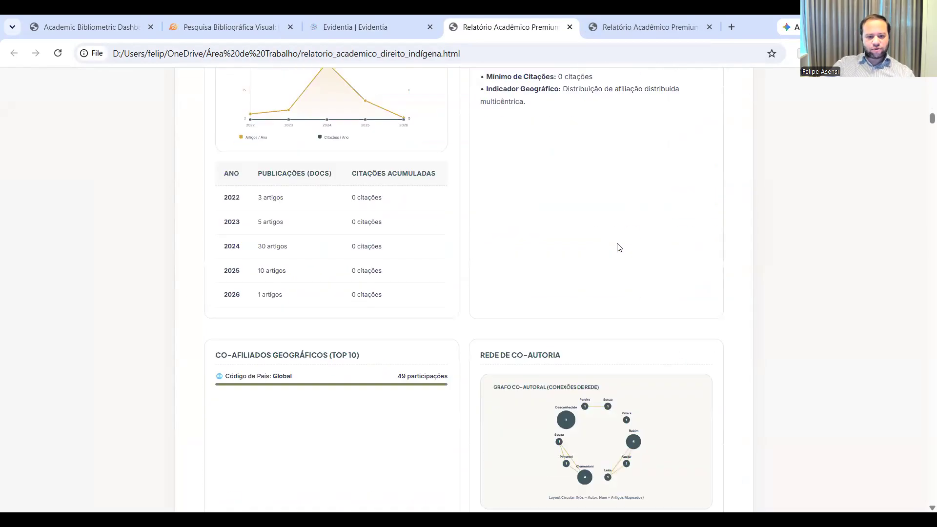
{"action": "scroll", "coordinate": [619, 249], "scroll_direction": "down", "scroll_amount": 20}
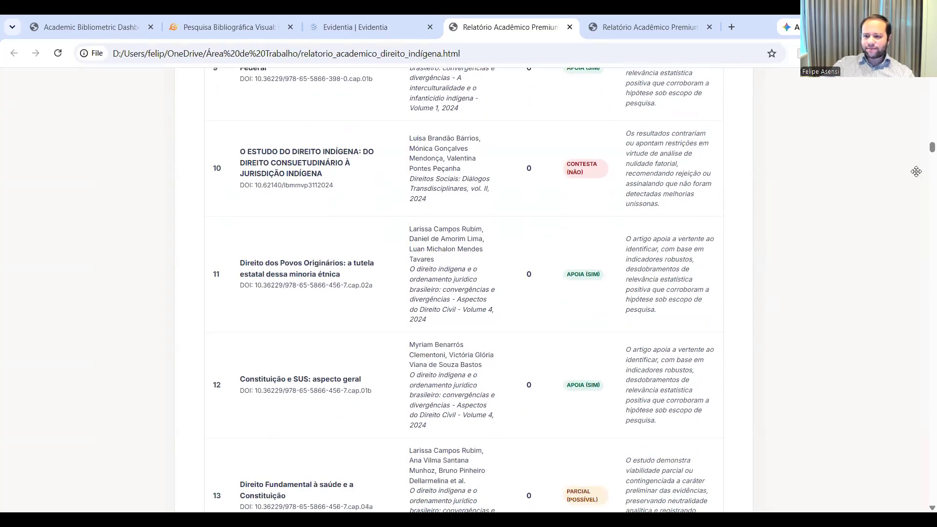
{"action": "scroll", "coordinate": [922, 293], "scroll_direction": "down", "scroll_amount": 20}
{"action": "scroll", "coordinate": [924, 340], "scroll_direction": "down", "scroll_amount": 20}
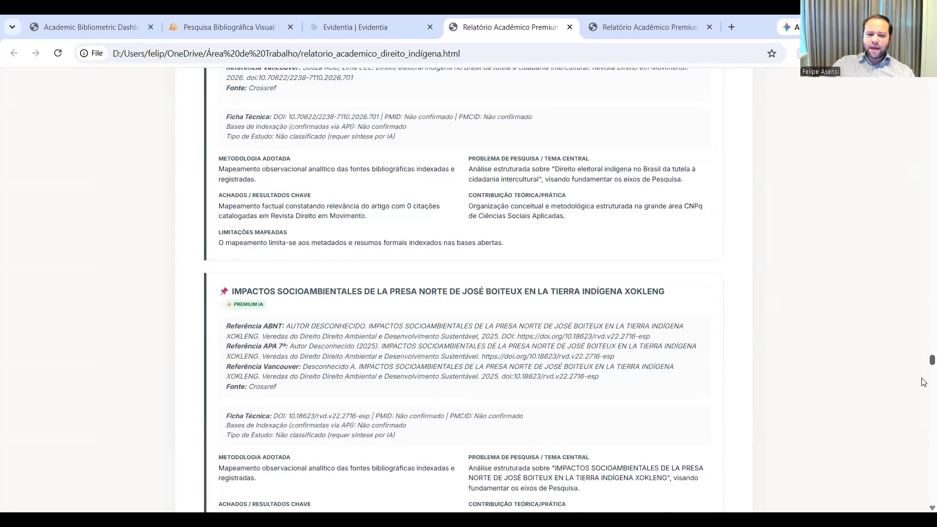
Return to the beginning of the report and review its PRISMA flowchart, mapped metrics and evidence consensus sections
{"action": "key", "text": "F5"}
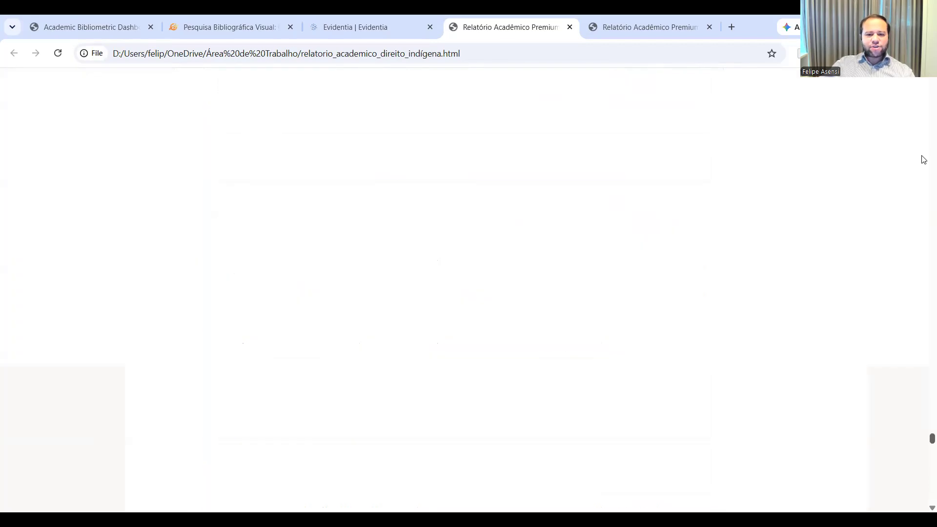
{"action": "scroll", "coordinate": [513, 106], "scroll_direction": "down", "scroll_amount": 3}
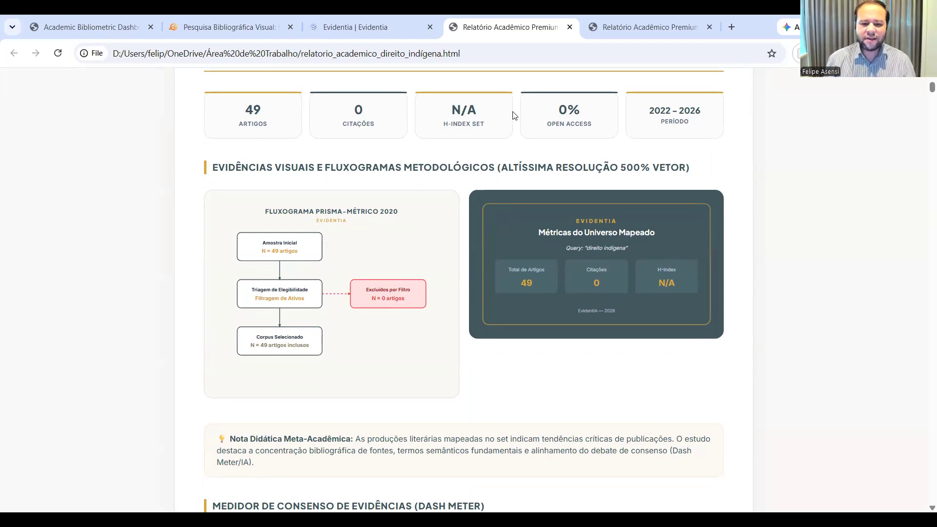
{"action": "scroll", "coordinate": [513, 116], "scroll_direction": "down", "scroll_amount": 6}
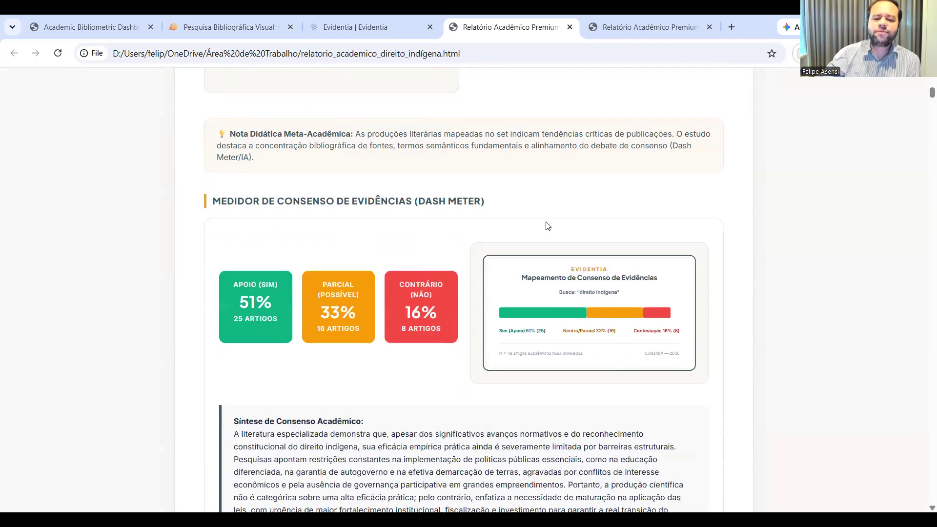